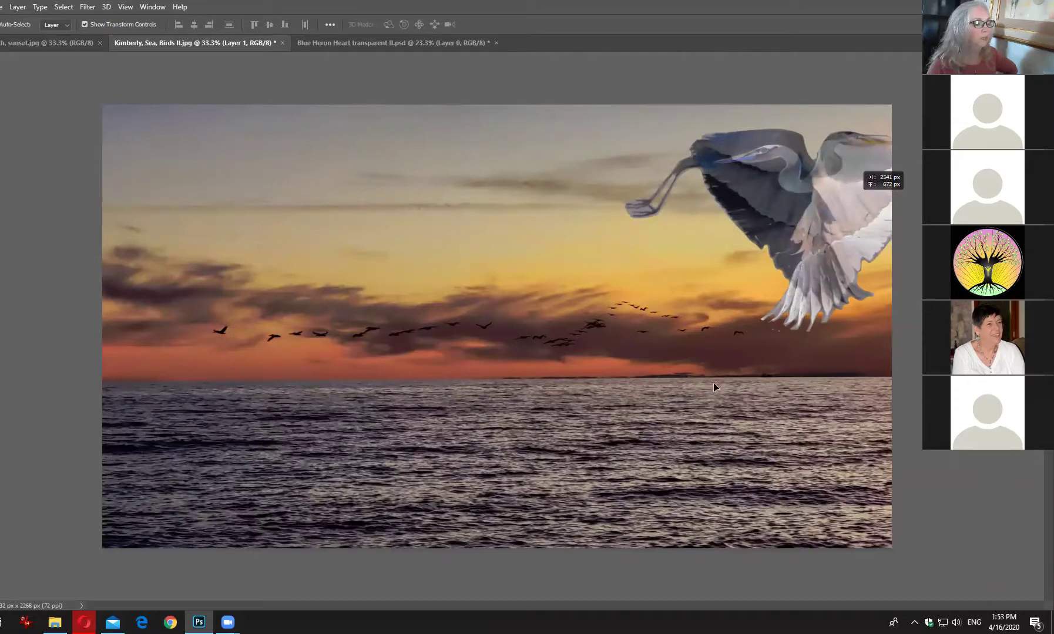
Step: Move the heron layer to the middle of the sunset image and enlarge it proportionally to about 144%
{"action": "left_click_drag", "start_coordinate": [805, 170], "coordinate": [535, 330]}
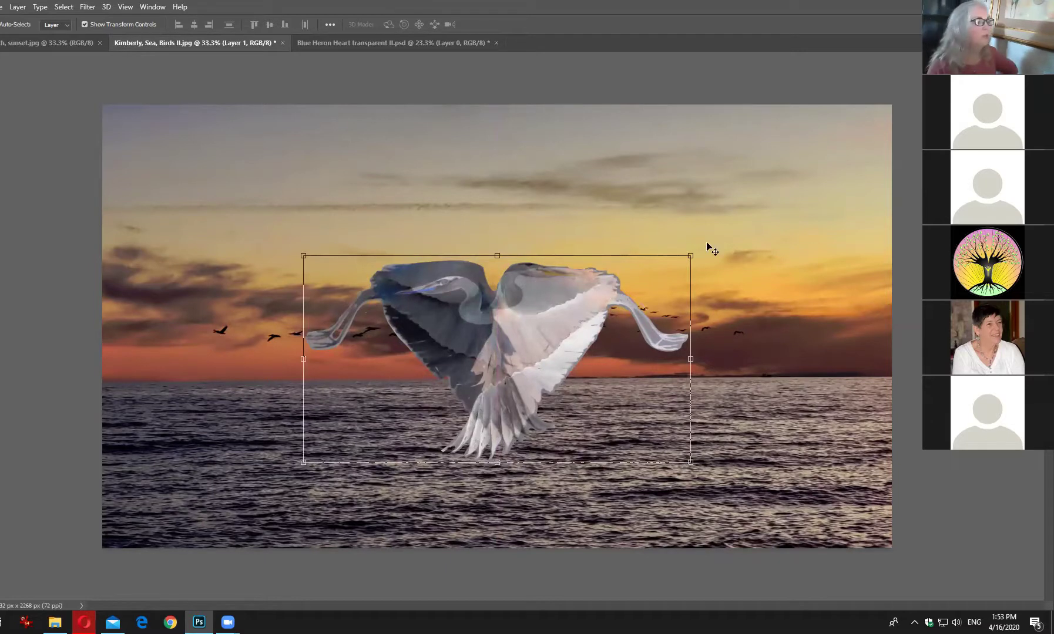
{"action": "left_click_drag", "start_coordinate": [691, 256], "coordinate": [843, 118]}
{"action": "left_click_drag", "start_coordinate": [634, 250], "coordinate": [498, 304]}
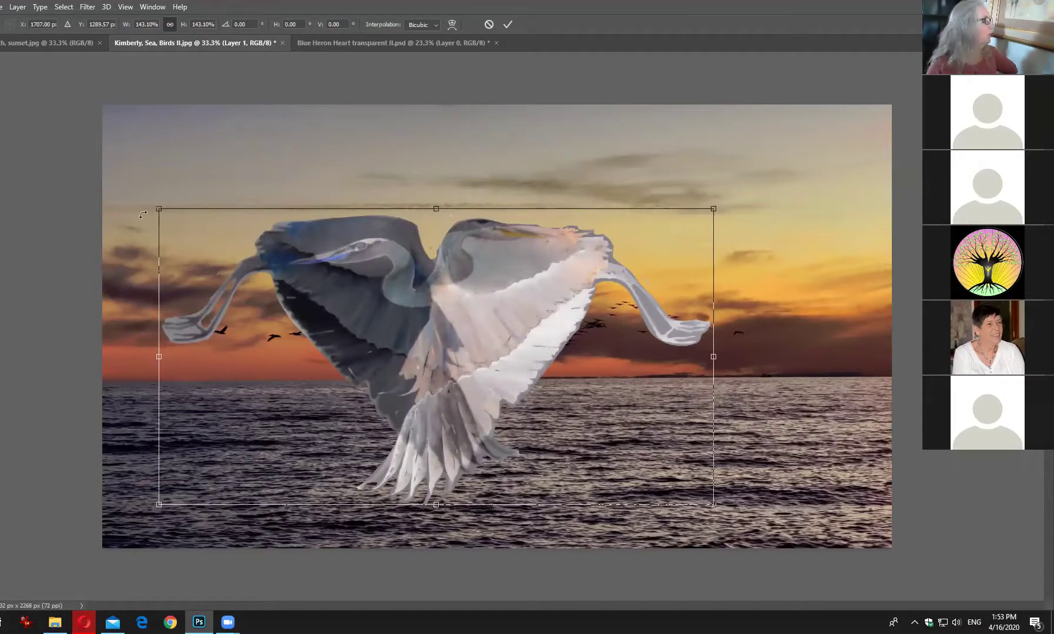
{"action": "left_click_drag", "start_coordinate": [157, 209], "coordinate": [154, 206]}
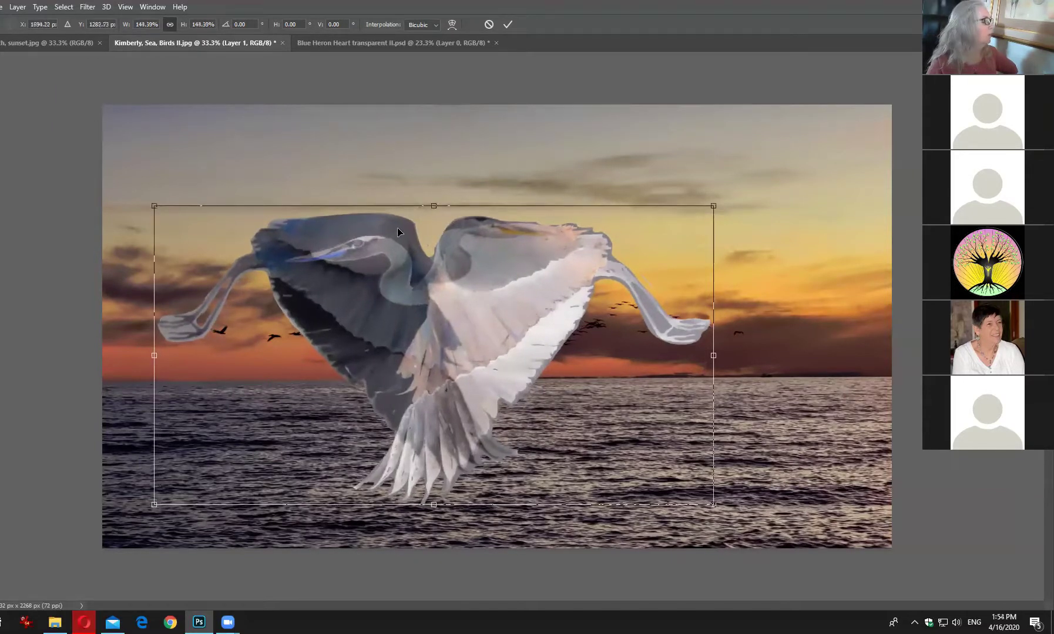
Step: Reposition the herons over the sea and sky on the right half of the sunset and rescale them proportionally to fit there
{"action": "left_click_drag", "start_coordinate": [439, 300], "coordinate": [617, 231]}
{"action": "left_click_drag", "start_coordinate": [331, 135], "coordinate": [477, 214]}
{"action": "left_click_drag", "start_coordinate": [665, 270], "coordinate": [617, 260]}
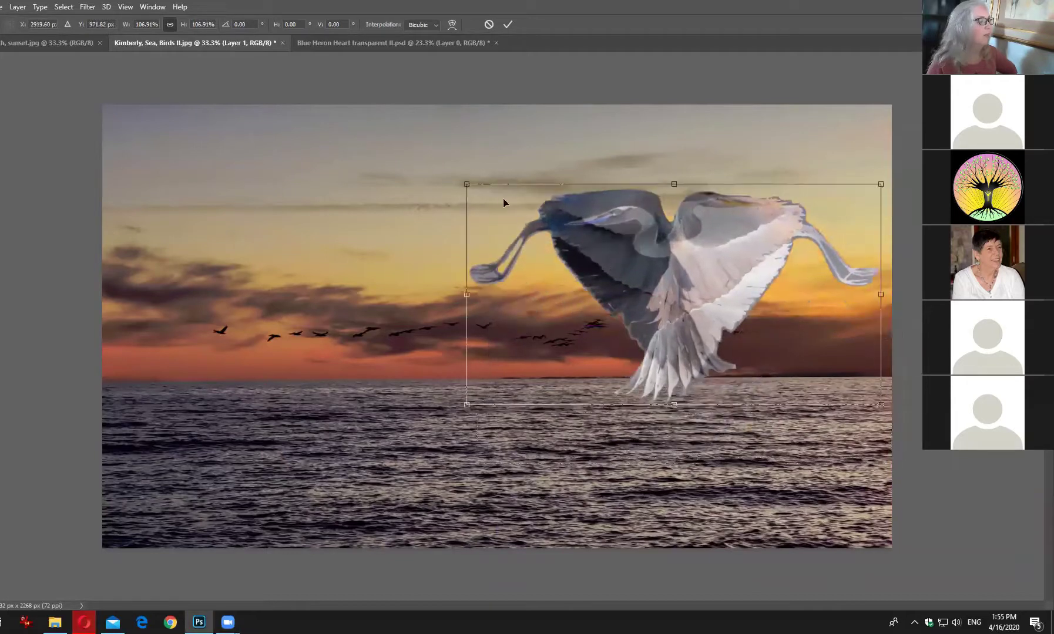
{"action": "left_click_drag", "start_coordinate": [466, 184], "coordinate": [410, 161]}
{"action": "left_click_drag", "start_coordinate": [605, 230], "coordinate": [607, 288]}
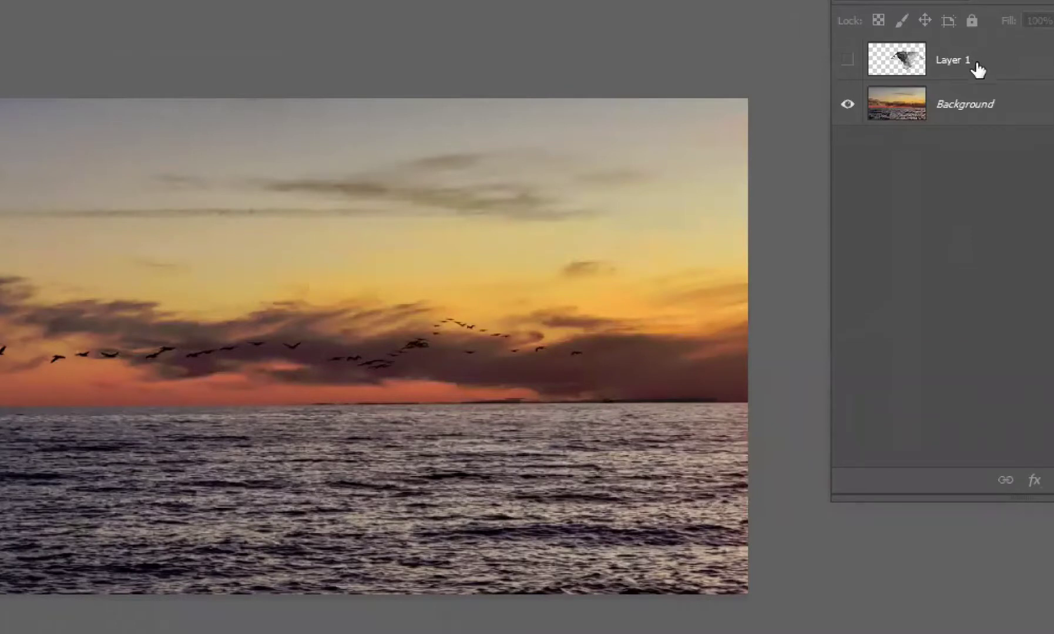
Step: Make the heron layer visible and convert the locked Background into a regular layer
{"action": "left_click", "coordinate": [848, 59]}
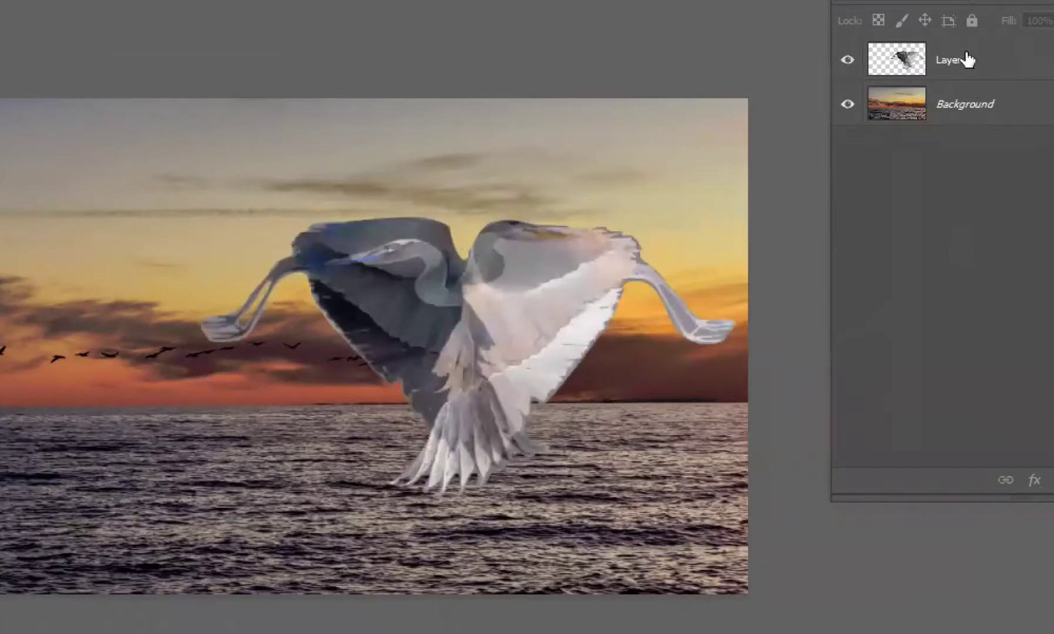
{"action": "left_click", "coordinate": [1003, 69]}
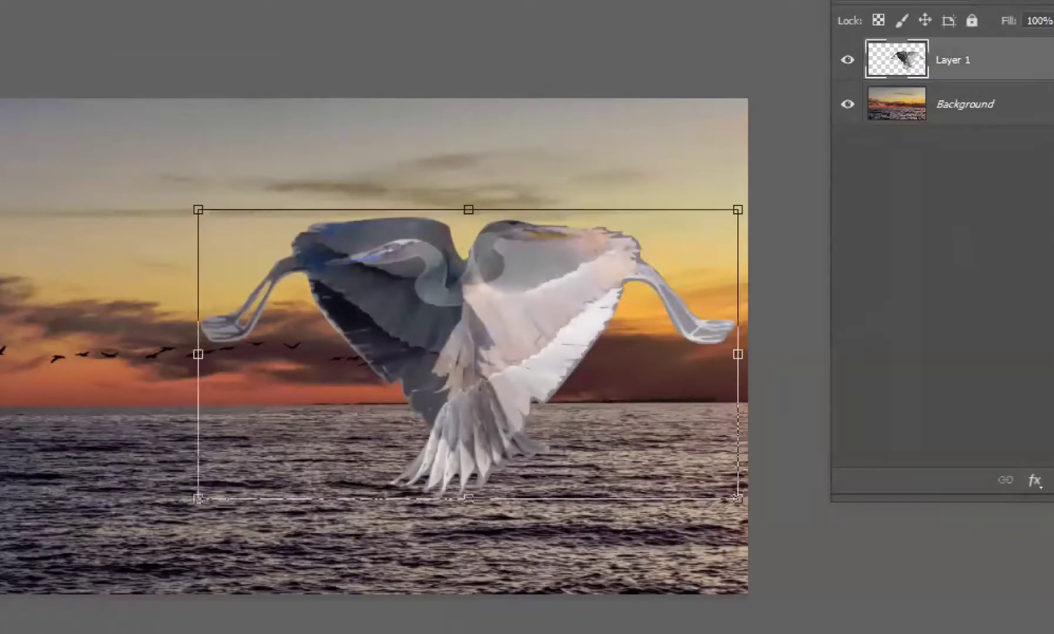
{"action": "left_click", "coordinate": [1049, 104]}
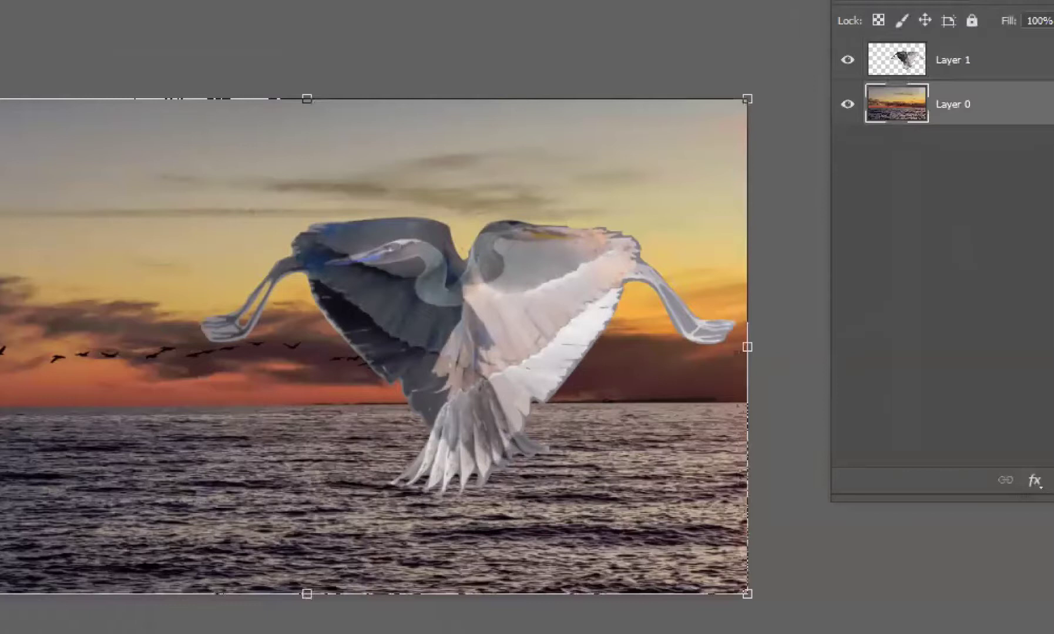
Step: Lower the opacity of Layer 1 until the herons blend semi-transparently with the sunset behind them
{"action": "left_click", "coordinate": [996, 59]}
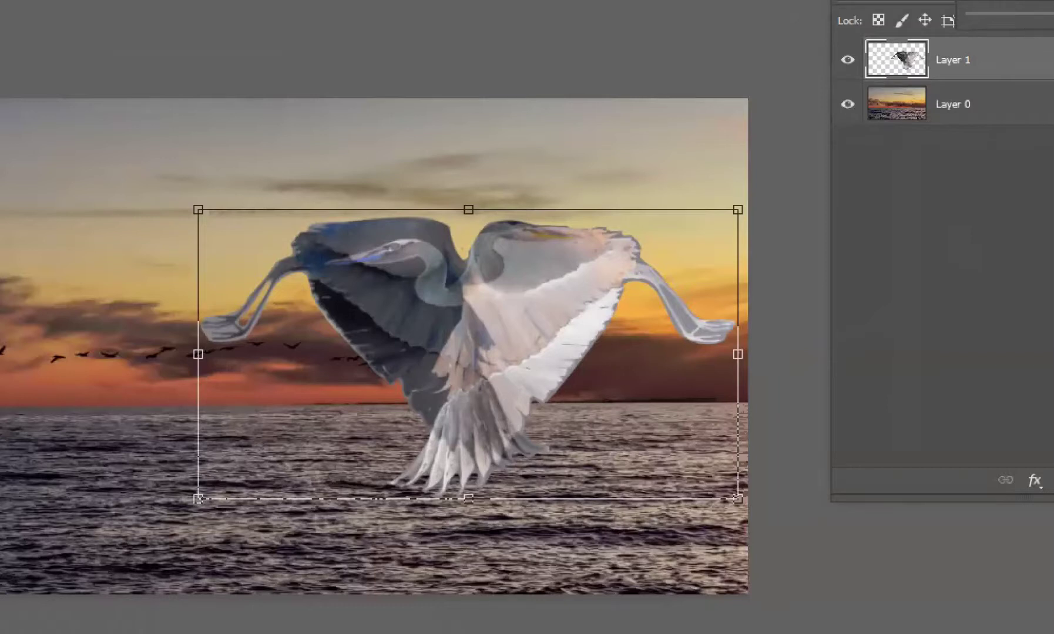
{"action": "left_click_drag", "start_coordinate": [1044, 23], "coordinate": [1002, 25]}
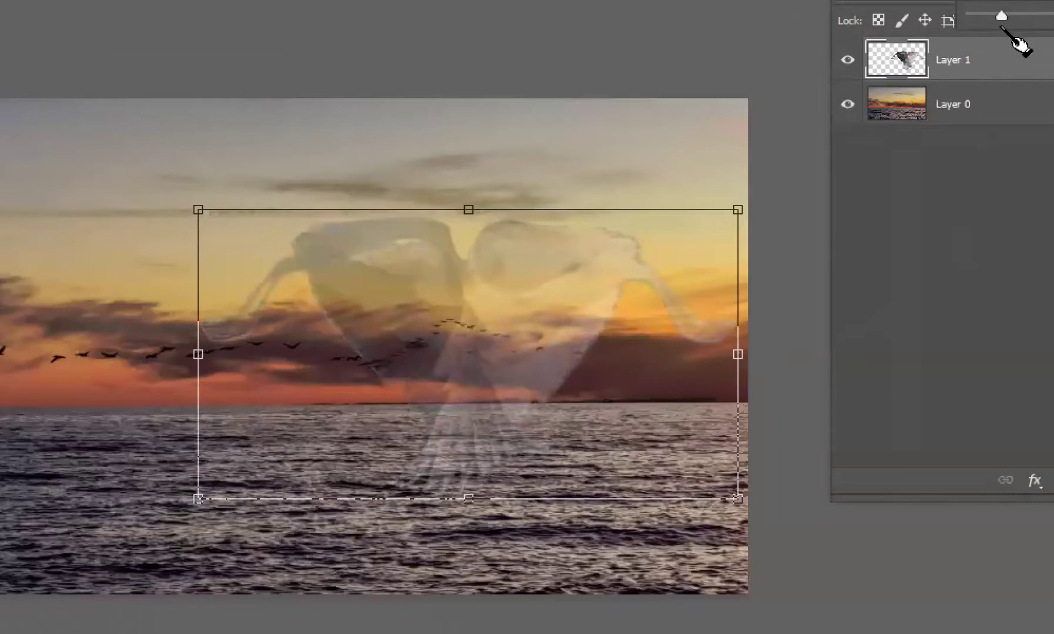
{"action": "left_click_drag", "start_coordinate": [1024, 37], "coordinate": [1043, 40]}
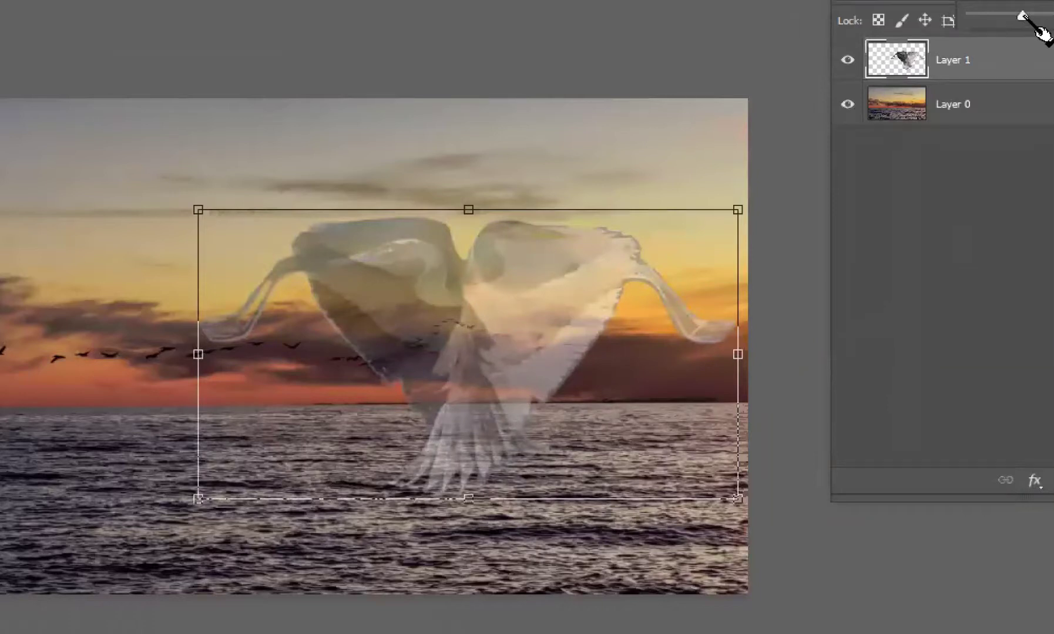
{"action": "left_click_drag", "start_coordinate": [1040, 35], "coordinate": [1050, 32]}
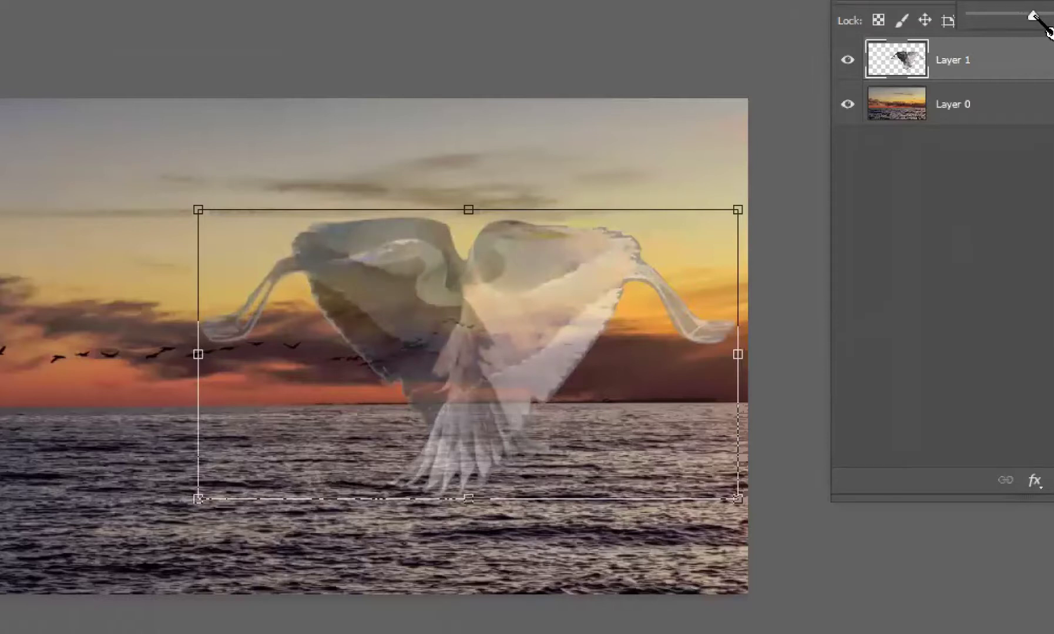
{"action": "mouse_move", "coordinate": [1035, 18]}
{"action": "left_mouse_down"}
{"action": "mouse_move", "coordinate": [1047, 16]}
{"action": "mouse_move", "coordinate": [1039, 16]}
{"action": "left_mouse_up"}
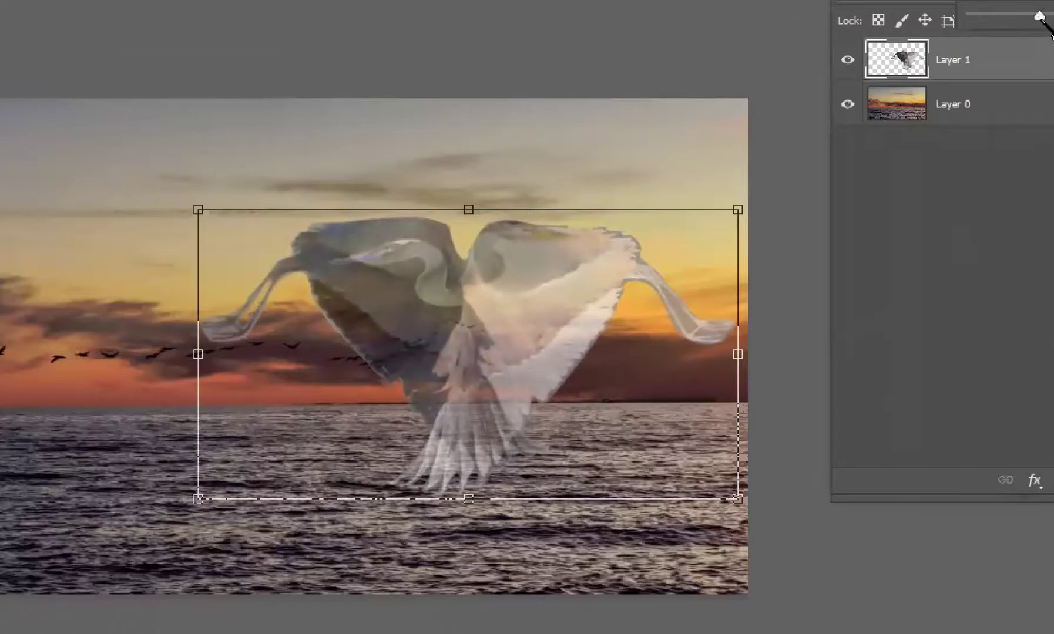
{"action": "left_click_drag", "start_coordinate": [1039, 16], "coordinate": [1050, 16]}
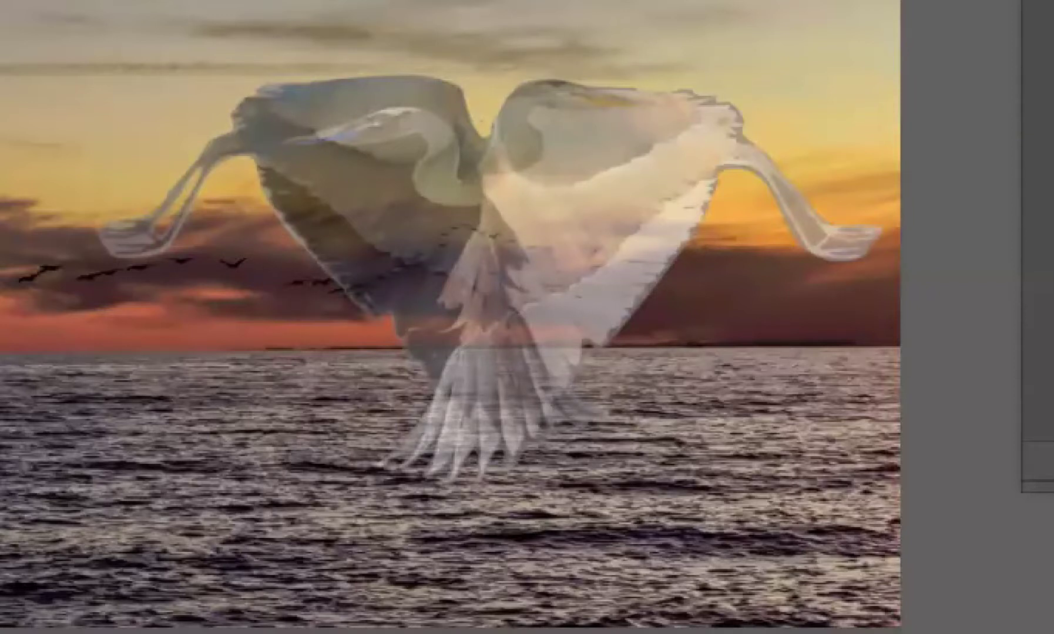
Step: Scale the herons down slightly and move them up into the sky so the tail feathers end near the horizon
{"action": "key", "text": "ctrl+t"}
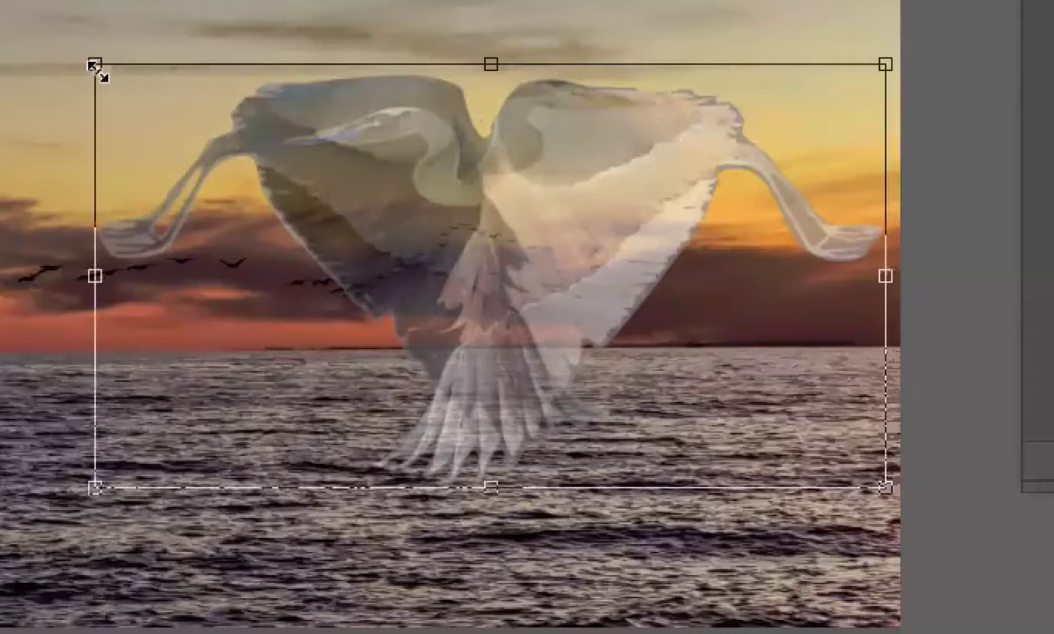
{"action": "mouse_move", "coordinate": [113, 53]}
{"action": "left_mouse_down"}
{"action": "mouse_move", "coordinate": [158, 76]}
{"action": "mouse_move", "coordinate": [124, 77]}
{"action": "mouse_move", "coordinate": [110, 44]}
{"action": "left_mouse_up"}
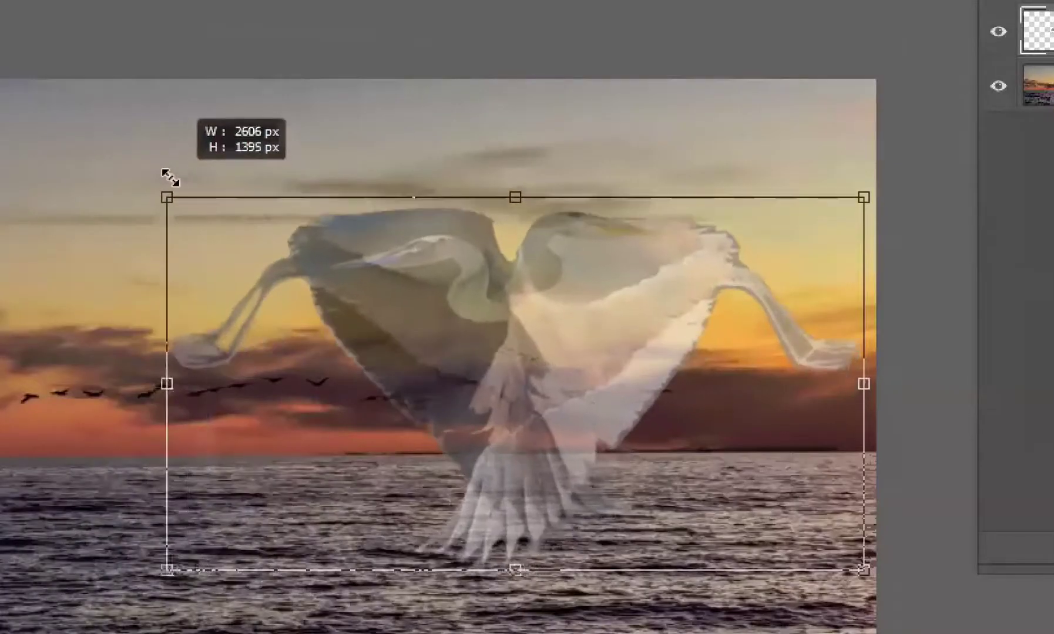
{"action": "left_click_drag", "start_coordinate": [596, 314], "coordinate": [626, 207]}
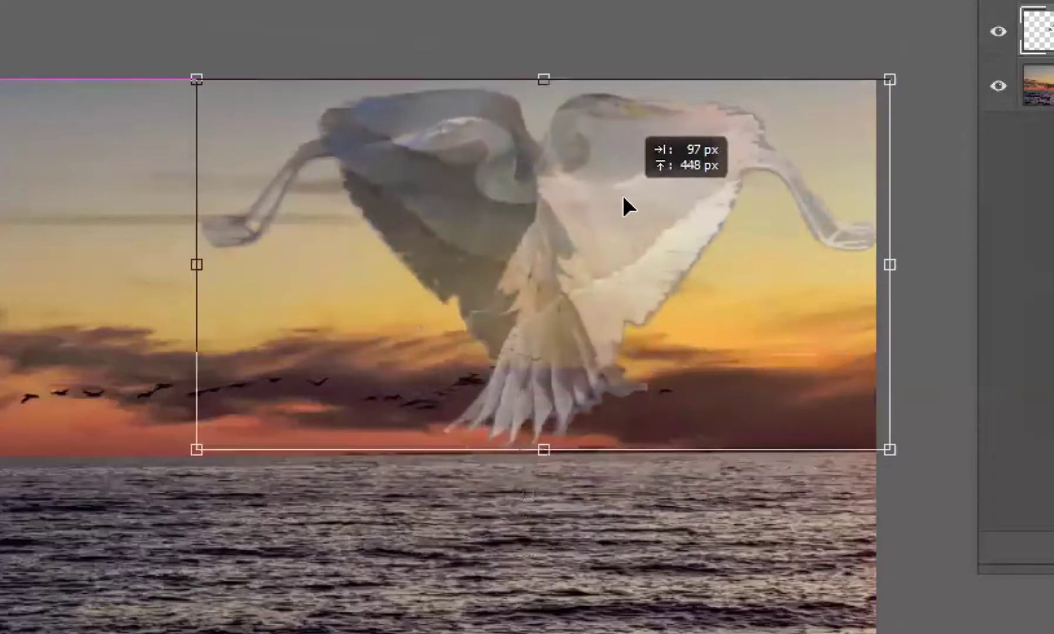
{"action": "left_click_drag", "start_coordinate": [626, 207], "coordinate": [614, 234]}
{"action": "left_click_drag", "start_coordinate": [879, 116], "coordinate": [834, 140]}
{"action": "left_click_drag", "start_coordinate": [493, 344], "coordinate": [504, 334]}
{"action": "left_click_drag", "start_coordinate": [507, 314], "coordinate": [511, 305]}
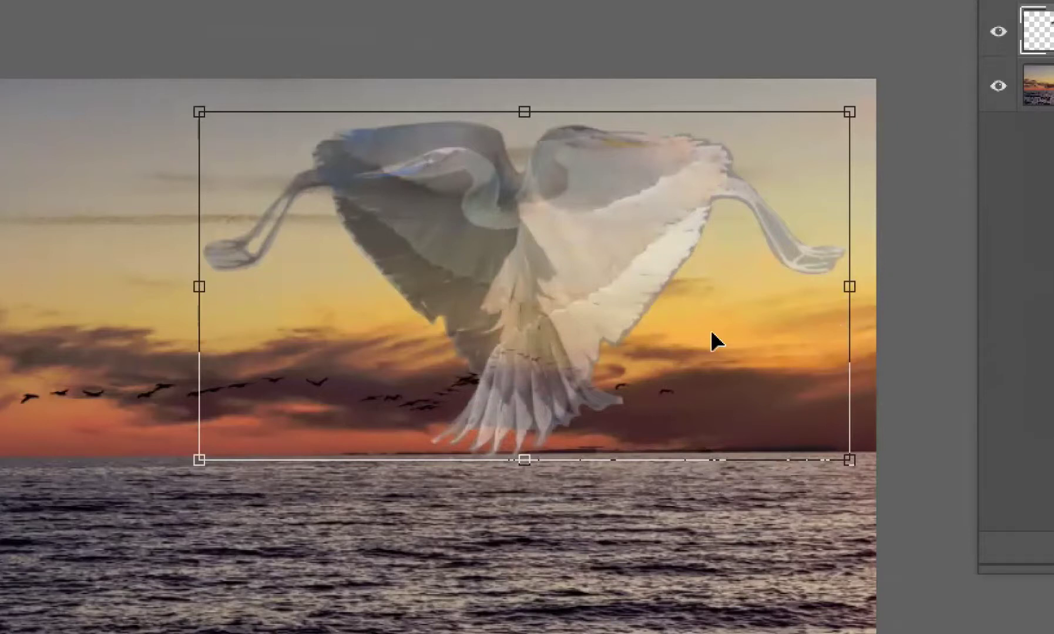
{"action": "left_click_drag", "start_coordinate": [711, 333], "coordinate": [711, 351]}
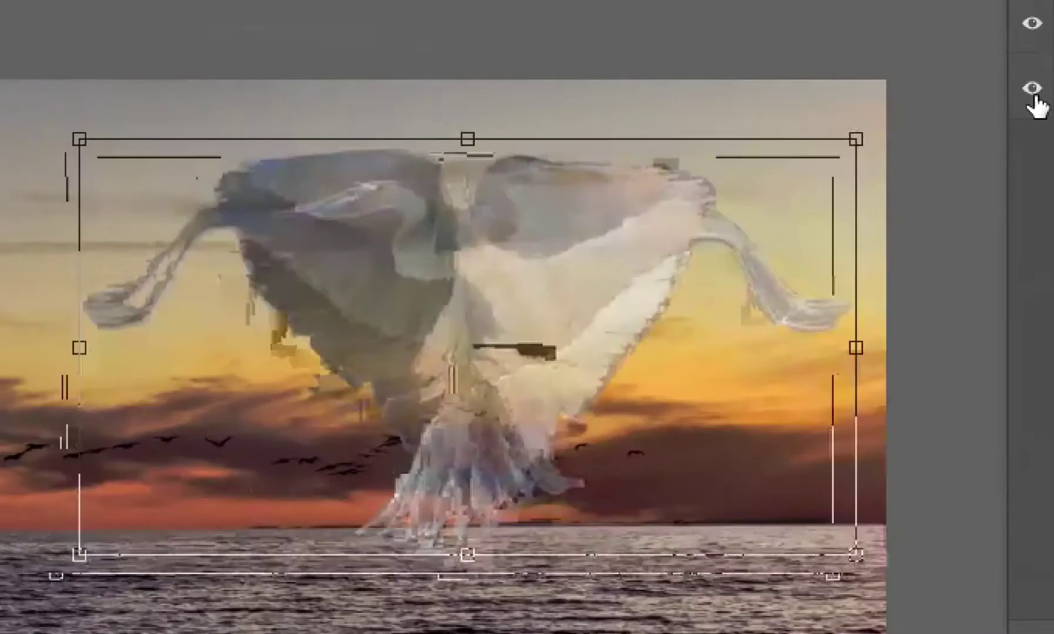
Step: Hide the sunset layer and shift the herons' hue with Hue/Saturation until the dark wing looks teal and the light wing pink
{"action": "left_click", "coordinate": [998, 88]}
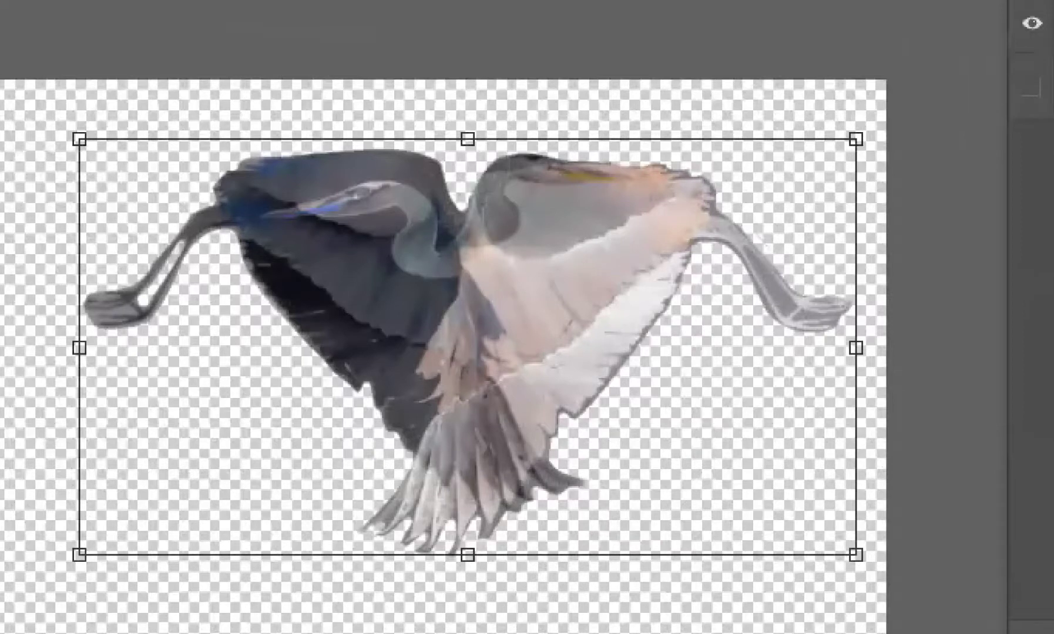
{"action": "key", "text": "ctrl+u"}
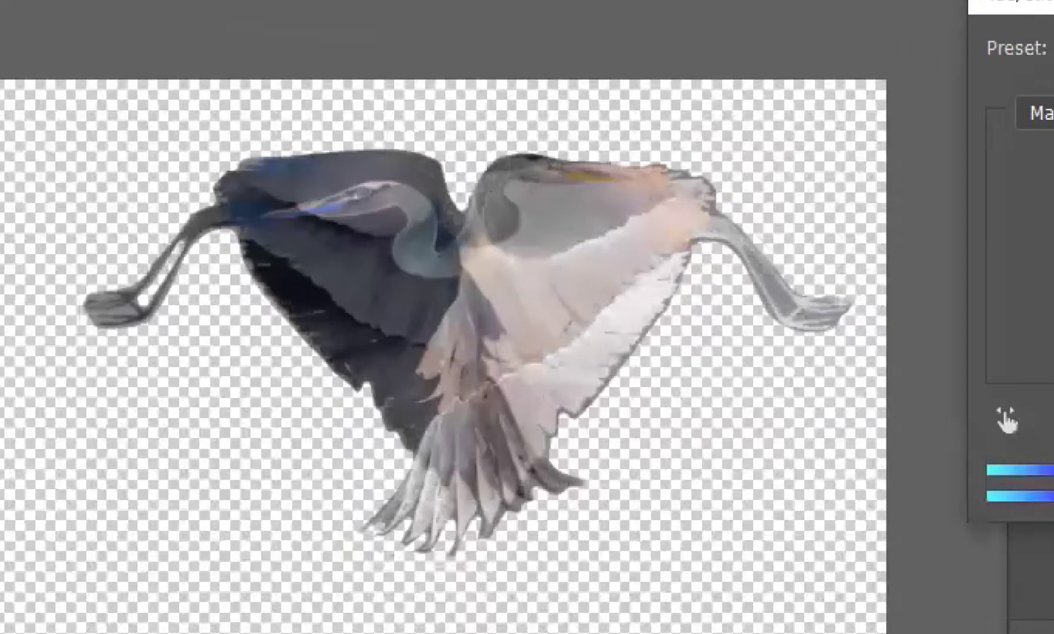
{"action": "key", "text": "Up"}
{"action": "key", "text": "Up"}
{"action": "key", "text": "Up"}
{"action": "key", "text": "Up"}
{"action": "key", "text": "Up"}
{"action": "key", "text": "Up"}
{"action": "key", "text": "Up"}
{"action": "key", "text": "Up"}
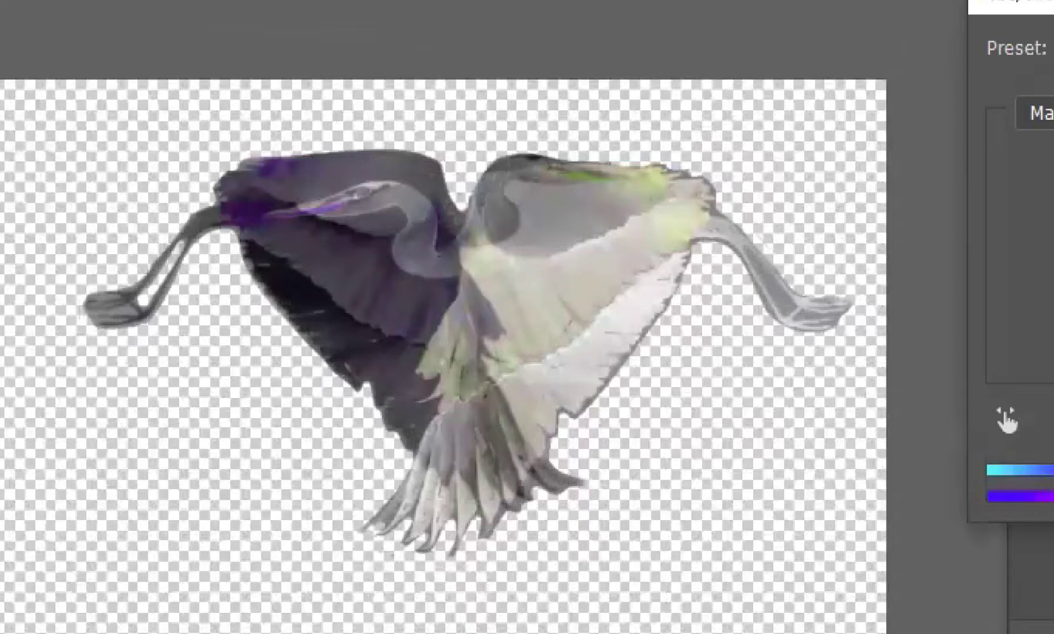
{"action": "key", "text": "Up"}
{"action": "key", "text": "Up"}
{"action": "key", "text": "Up"}
{"action": "key", "text": "Up"}
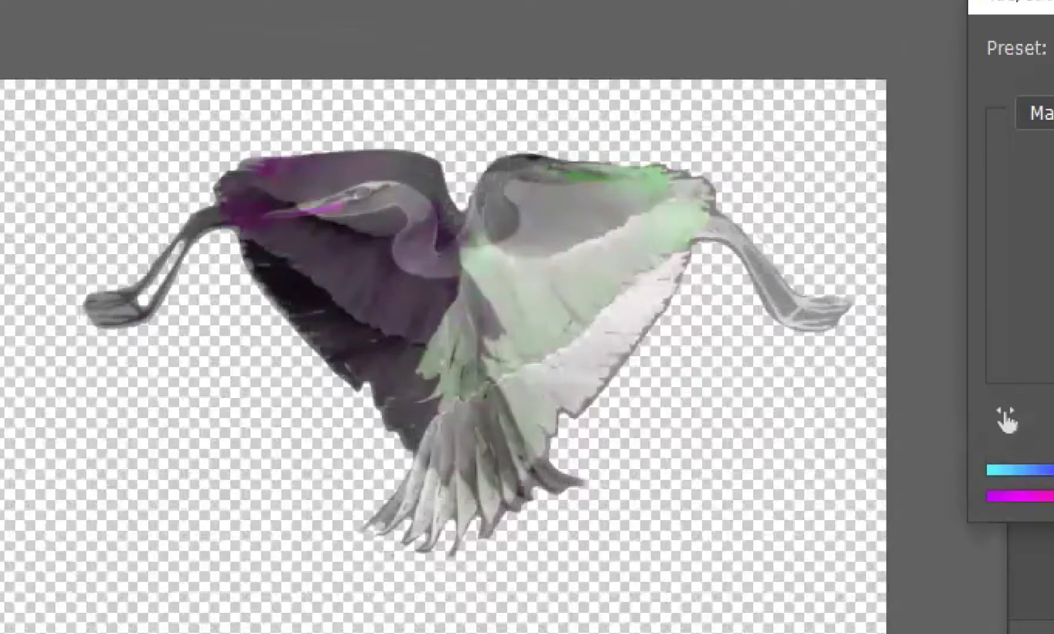
{"action": "key", "text": "Down"}
{"action": "key", "text": "Down"}
{"action": "key", "text": "Down"}
{"action": "key", "text": "Down"}
{"action": "key", "text": "Down"}
{"action": "key", "text": "Down"}
{"action": "key", "text": "Down"}
{"action": "key", "text": "Down"}
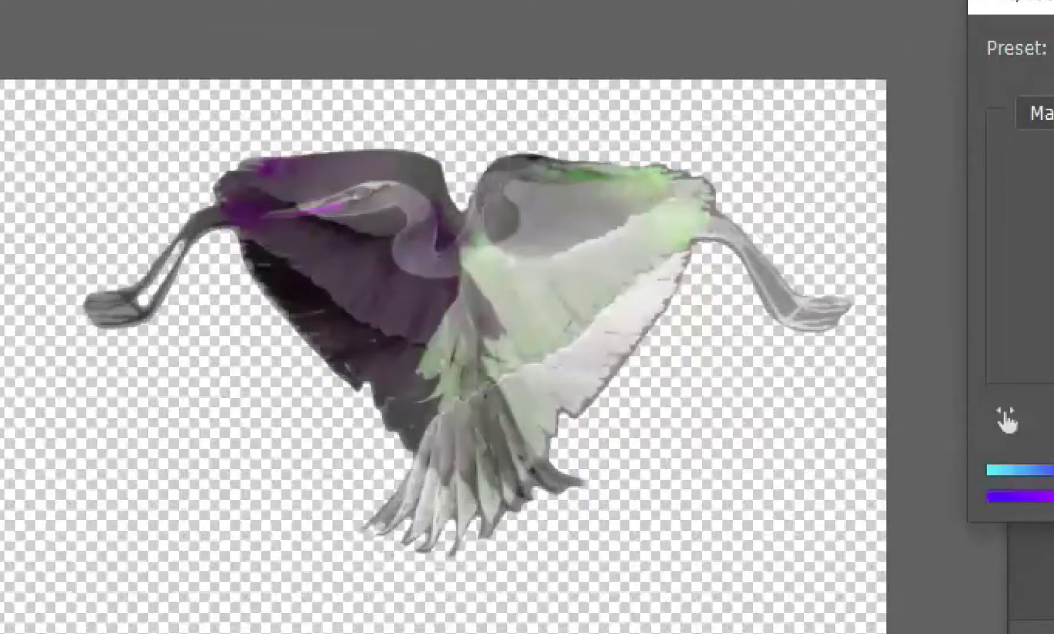
{"action": "key", "text": "Down"}
{"action": "key", "text": "Down"}
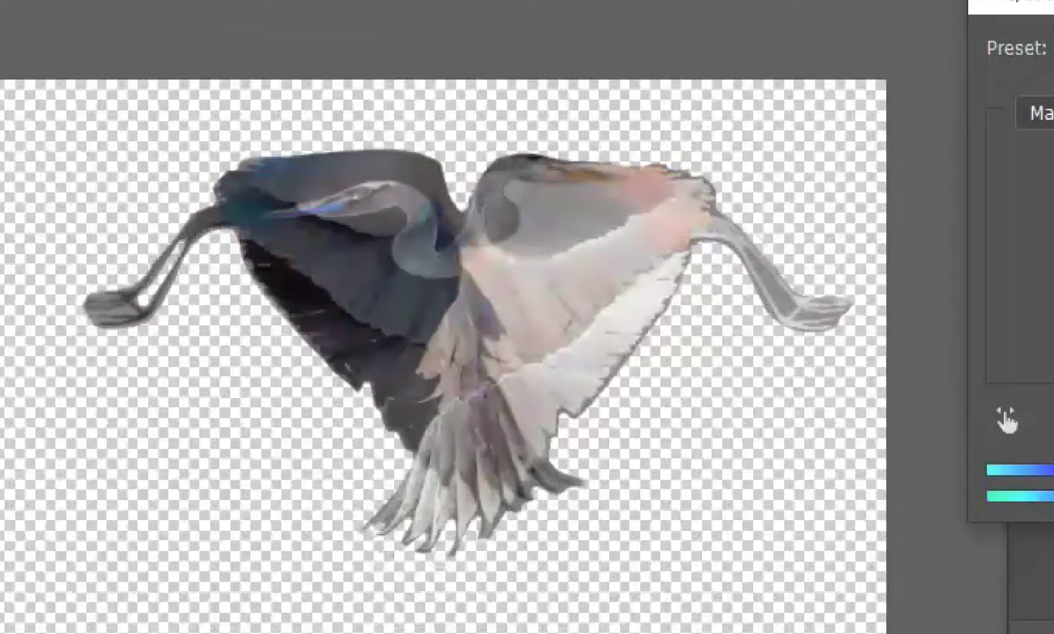
{"action": "key", "text": "Down"}
{"action": "key", "text": "Down"}
{"action": "key", "text": "Down"}
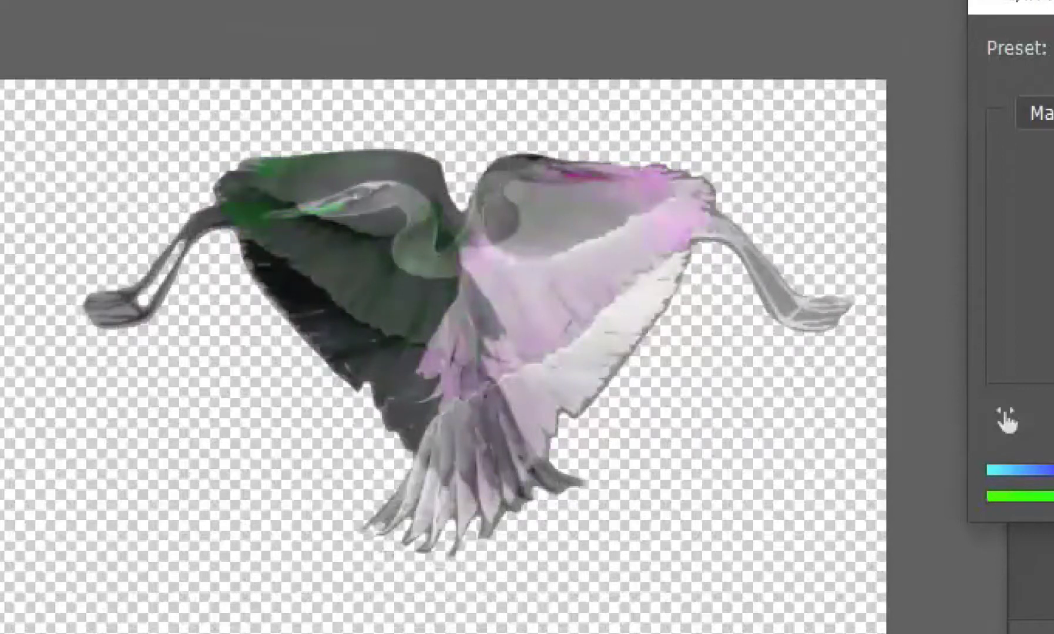
{"action": "key", "text": "Down"}
{"action": "key", "text": "Down"}
{"action": "key", "text": "Up"}
{"action": "key", "text": "Up"}
{"action": "key", "text": "Up"}
{"action": "key", "text": "Up"}
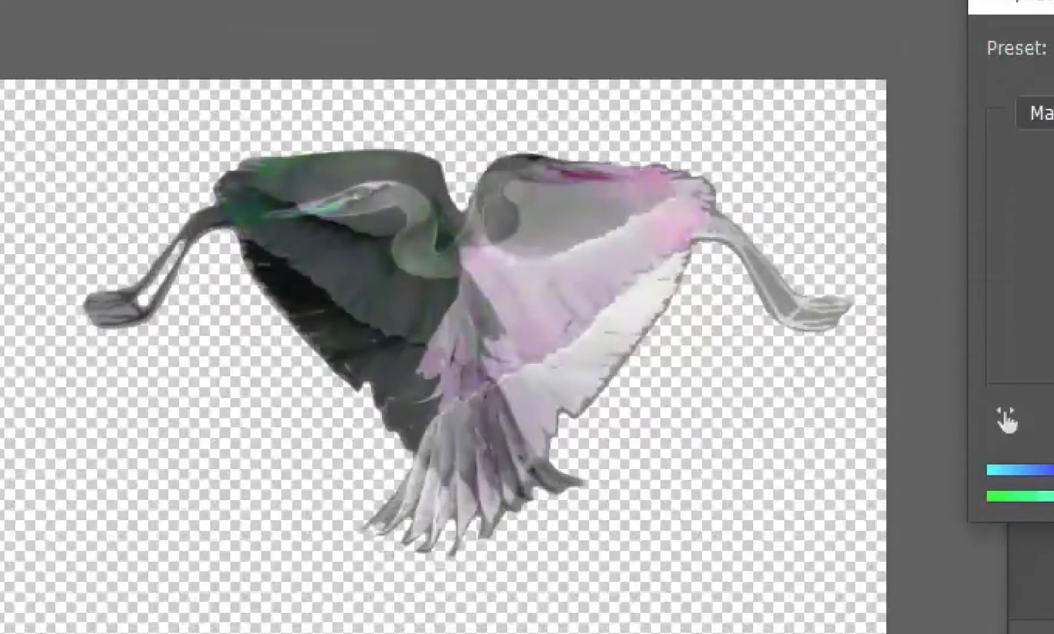
{"action": "key", "text": "Up"}
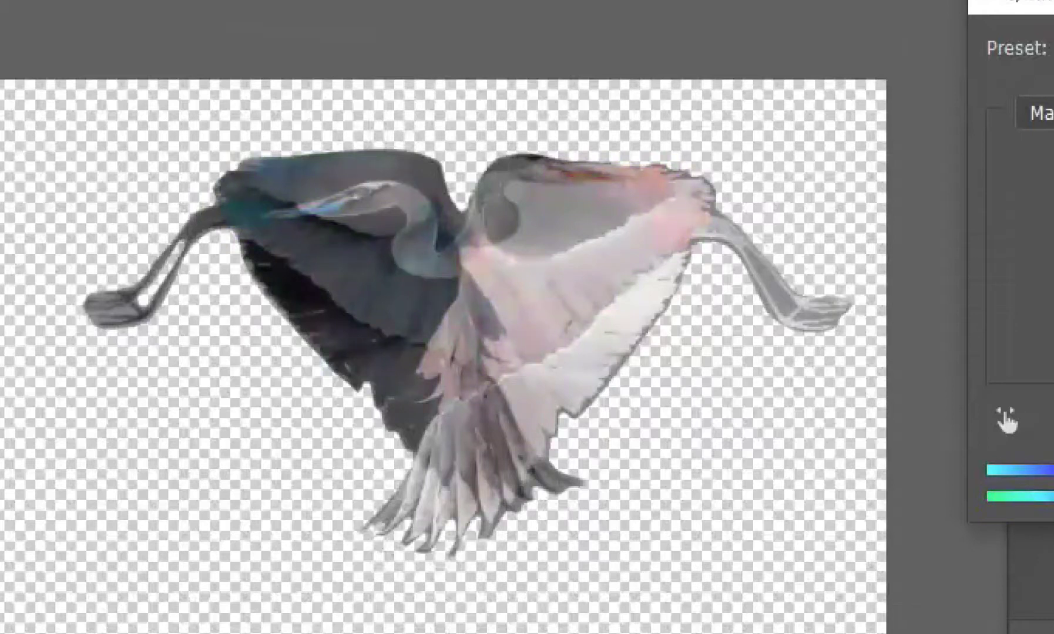
{"action": "key", "text": "Up"}
{"action": "key", "text": "Up"}
{"action": "key", "text": "Up"}
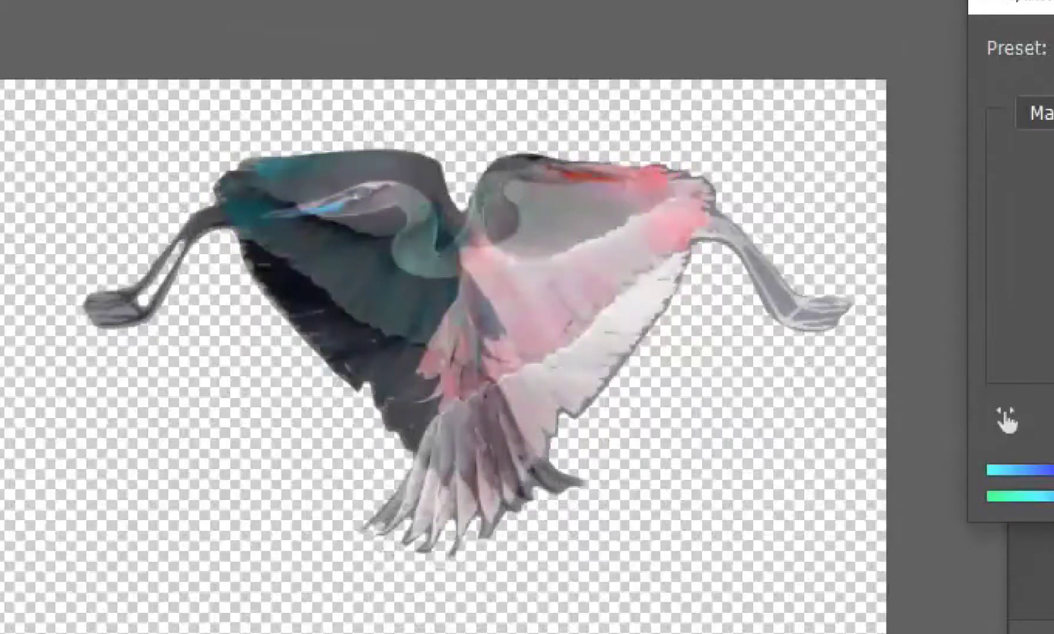
{"action": "key", "text": "Down"}
{"action": "key", "text": "Down"}
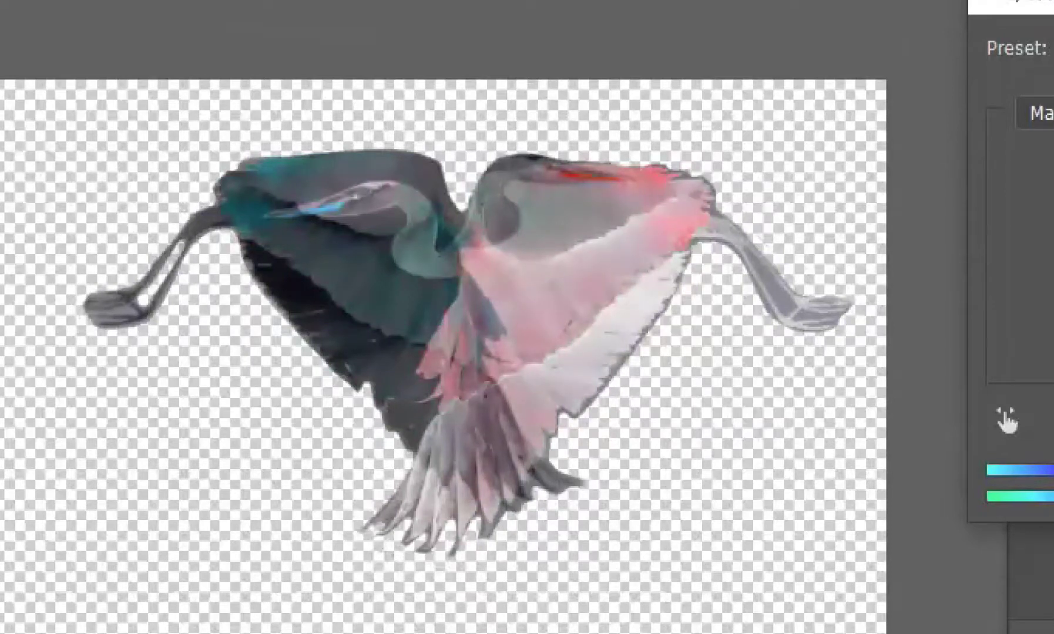
{"action": "key", "text": "Down"}
{"action": "key", "text": "Down"}
{"action": "key", "text": "Up"}
{"action": "key", "text": "Up"}
{"action": "key", "text": "Down"}
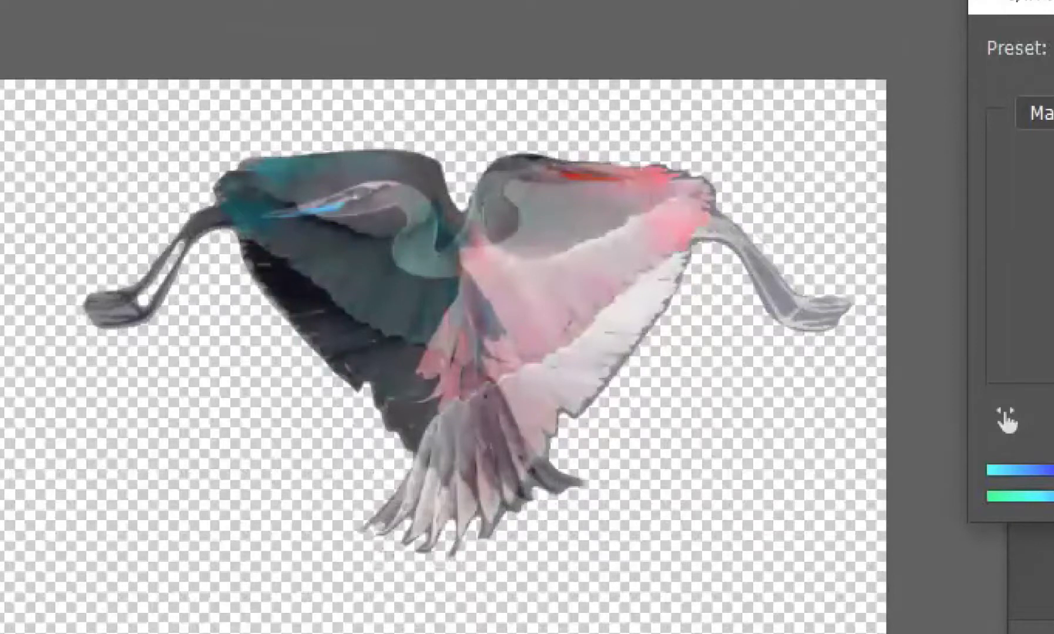
{"action": "key", "text": "Return"}
Step: Set the recoloured heron layer's opacity to 50% and show the sunset layer again
{"action": "key", "text": "ctrl+t"}
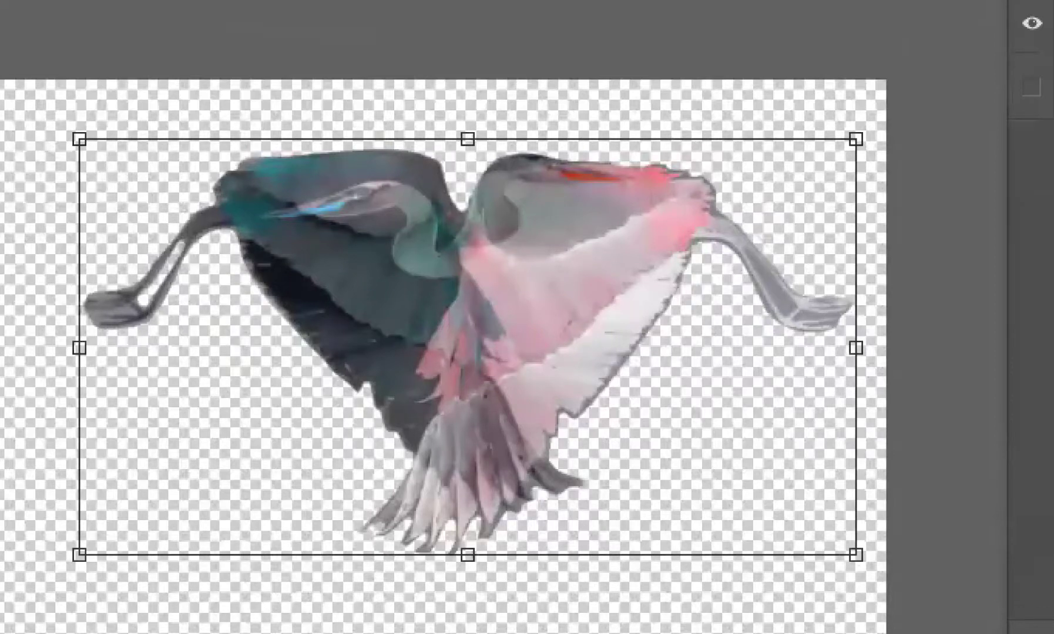
{"action": "key", "text": "5"}
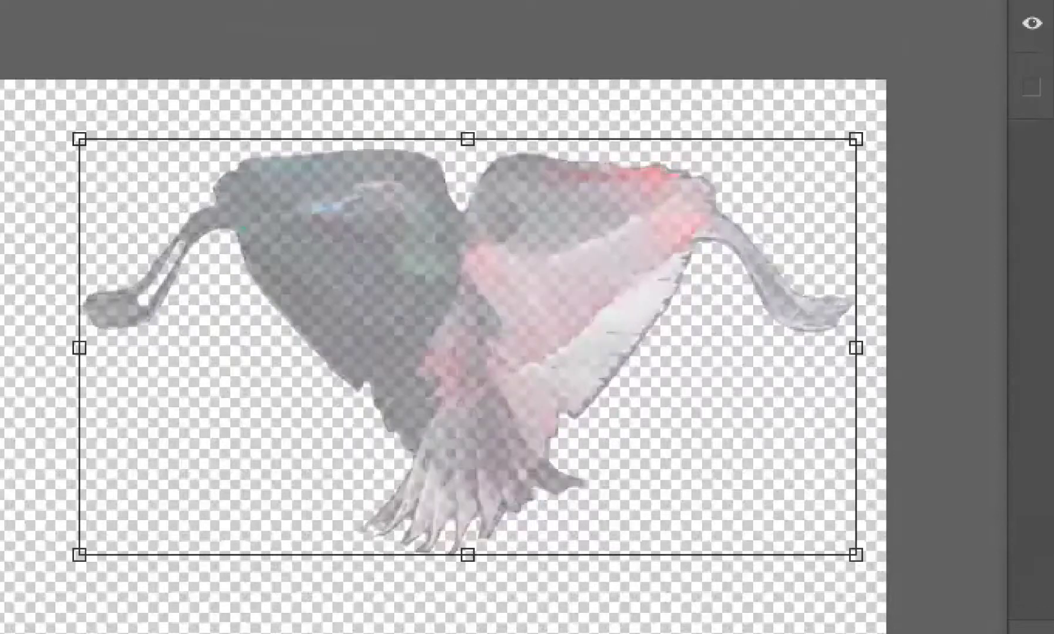
{"action": "left_click", "coordinate": [1033, 87]}
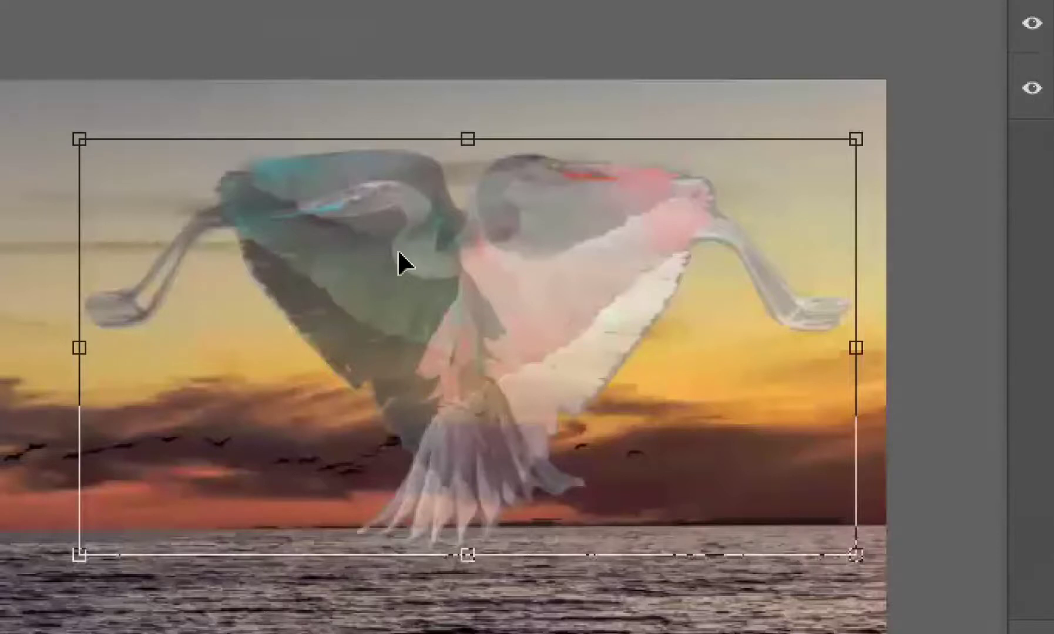
{"action": "key", "text": "Return"}
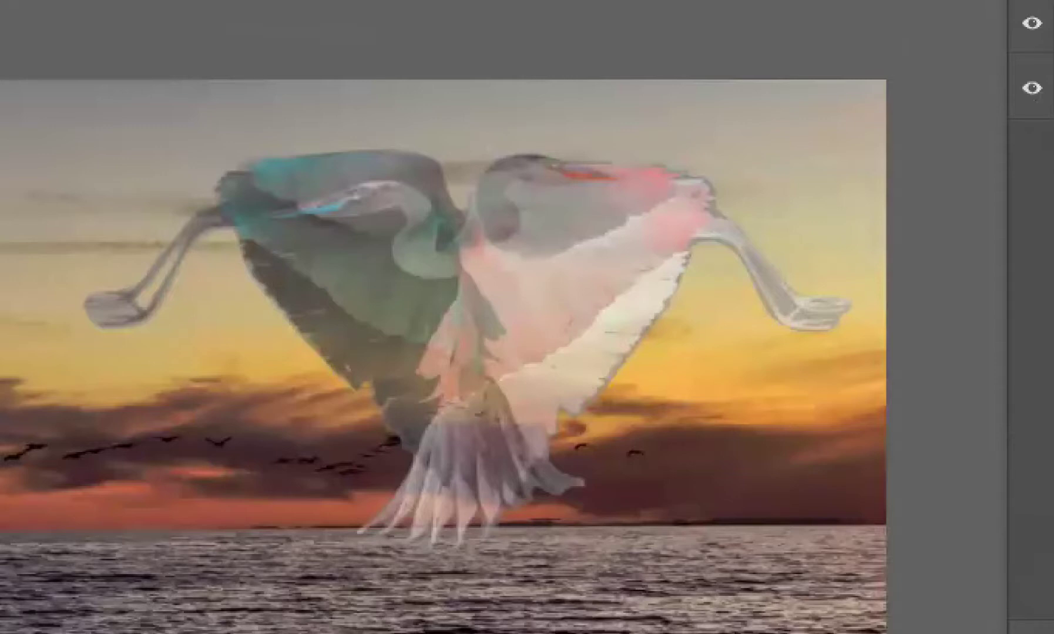
Step: Crop the composite to about 3600 px wide, trimming the empty sky and sea beside the herons on both sides
{"action": "key", "text": "Delete"}
{"action": "key", "text": "c"}
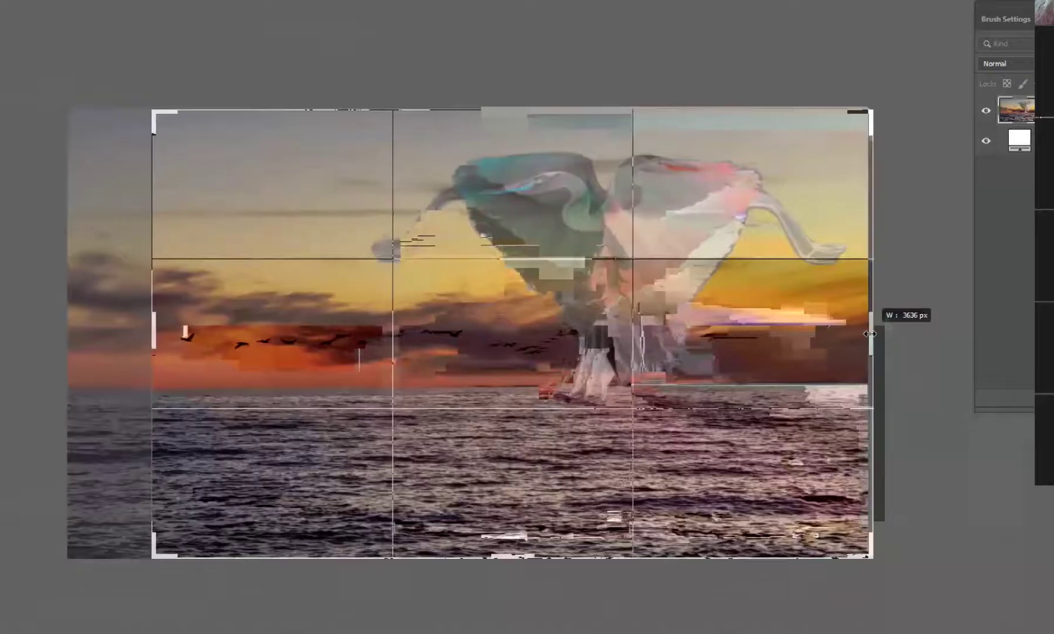
{"action": "left_click_drag", "start_coordinate": [869, 317], "coordinate": [870, 333]}
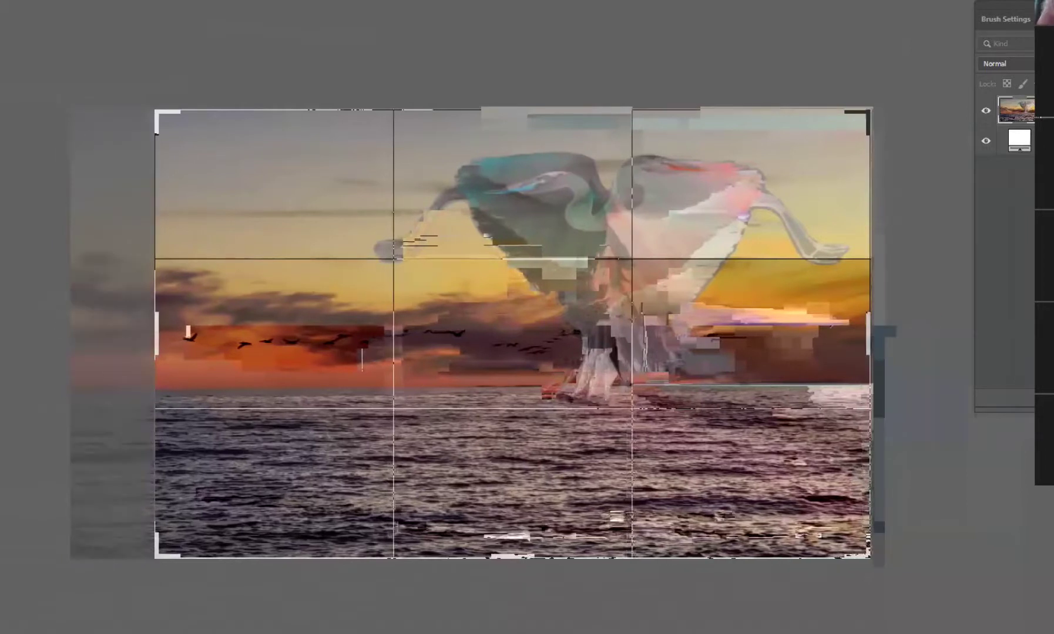
{"action": "key", "text": "Return"}
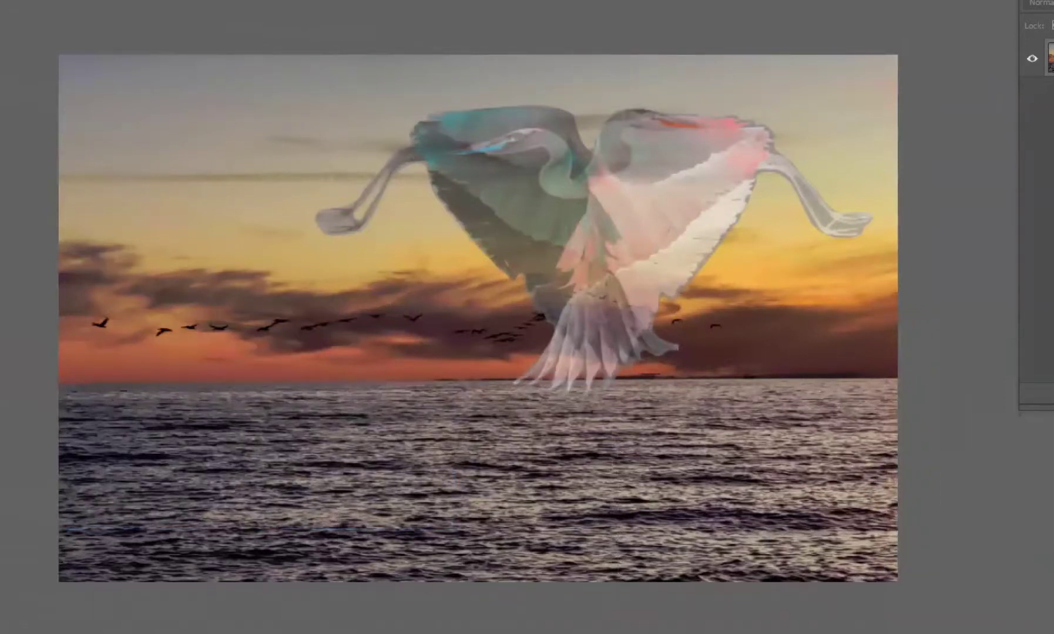
{"action": "key", "text": "ctrl+minus"}
{"action": "key", "text": "ctrl+minus"}
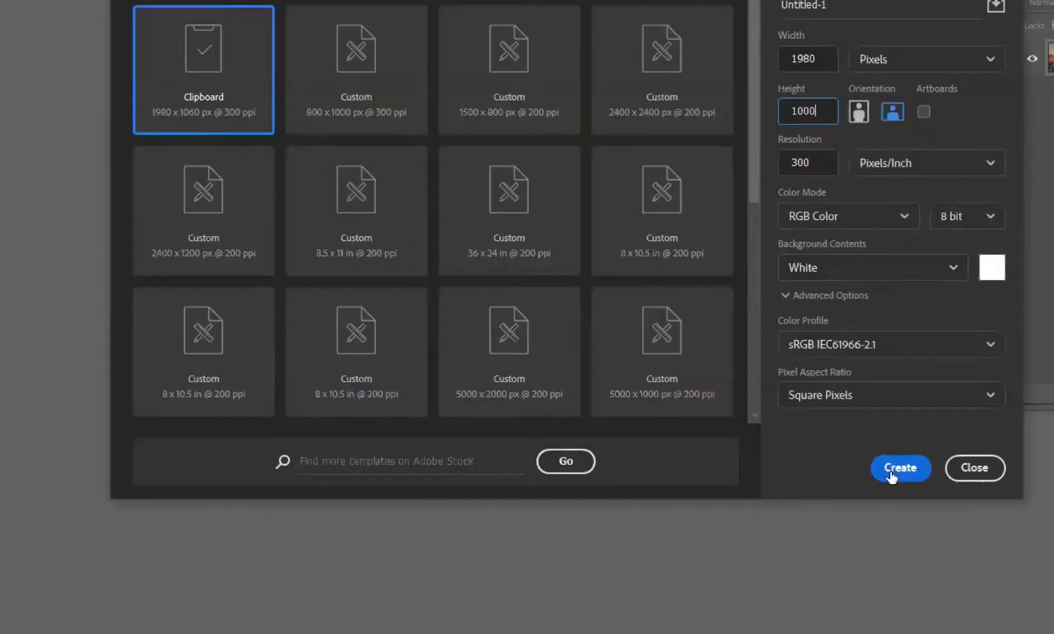
Step: Create a white 1980 × 1000 px document at 300 ppi and pick dark green 35432d as a colour for its backdrop
{"action": "left_click", "coordinate": [899, 469]}
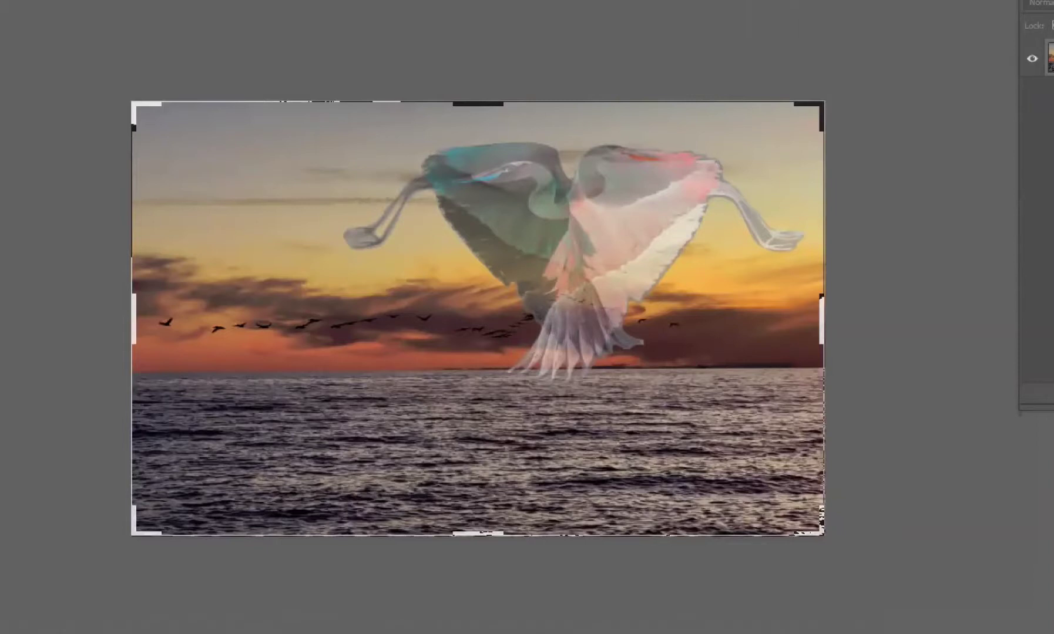
{"action": "key", "text": "Return"}
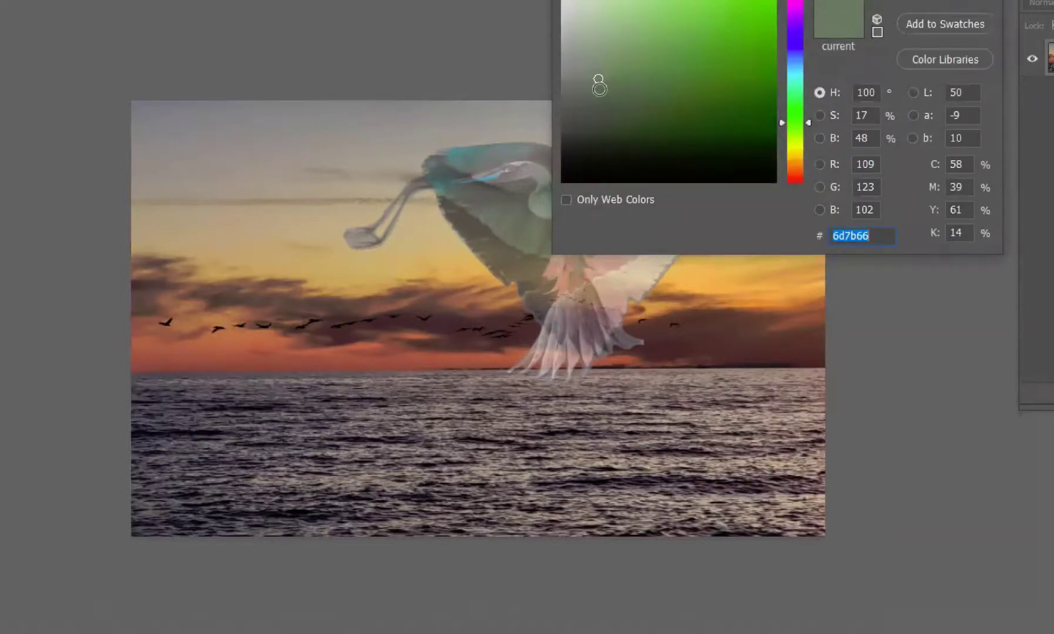
{"action": "left_click_drag", "start_coordinate": [601, 80], "coordinate": [629, 126]}
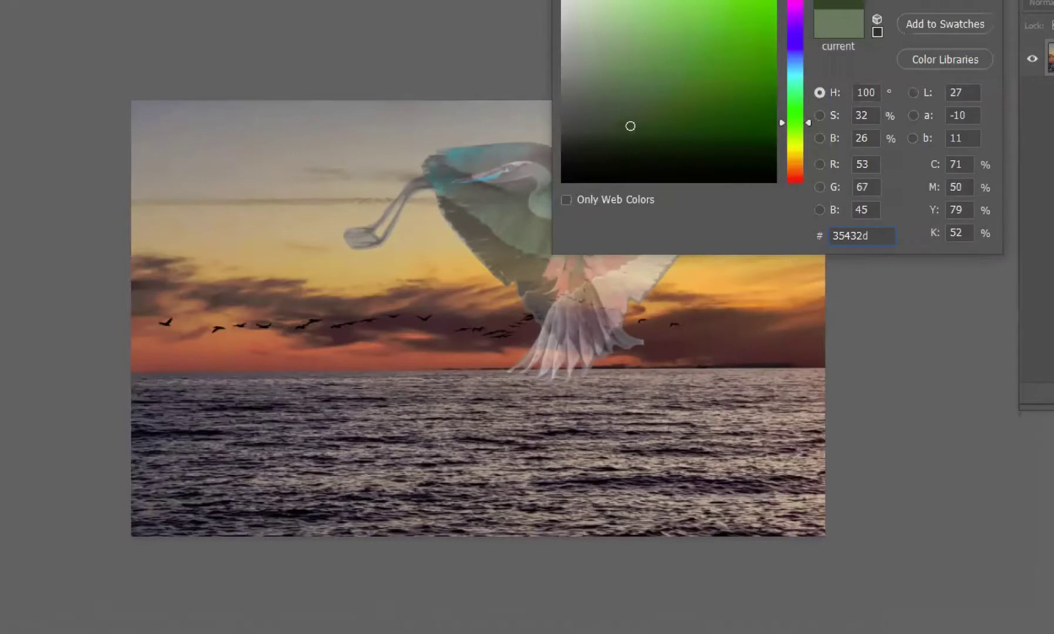
{"action": "key", "text": "Return"}
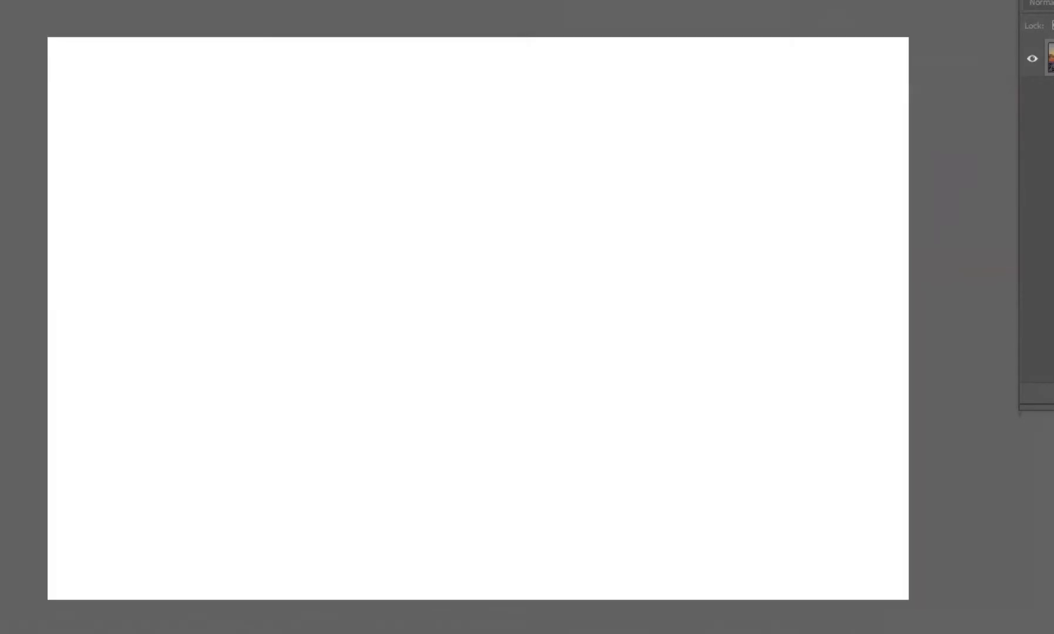
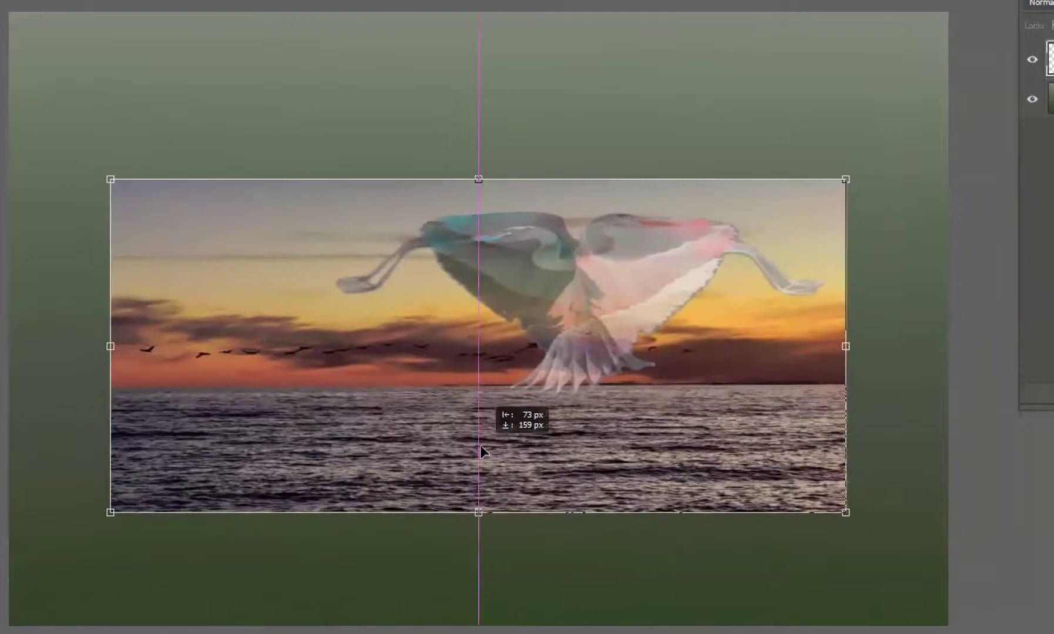
Step: Centre the pasted sunset composite horizontally on the green gradient, slightly below the canvas middle
{"action": "left_click_drag", "start_coordinate": [367, 351], "coordinate": [368, 347]}
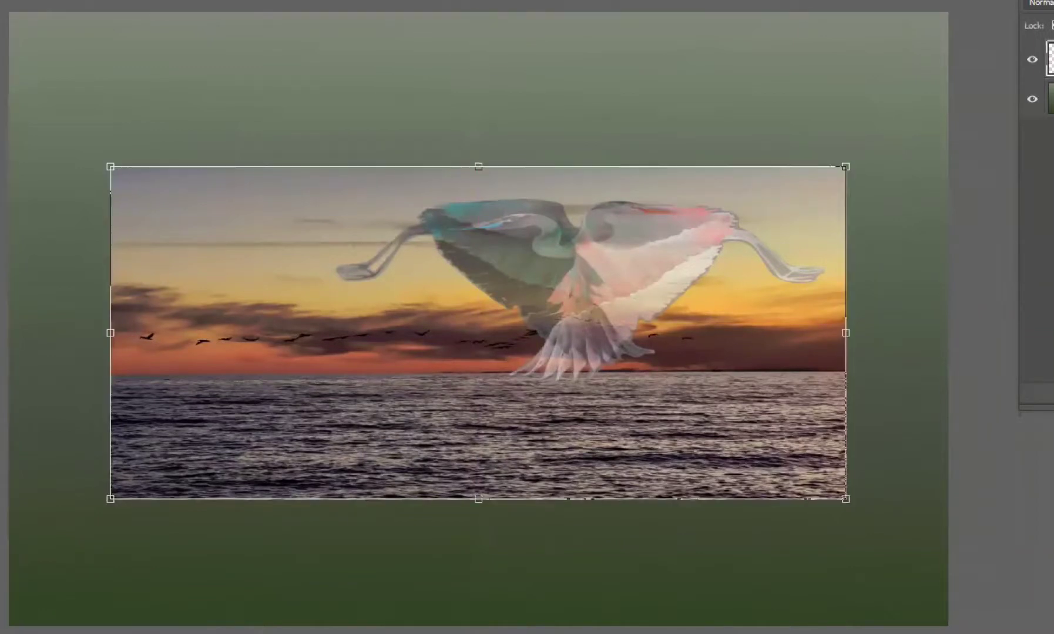
{"action": "key", "text": "Return"}
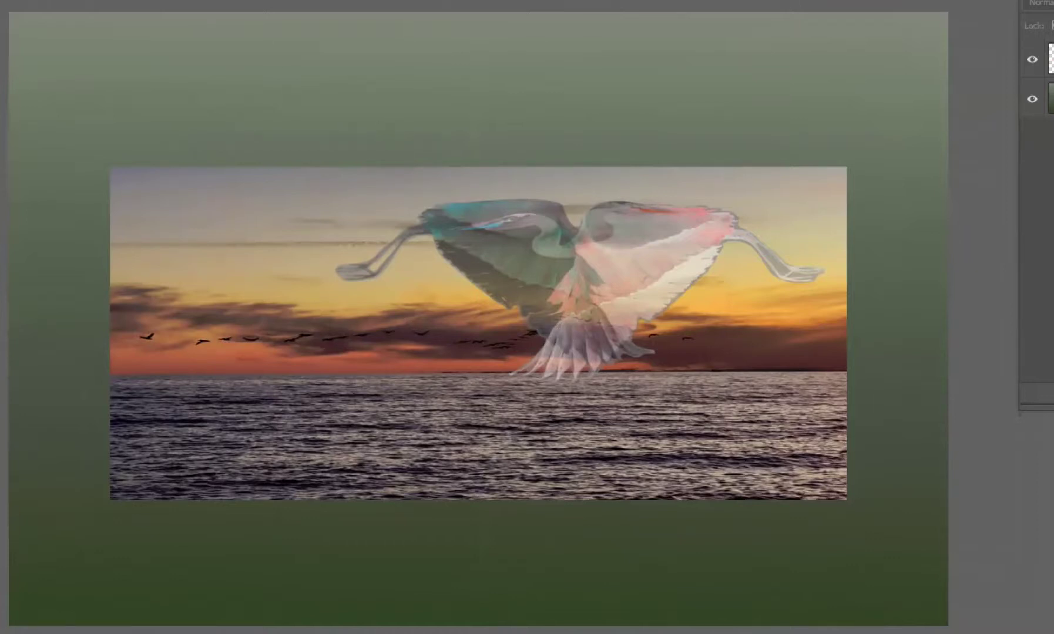
Step: Create a new document 3607 px wide and 1000 px high at 200 ppi with black background contents
{"action": "key", "text": "ctrl+n"}
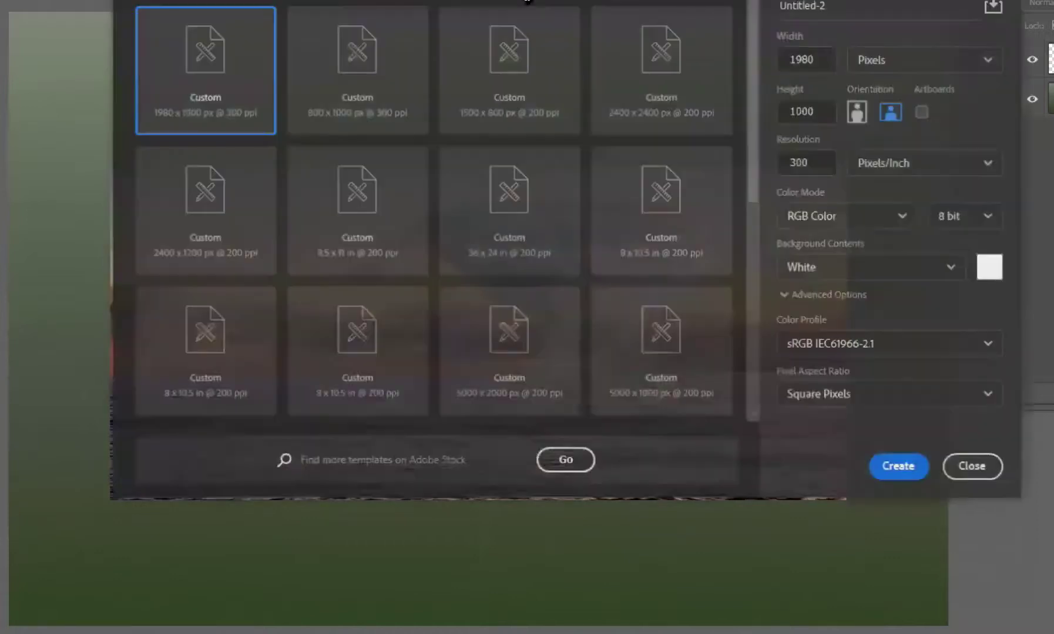
{"action": "double_click", "coordinate": [811, 167]}
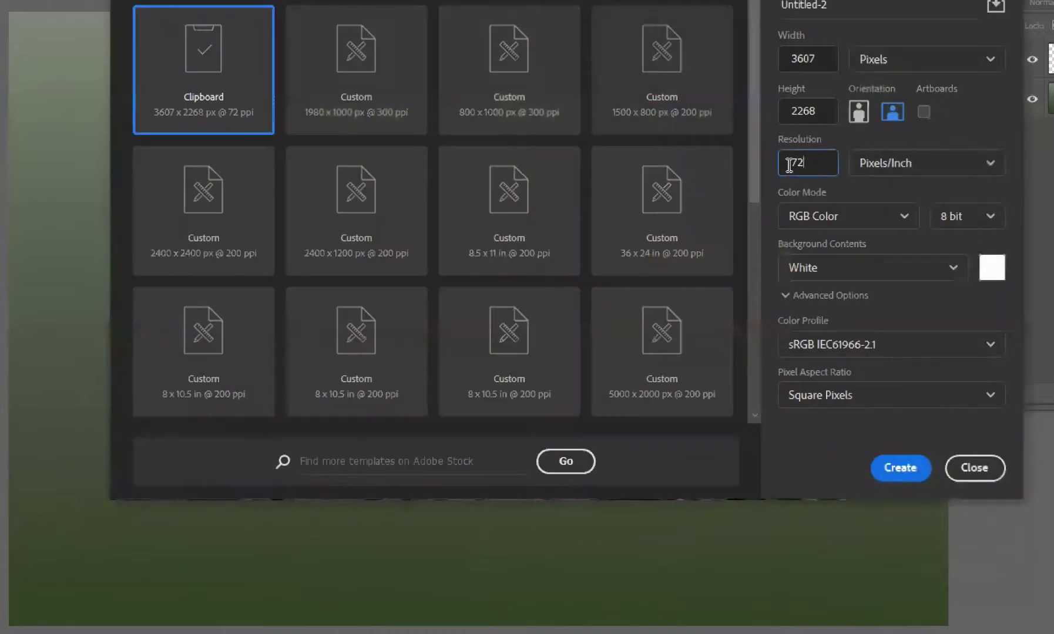
{"action": "type", "text": "200"}
{"action": "double_click", "coordinate": [828, 113]}
{"action": "type", "text": "1"}
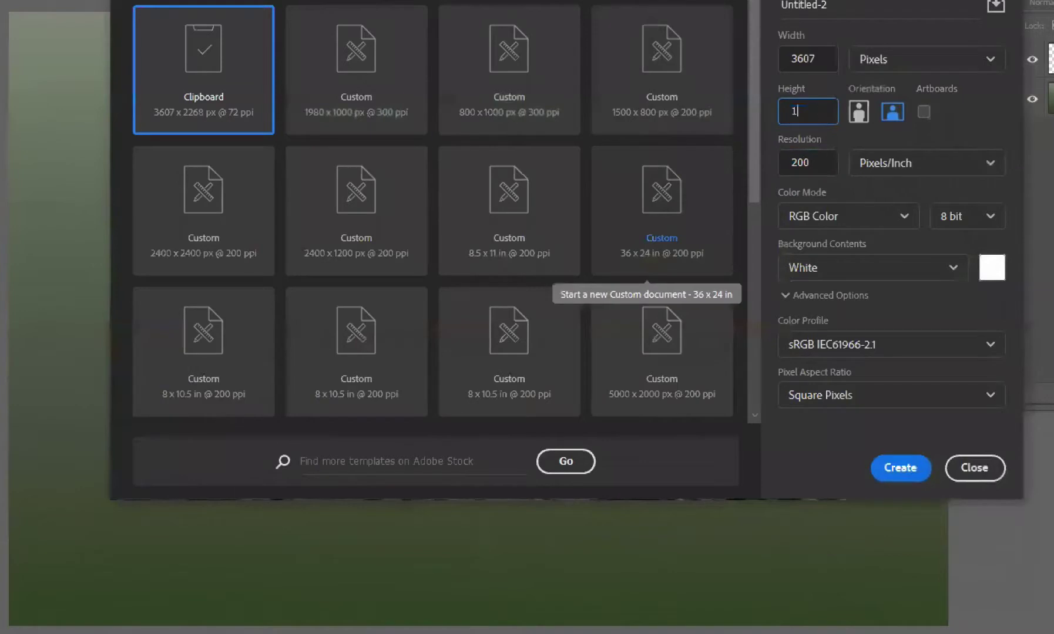
{"action": "type", "text": "000"}
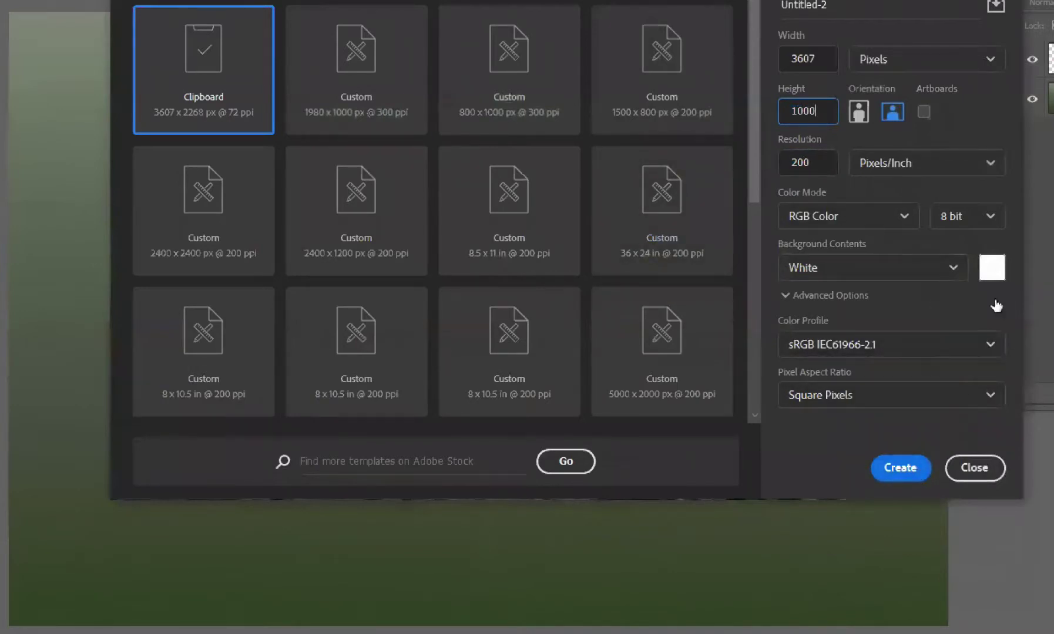
{"action": "left_click", "coordinate": [992, 267]}
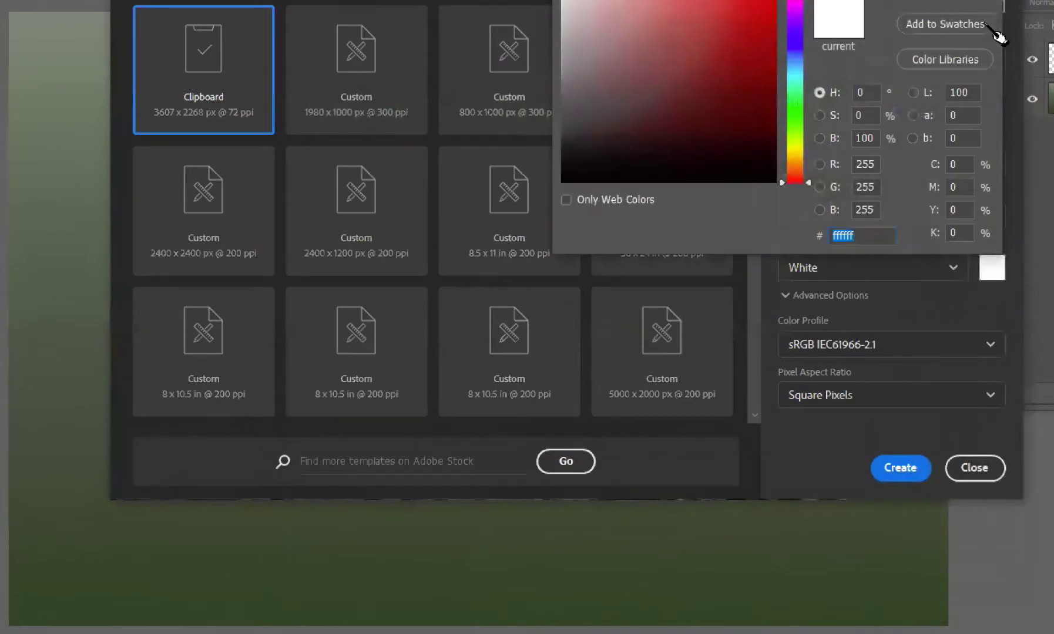
{"action": "key", "text": "Escape"}
{"action": "left_click", "coordinate": [952, 267]}
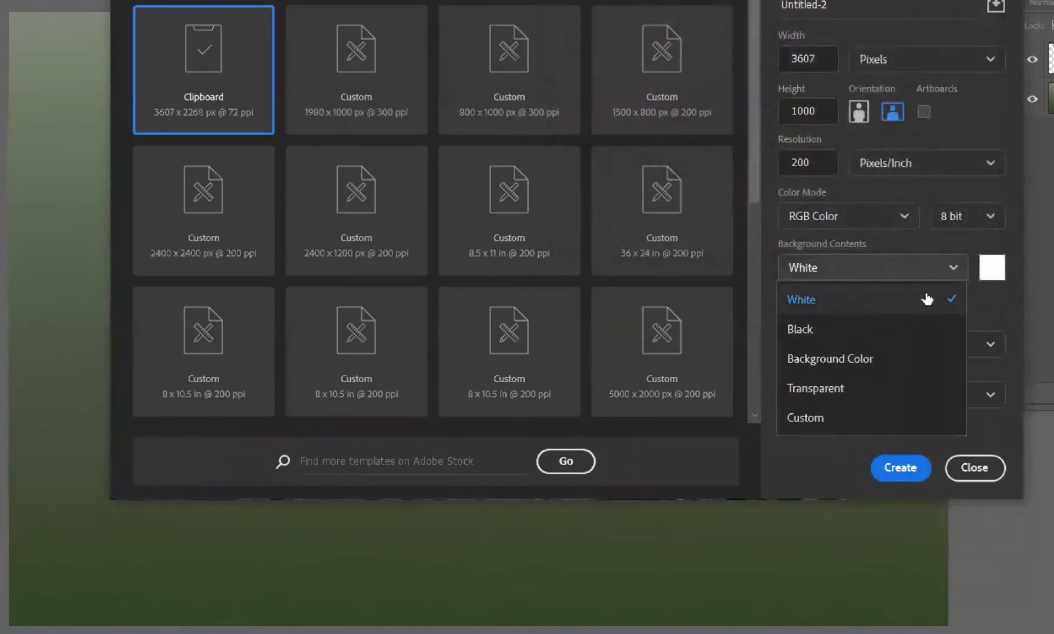
{"action": "left_click", "coordinate": [873, 332]}
{"action": "left_click", "coordinate": [910, 468]}
Step: Crop the black canvas narrower from both sides and select all of it for copying
{"action": "key", "text": "c"}
{"action": "left_click_drag", "start_coordinate": [35, 246], "coordinate": [95, 269]}
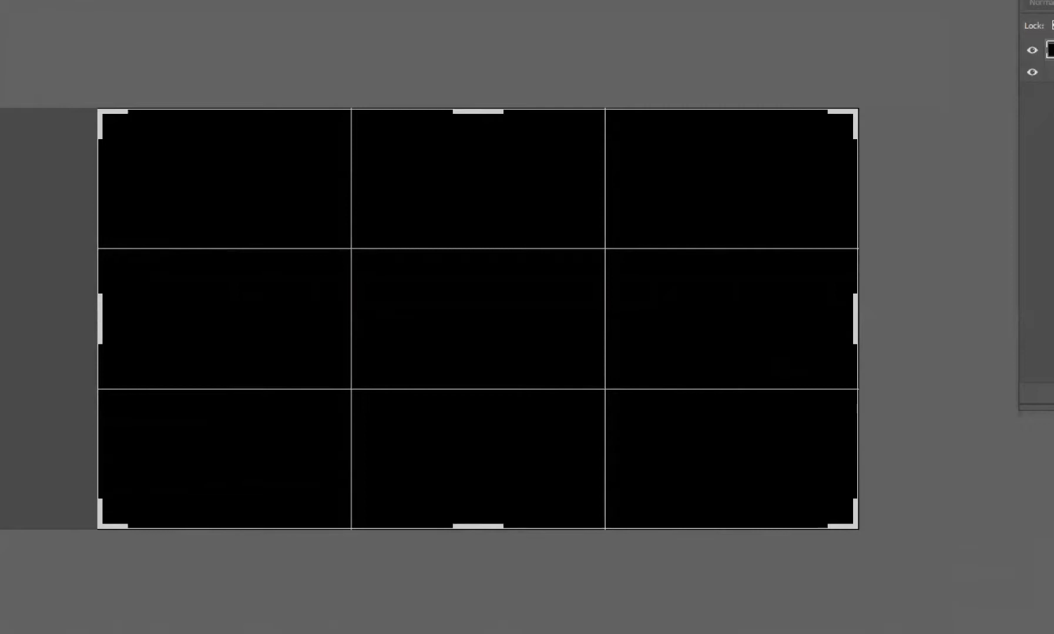
{"action": "key", "text": "Return"}
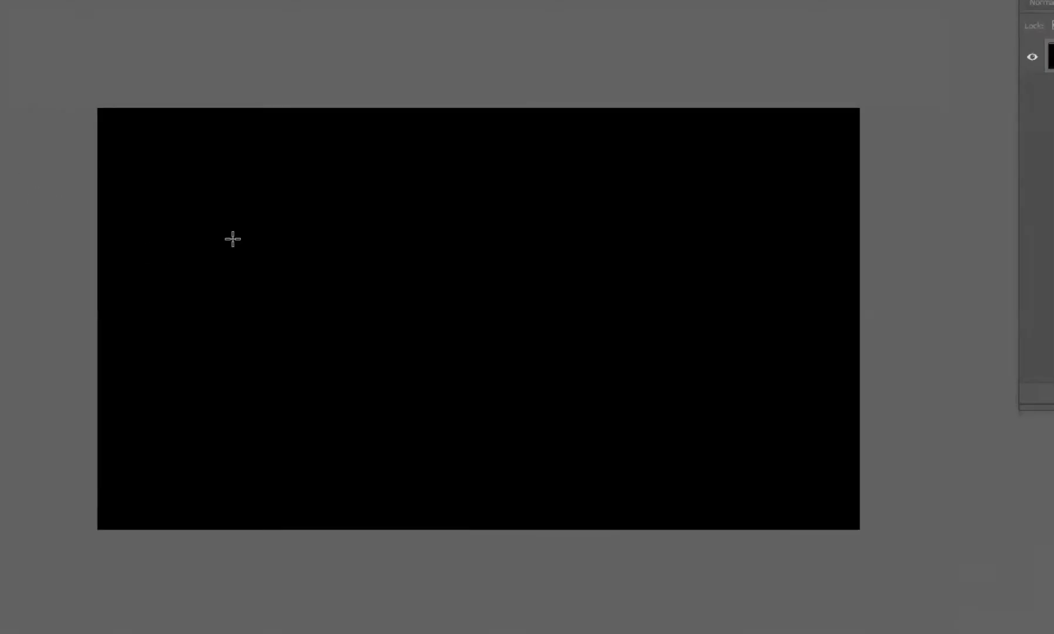
{"action": "key", "text": "ctrl+a"}
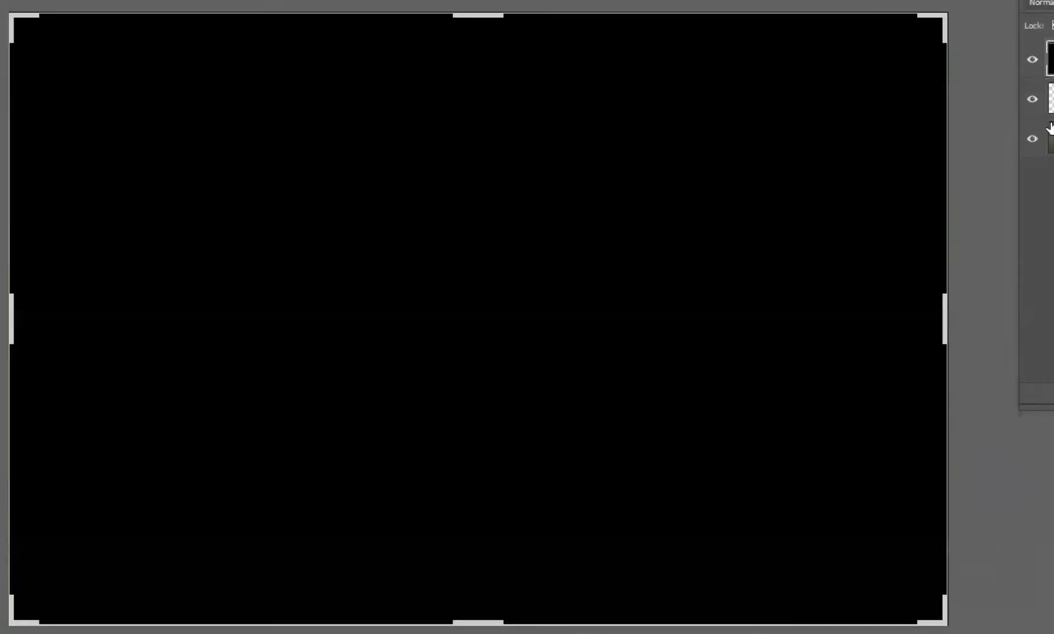
Step: Scale the pasted black rectangle down and place it vertically centred on the gradient, slightly right of the canvas centre
{"action": "key", "text": "ctrl+t"}
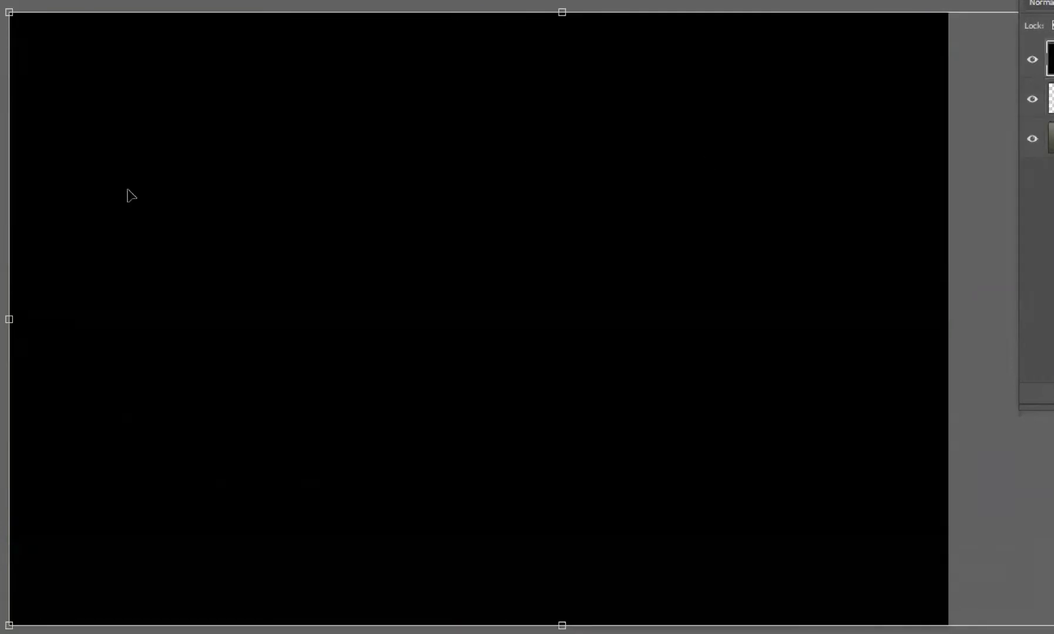
{"action": "left_click_drag", "start_coordinate": [7, 12], "coordinate": [392, 386]}
{"action": "left_click_drag", "start_coordinate": [571, 378], "coordinate": [381, 279]}
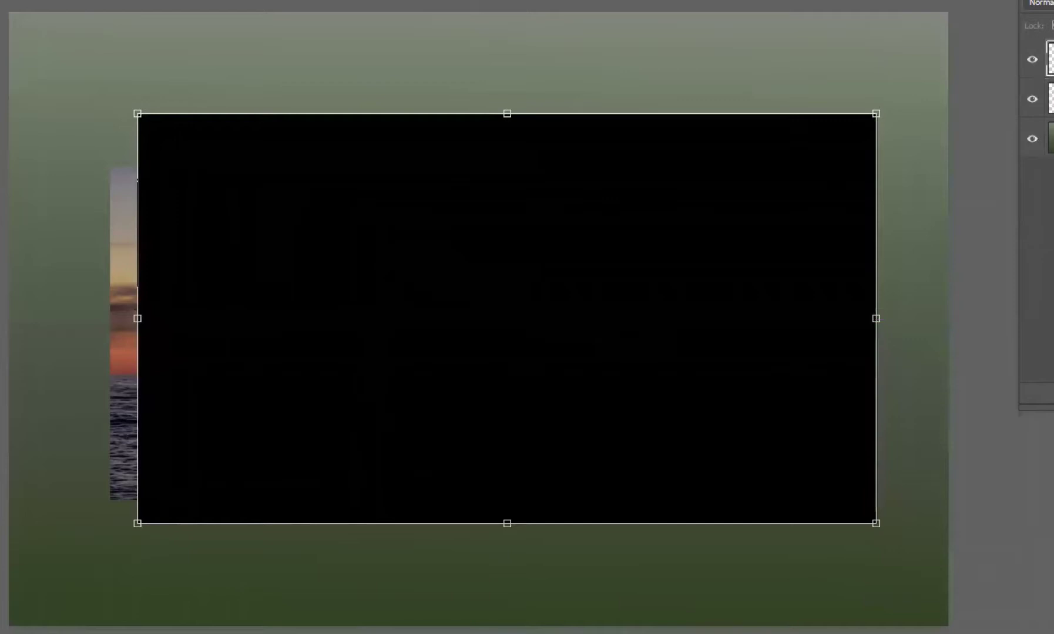
{"action": "key", "text": "Return"}
Step: Move the black rectangle's layer beneath the sunset composite and select the composite's layer
{"action": "left_click_drag", "start_coordinate": [1036, 59], "coordinate": [1031, 118]}
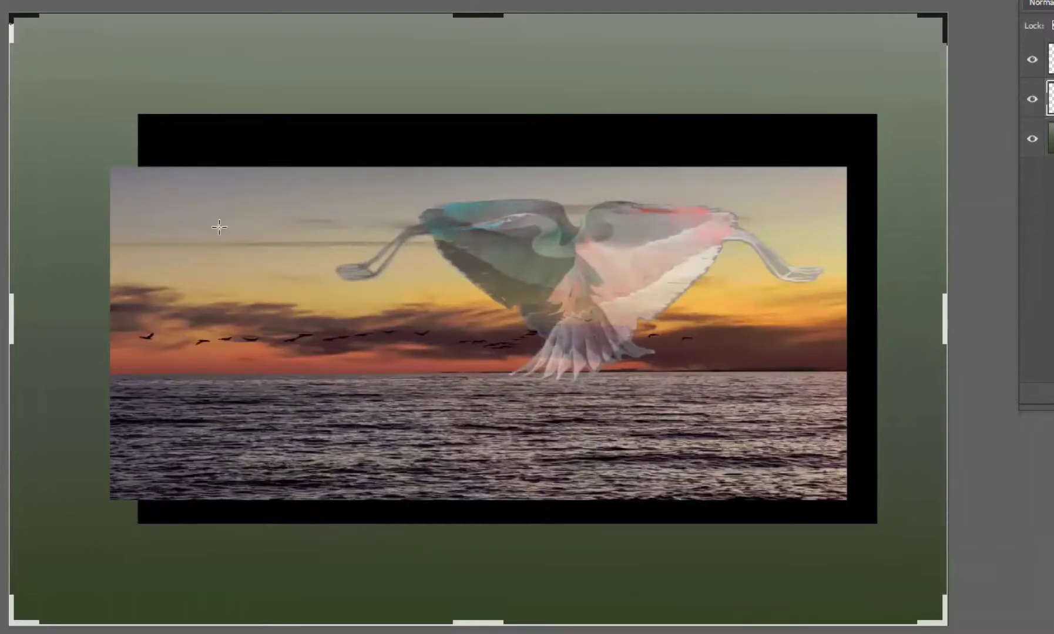
{"action": "key", "text": "alt+bracketright"}
{"action": "left_click_drag", "start_coordinate": [158, 185], "coordinate": [206, 182]}
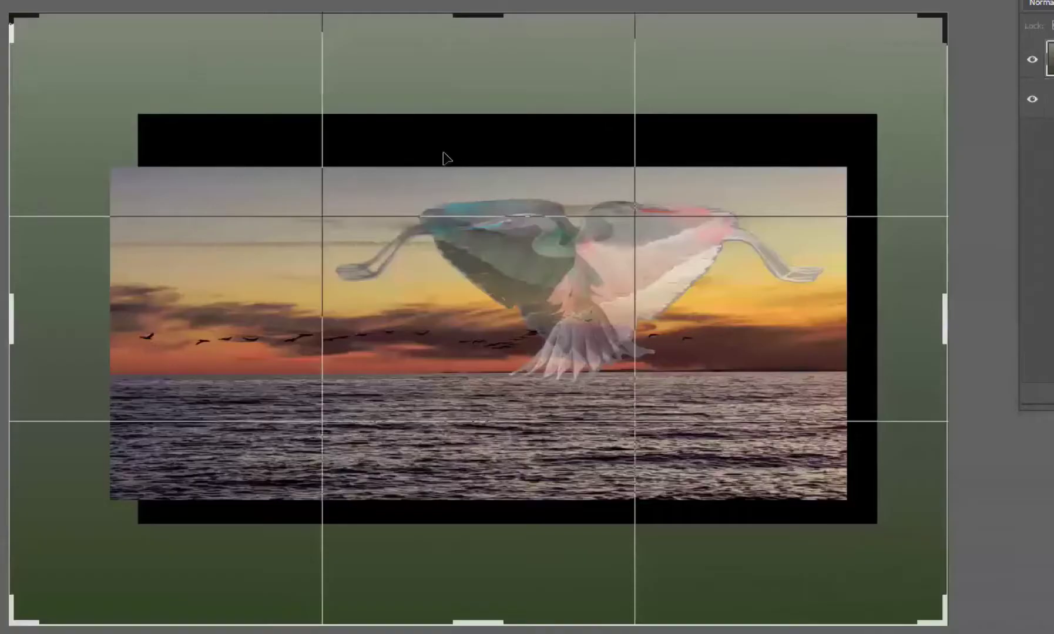
{"action": "left_click", "coordinate": [952, 23]}
{"action": "key", "text": "Return"}
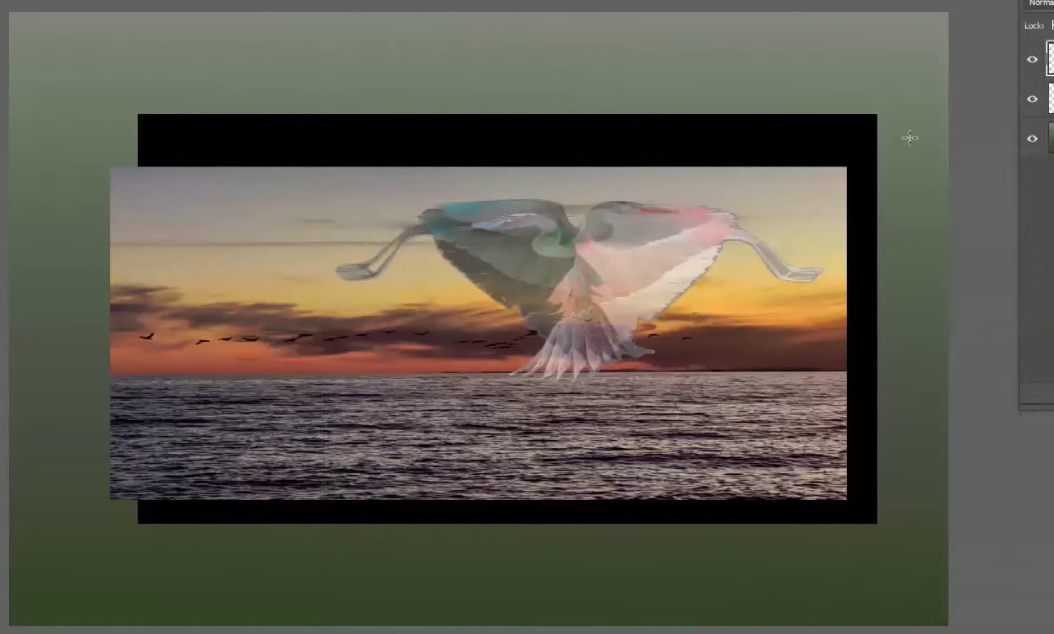
Step: Scale the sunset composite to about 1150 × 521 px and centre it on the black rectangle with narrow side margins
{"action": "key", "text": "ctrl+t"}
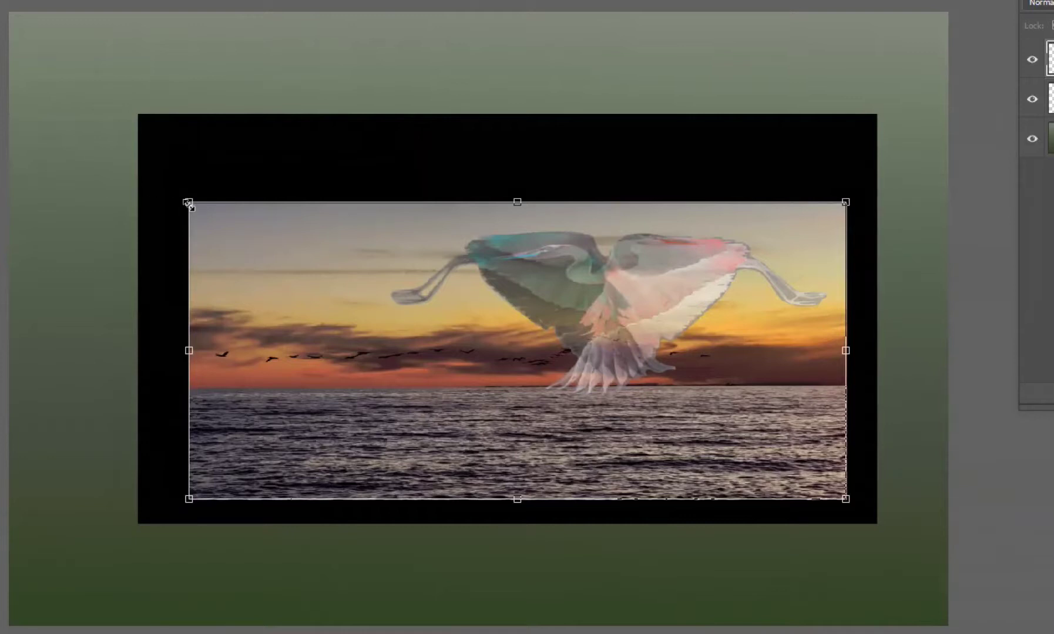
{"action": "left_click_drag", "start_coordinate": [188, 203], "coordinate": [164, 167]}
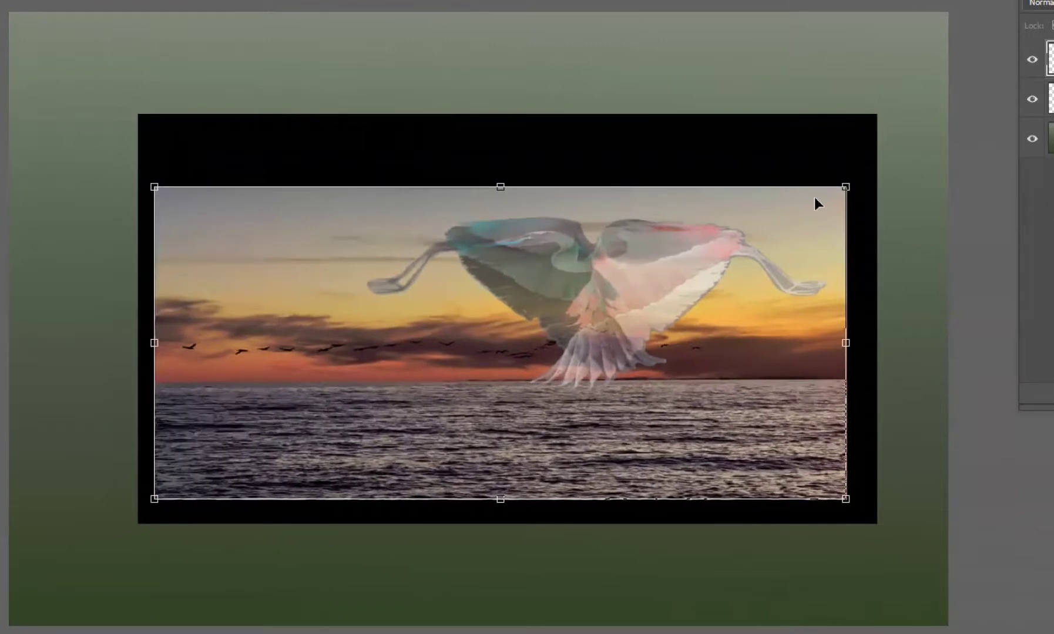
{"action": "left_click_drag", "start_coordinate": [849, 181], "coordinate": [858, 167]}
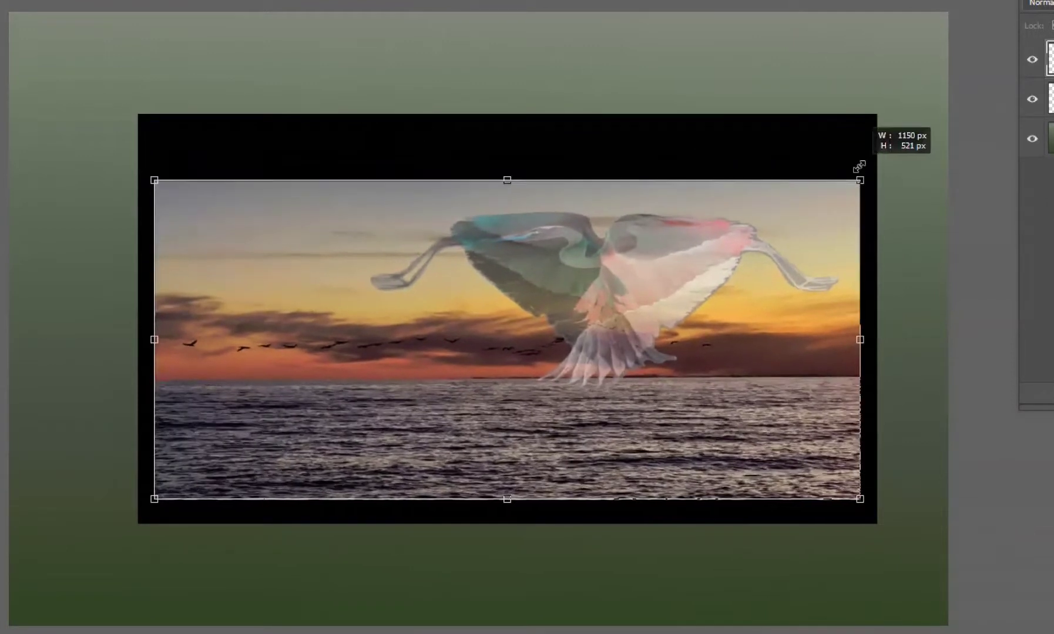
{"action": "left_click_drag", "start_coordinate": [561, 268], "coordinate": [558, 243]}
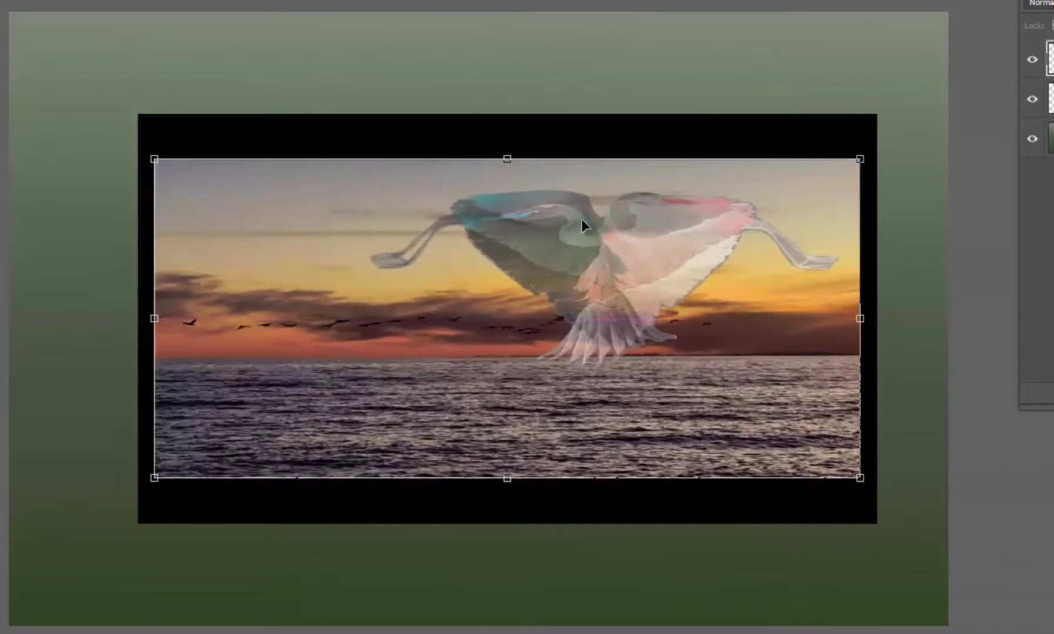
Step: Nudge the composite upward on the black mat, leaving a thin strip above it and a wide strip below
{"action": "key", "text": "Up"}
{"action": "key", "text": "Up"}
{"action": "key", "text": "Up"}
{"action": "key", "text": "Up"}
{"action": "key", "text": "Up"}
{"action": "key", "text": "Up"}
{"action": "key", "text": "Up"}
{"action": "key", "text": "Up"}
{"action": "key", "text": "Up"}
{"action": "key", "text": "Up"}
{"action": "key", "text": "Up"}
{"action": "key", "text": "Up"}
{"action": "key", "text": "Up"}
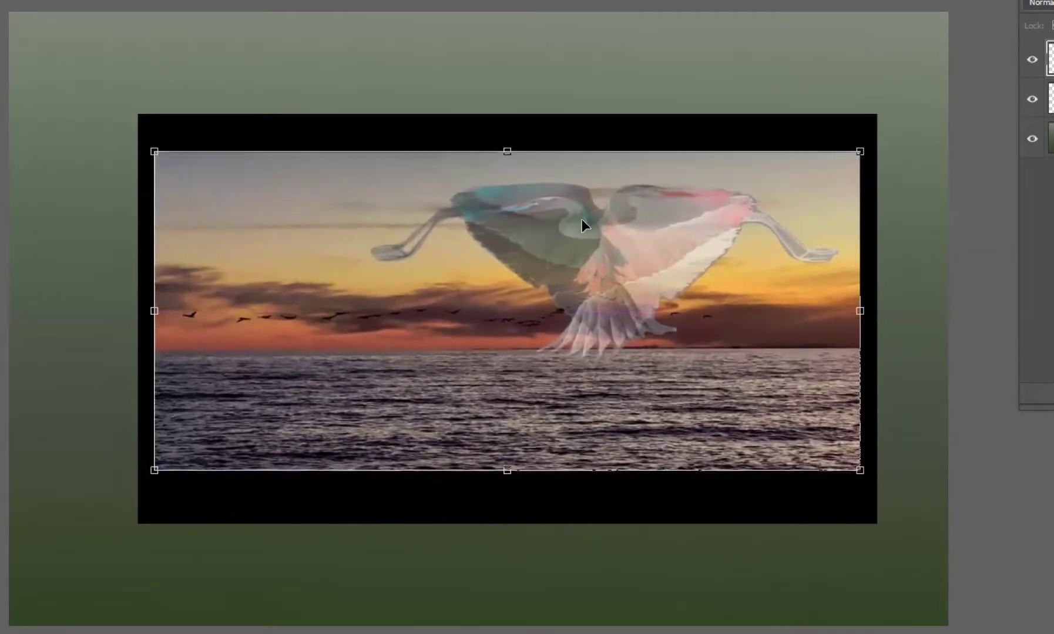
{"action": "key", "text": "Up"}
{"action": "key", "text": "Up"}
{"action": "key", "text": "Up"}
{"action": "key", "text": "Up"}
{"action": "key", "text": "Up"}
{"action": "key", "text": "Up"}
{"action": "key", "text": "Up"}
{"action": "key", "text": "Up"}
{"action": "key", "text": "Up"}
{"action": "key", "text": "Up"}
{"action": "key", "text": "Up"}
{"action": "key", "text": "Up"}
{"action": "key", "text": "Up"}
{"action": "key", "text": "Up"}
{"action": "key", "text": "Up"}
{"action": "key", "text": "Up"}
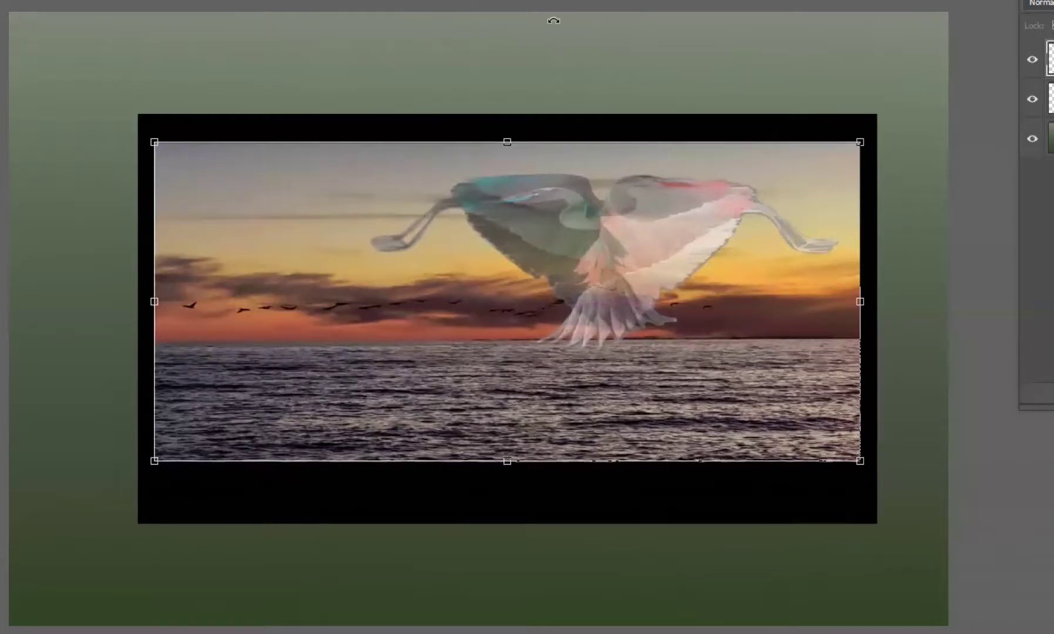
{"action": "key", "text": "Up"}
{"action": "key", "text": "Up"}
{"action": "key", "text": "Up"}
{"action": "key", "text": "Up"}
{"action": "key", "text": "Up"}
{"action": "key", "text": "Up"}
{"action": "key", "text": "Up"}
{"action": "key", "text": "Up"}
{"action": "key", "text": "Up"}
{"action": "key", "text": "Up"}
{"action": "key", "text": "Up"}
{"action": "key", "text": "Up"}
{"action": "key", "text": "Up"}
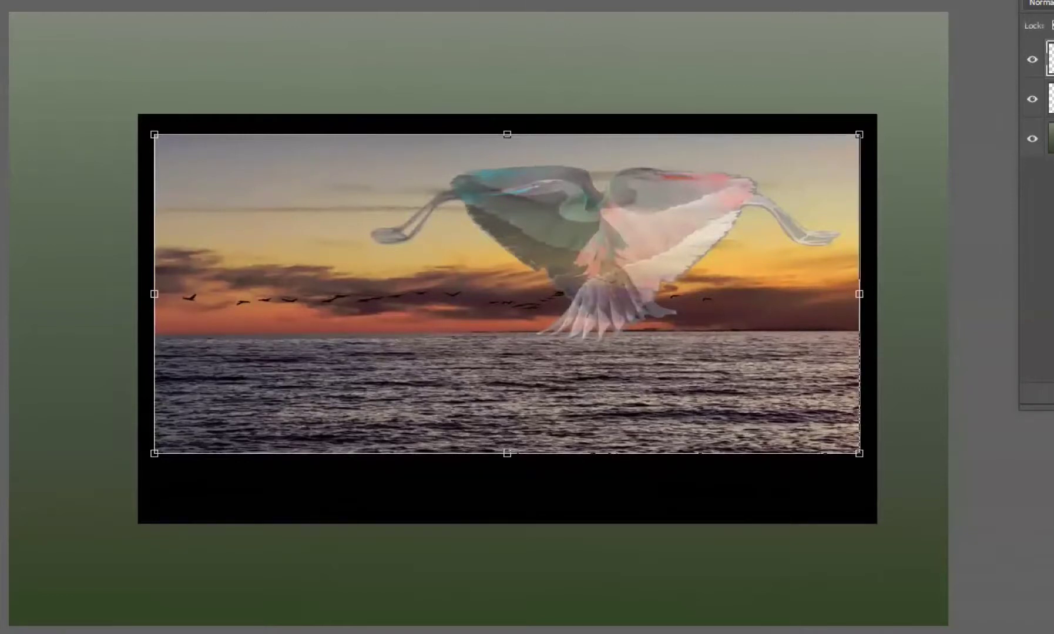
{"action": "key", "text": "Return"}
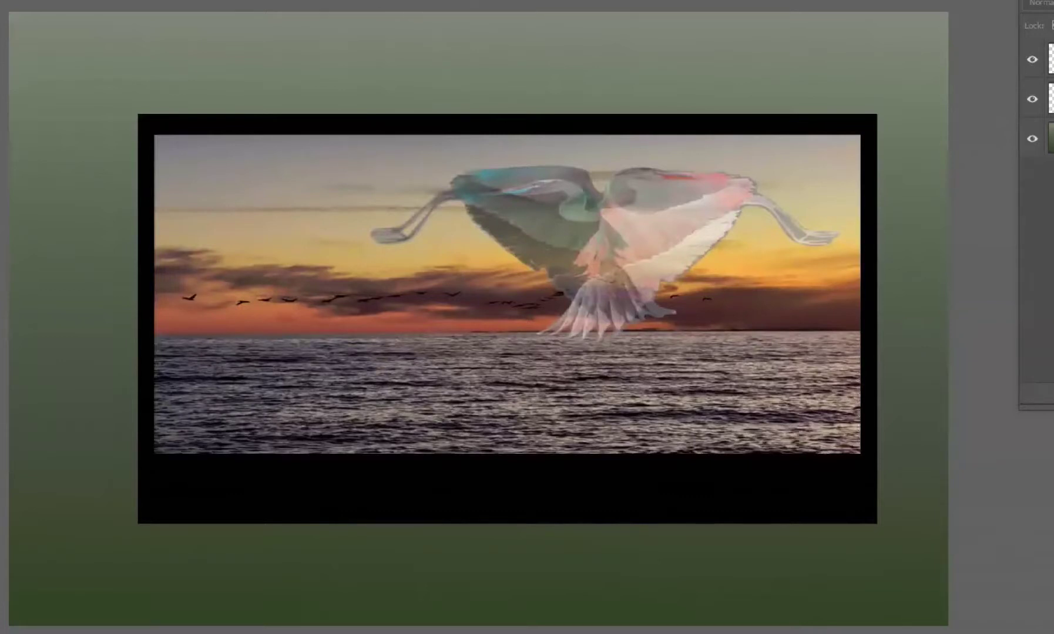
Step: Merge the sunset composite, black mat and gradient background into one layer and activate the Crop tool
{"action": "key", "text": "ctrl+e"}
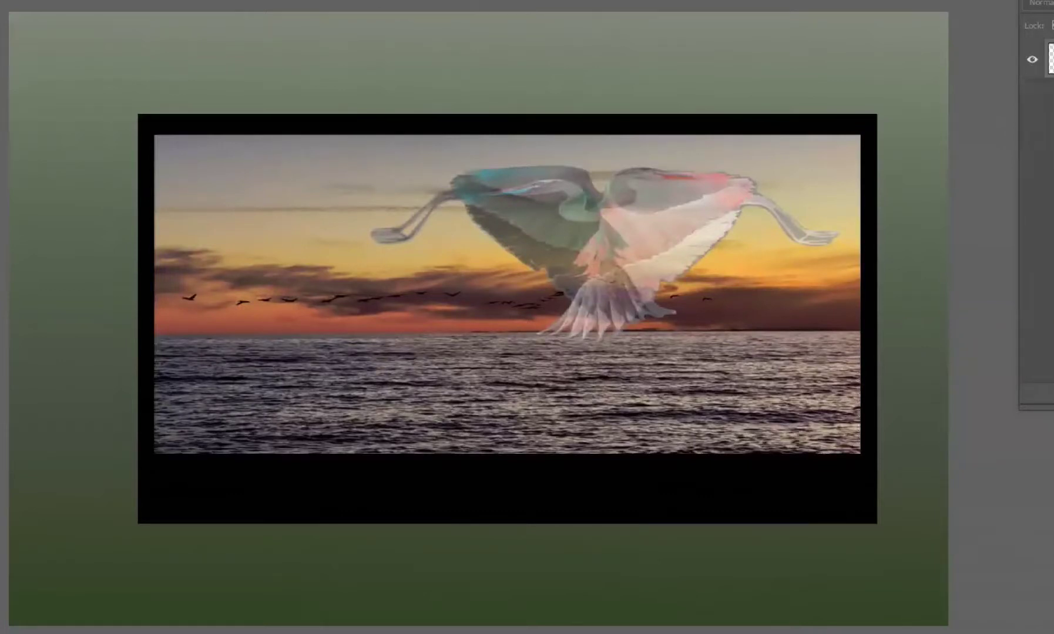
{"action": "key", "text": "c"}
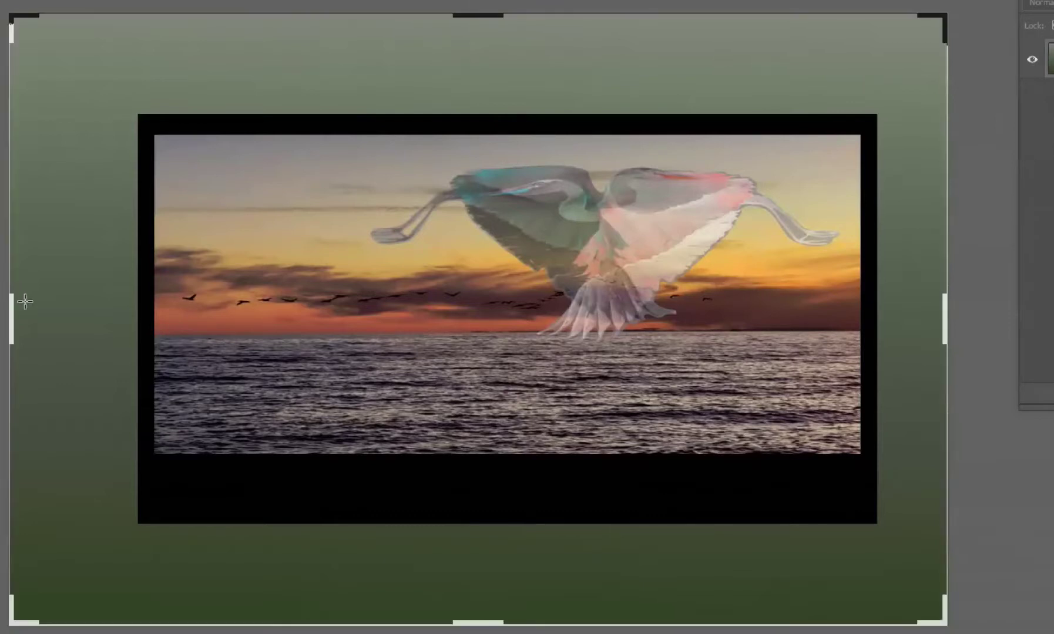
Step: Crop the canvas on all sides to leave narrower green gradient margins around the black mat
{"action": "left_click_drag", "start_coordinate": [28, 318], "coordinate": [39, 320]}
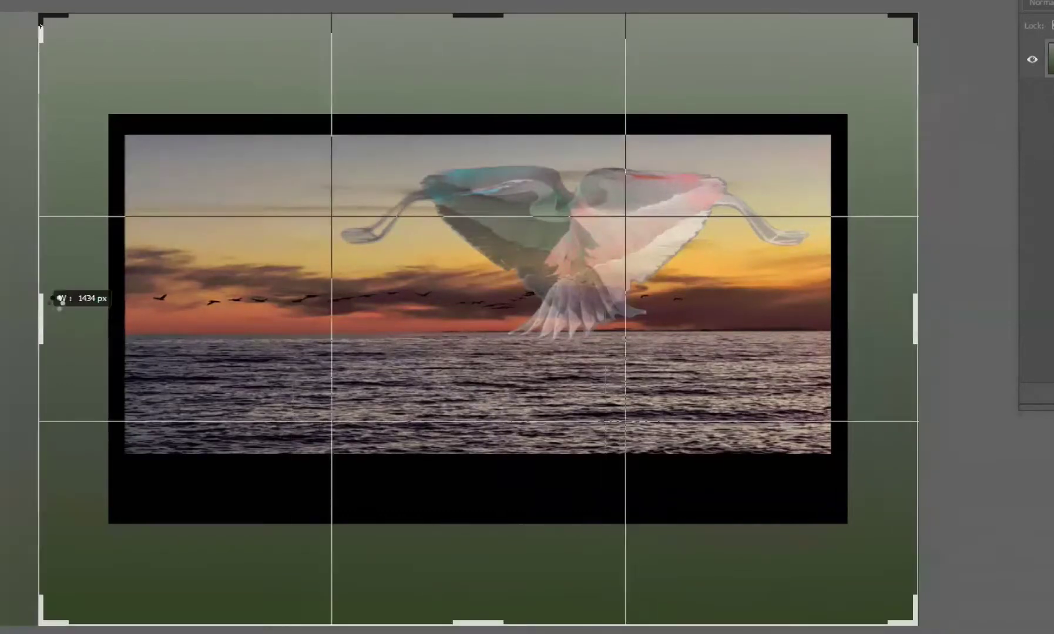
{"action": "left_click_drag", "start_coordinate": [470, 13], "coordinate": [464, 48]}
{"action": "mouse_move", "coordinate": [919, 324]}
{"action": "left_mouse_down"}
{"action": "mouse_move", "coordinate": [916, 311]}
{"action": "mouse_move", "coordinate": [921, 318]}
{"action": "mouse_move", "coordinate": [909, 317]}
{"action": "left_mouse_up"}
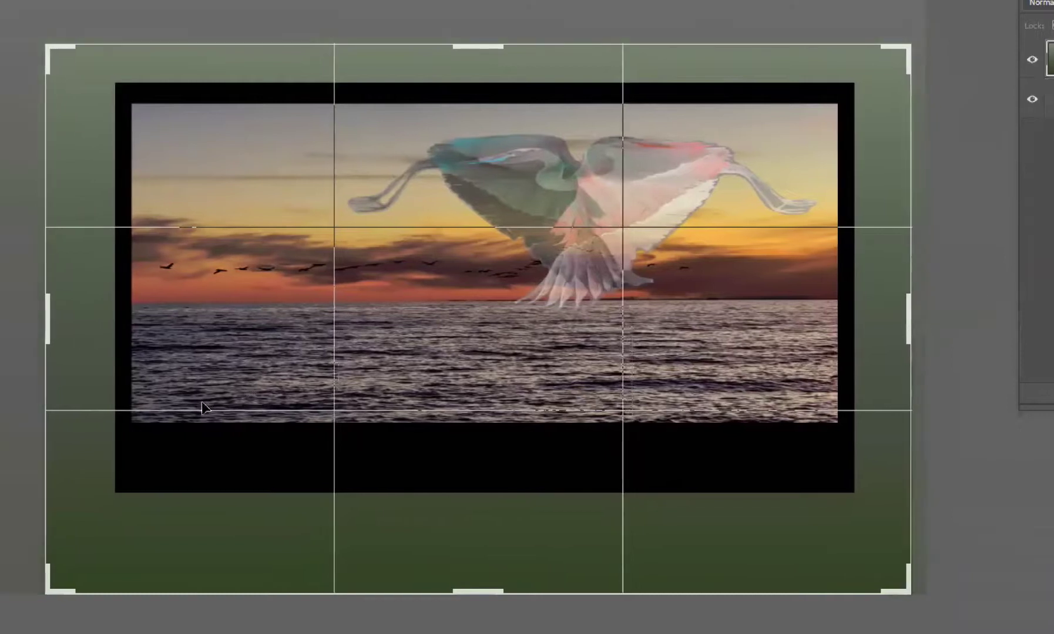
{"action": "left_click_drag", "start_coordinate": [47, 315], "coordinate": [60, 314]}
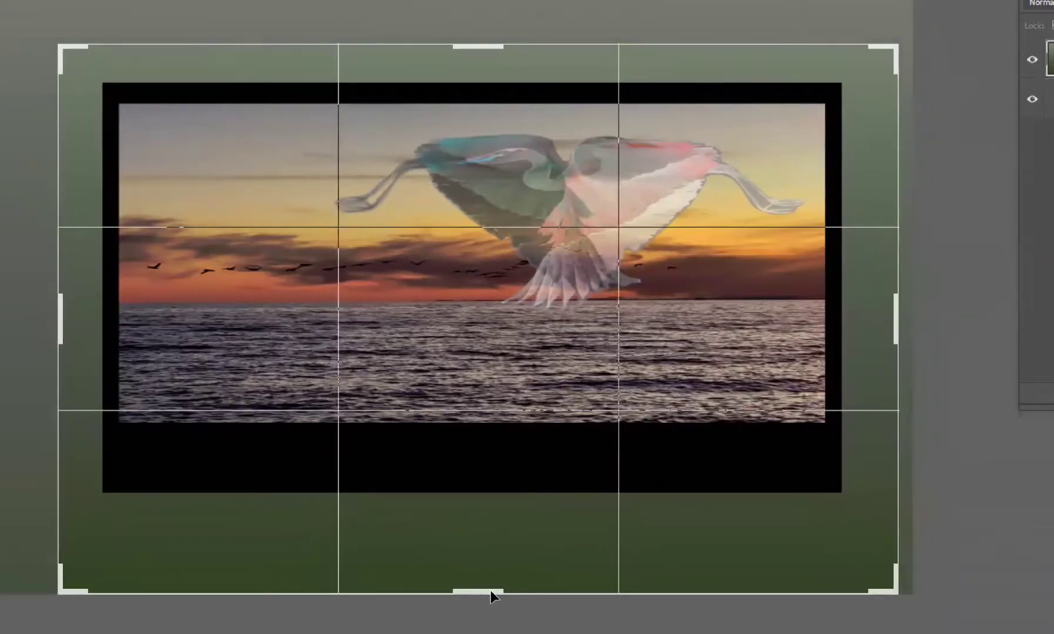
{"action": "left_click_drag", "start_coordinate": [490, 590], "coordinate": [493, 589]}
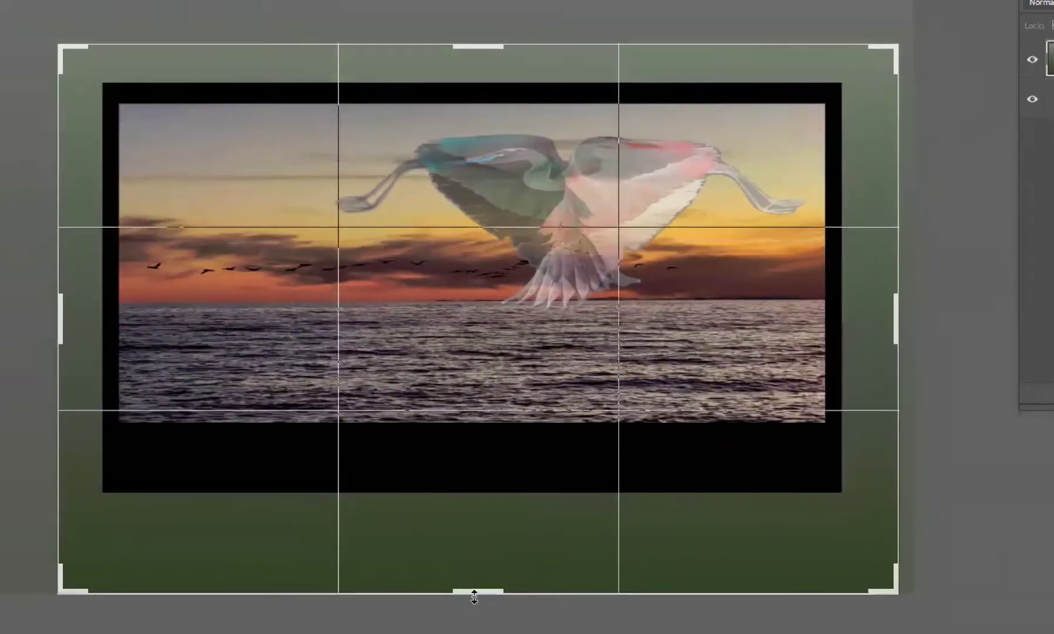
{"action": "mouse_move", "coordinate": [476, 590]}
{"action": "left_mouse_down"}
{"action": "mouse_move", "coordinate": [482, 570]}
{"action": "mouse_move", "coordinate": [480, 582]}
{"action": "left_mouse_up"}
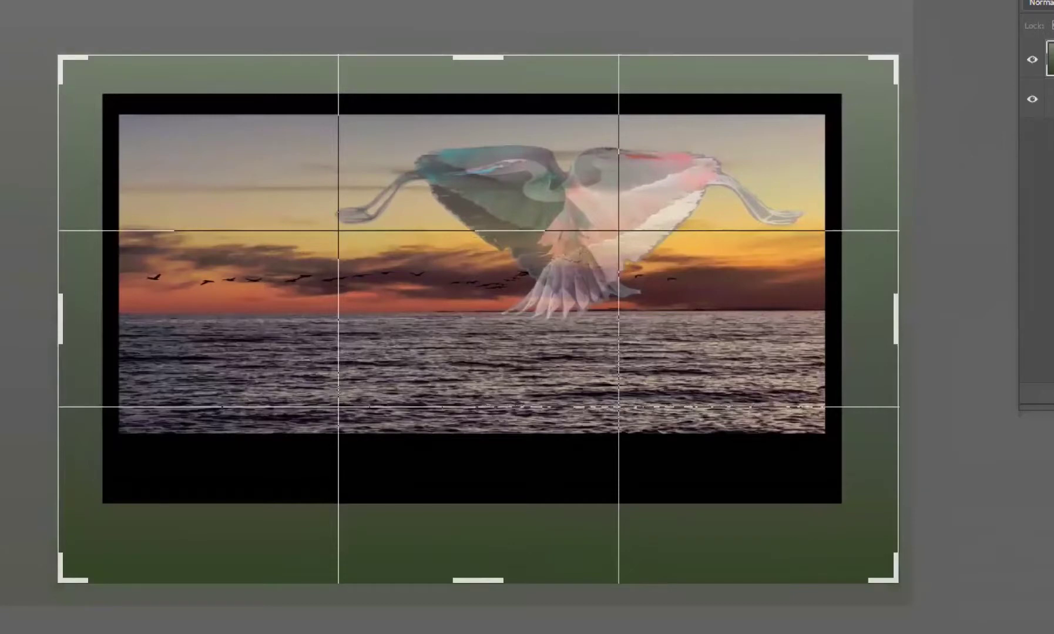
{"action": "key", "text": "Return"}
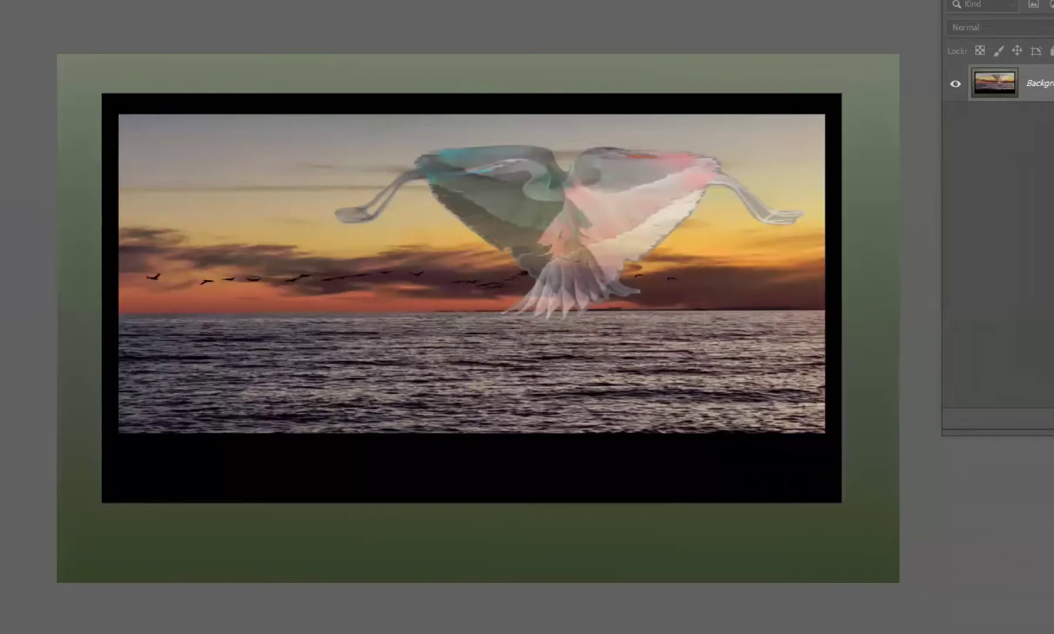
Step: Paste the handwritten signature, scale it down to a small mark and place it just beneath the black mat's lower-right corner
{"action": "key", "text": "ctrl+o"}
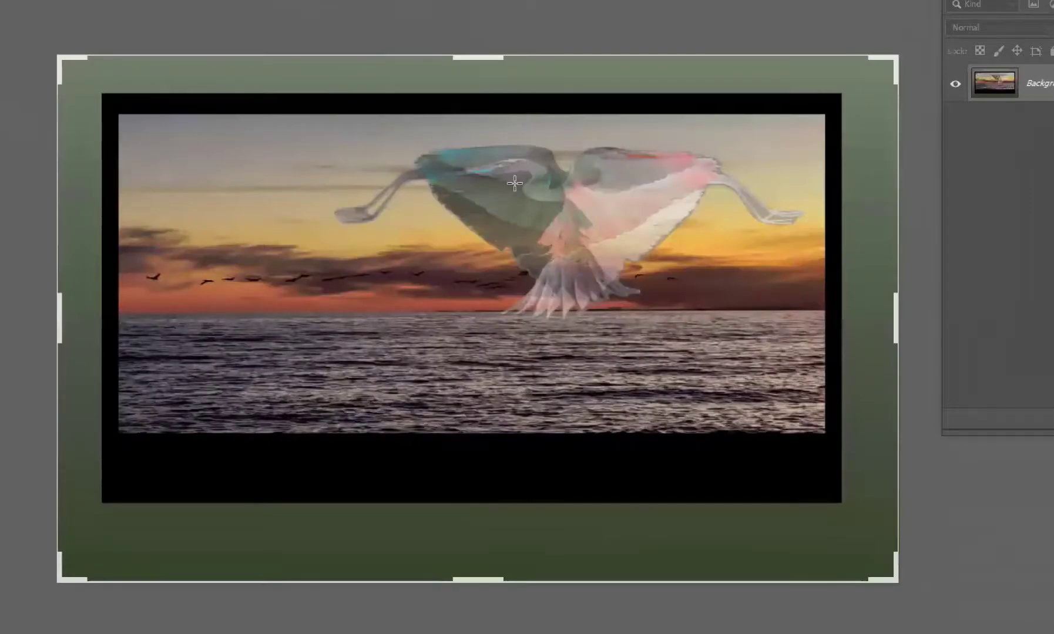
{"action": "key", "text": "ctrl+v"}
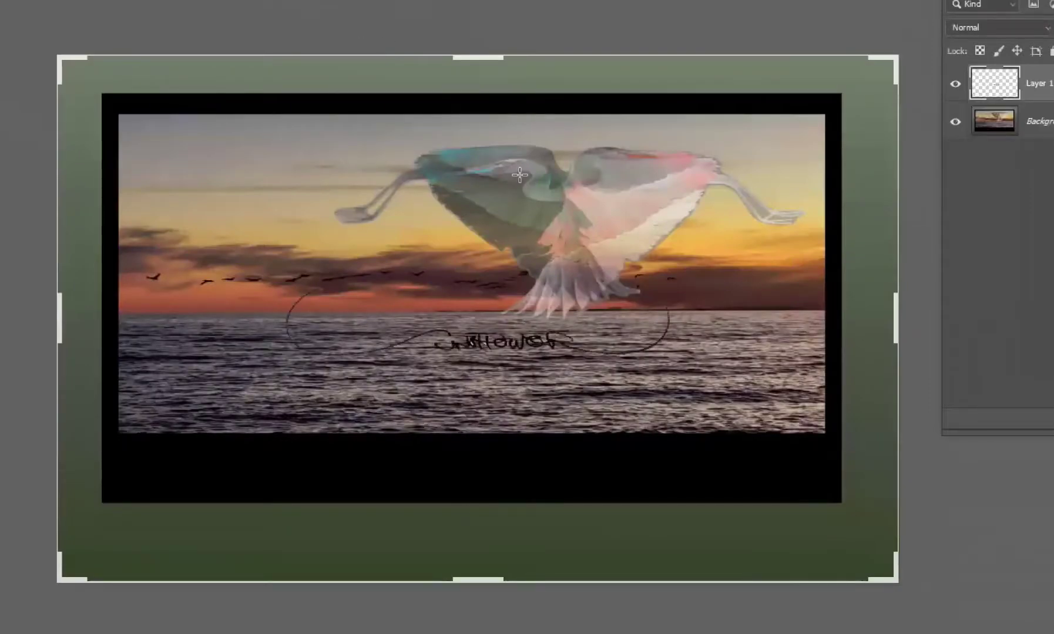
{"action": "key", "text": "ctrl+t"}
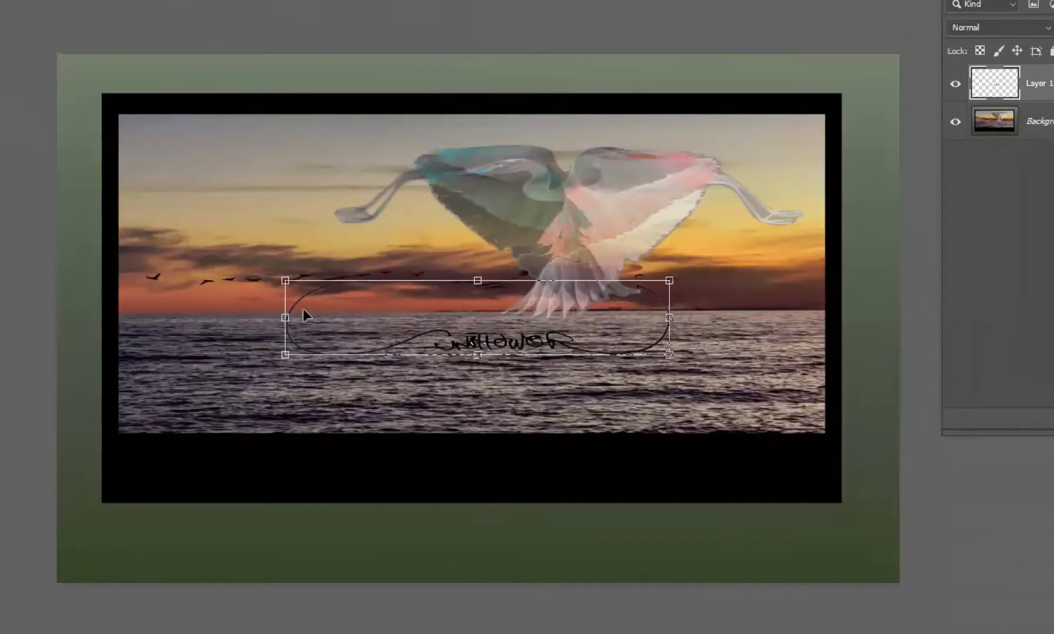
{"action": "left_click_drag", "start_coordinate": [285, 280], "coordinate": [310, 283]}
{"action": "mouse_move", "coordinate": [446, 305]}
{"action": "left_mouse_down"}
{"action": "mouse_move", "coordinate": [571, 584]}
{"action": "mouse_move", "coordinate": [685, 594]}
{"action": "left_mouse_up"}
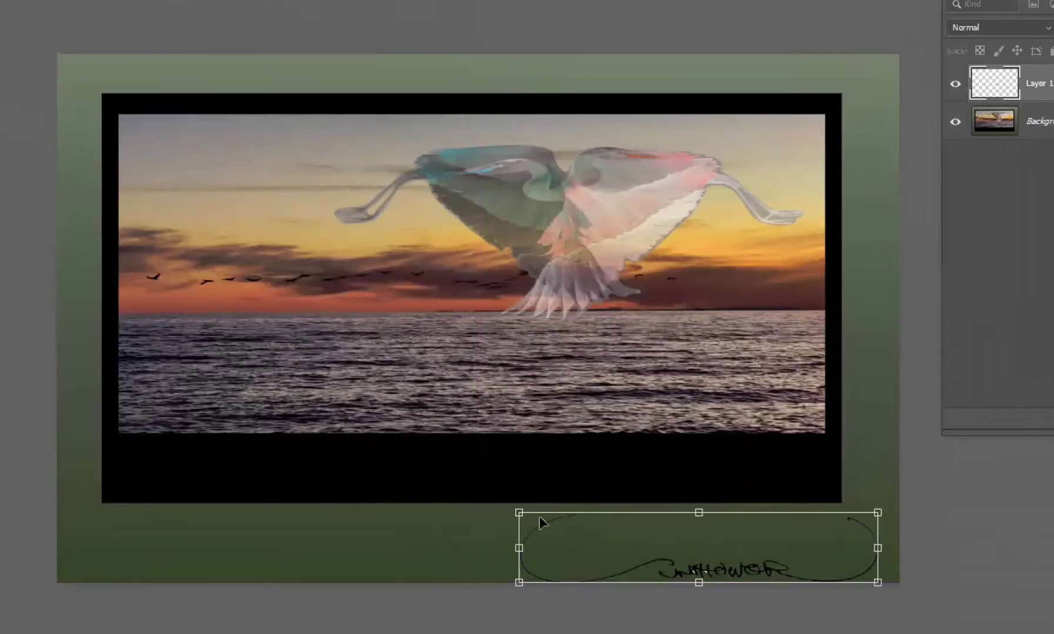
{"action": "mouse_move", "coordinate": [523, 515]}
{"action": "left_mouse_down"}
{"action": "mouse_move", "coordinate": [553, 530]}
{"action": "mouse_move", "coordinate": [742, 554]}
{"action": "left_mouse_up"}
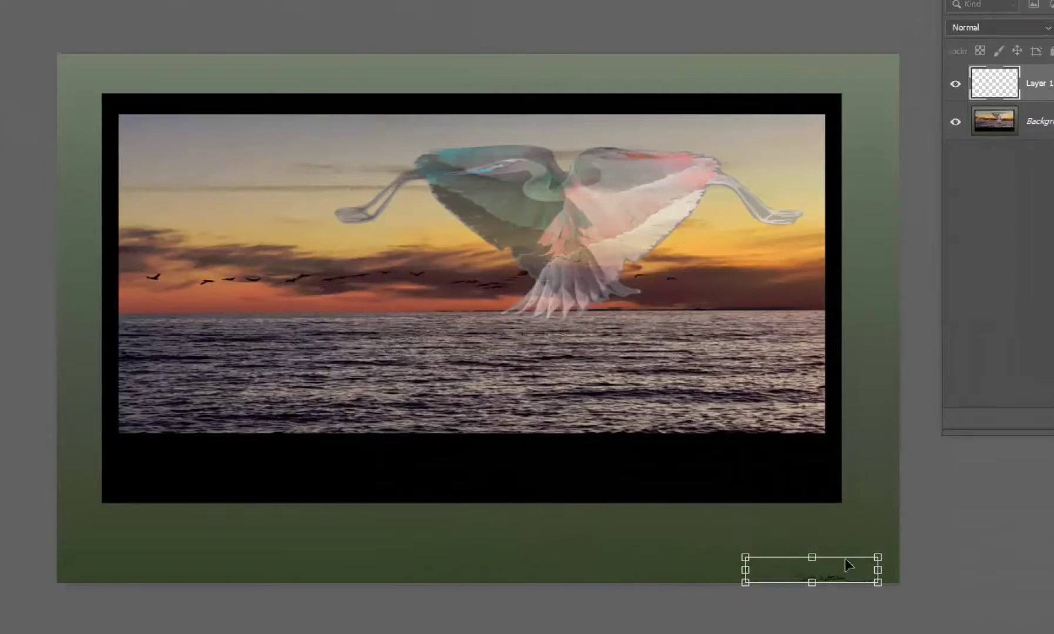
{"action": "left_click_drag", "start_coordinate": [852, 565], "coordinate": [817, 515]}
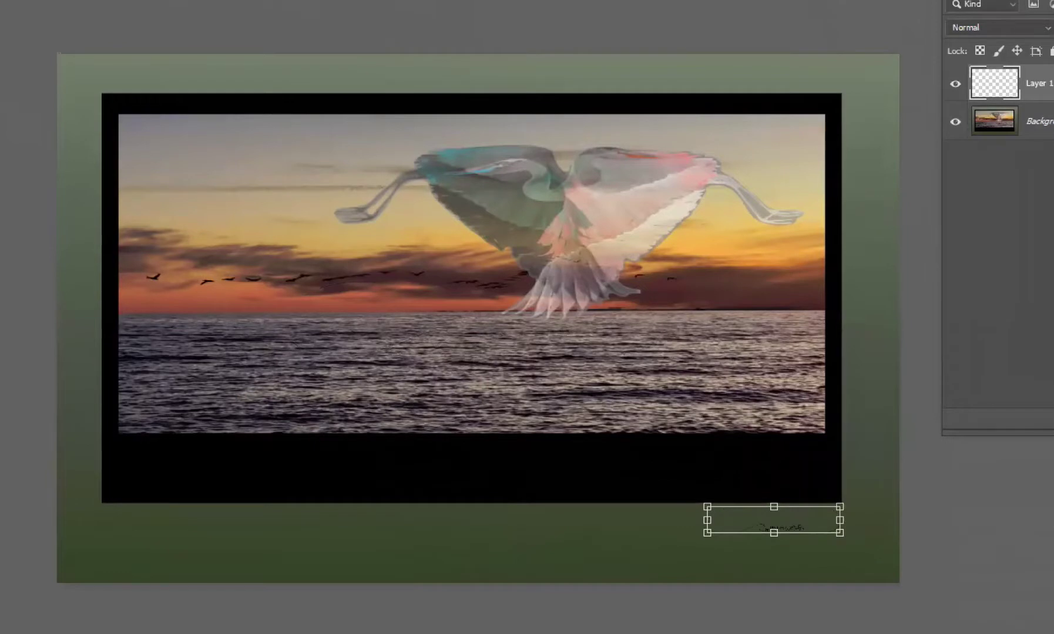
{"action": "key", "text": "Return"}
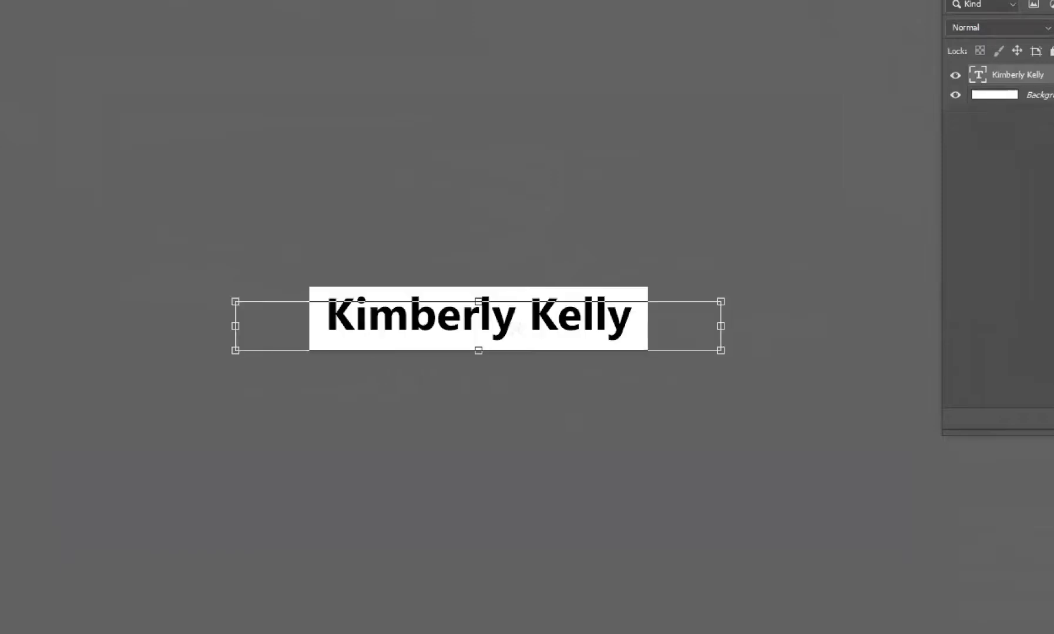
Step: Erase the white background layer behind the name text in the separate name document to make it transparent
{"action": "left_click", "coordinate": [727, 220]}
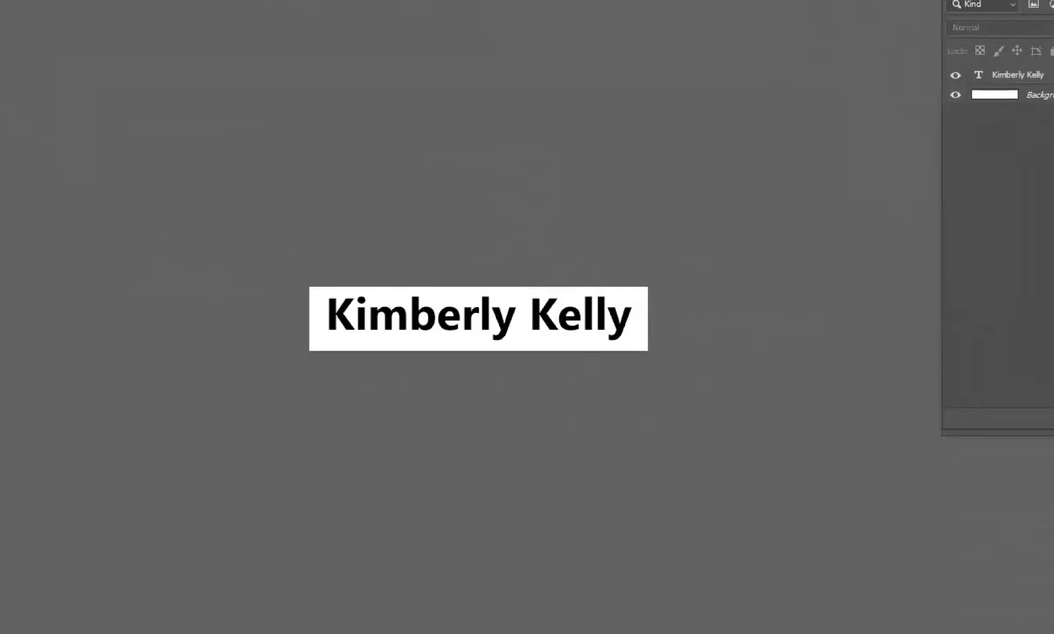
{"action": "key", "text": "ctrl+plus"}
{"action": "key", "text": "ctrl+plus"}
{"action": "key", "text": "ctrl+plus"}
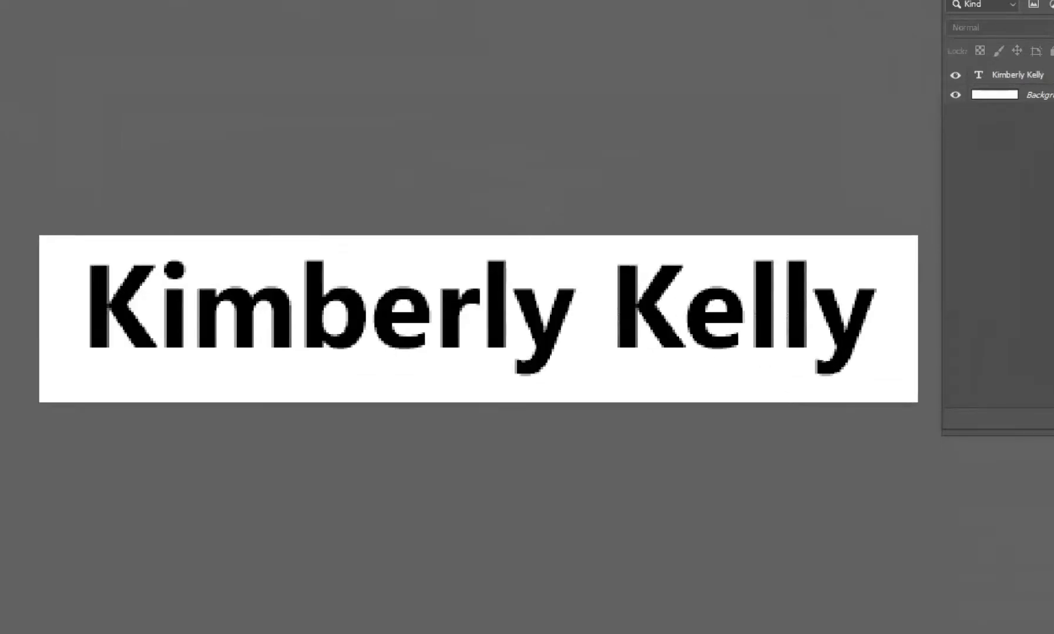
{"action": "key", "text": "ctrl+minus"}
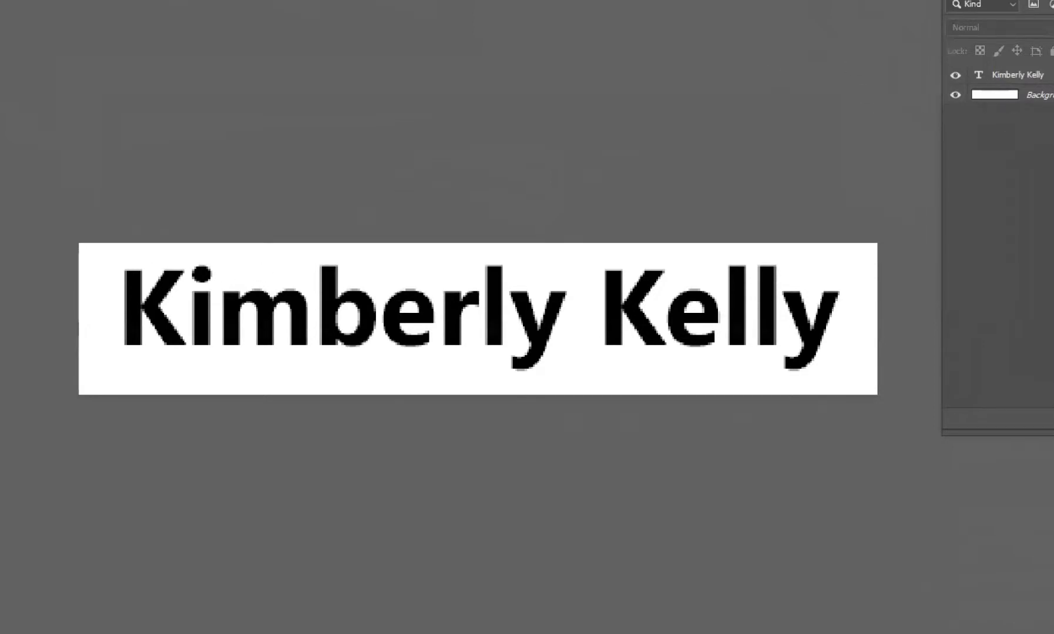
{"action": "left_click", "coordinate": [994, 94]}
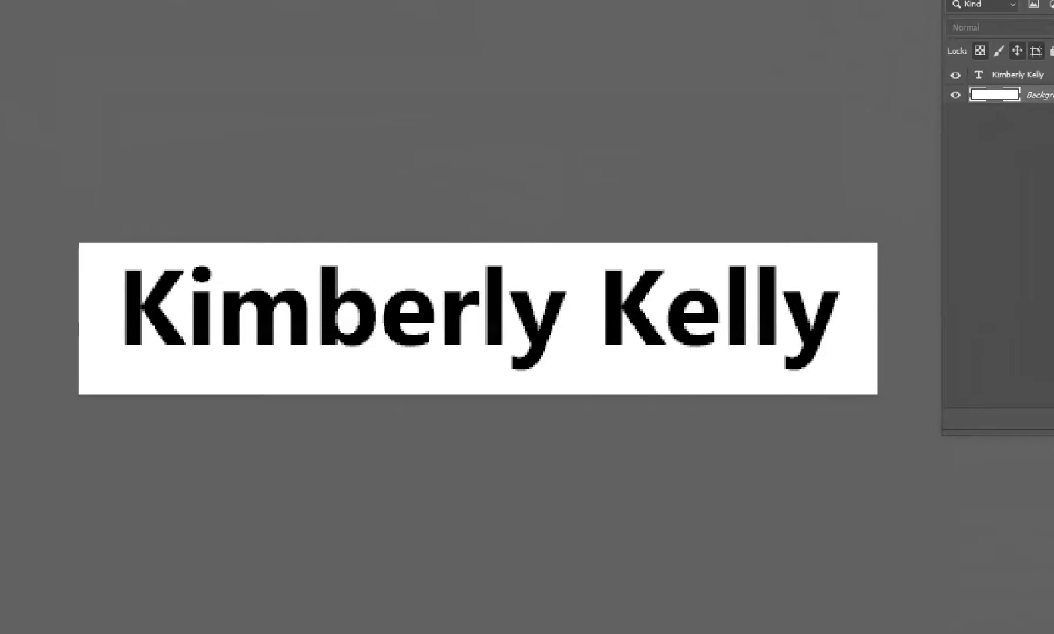
{"action": "left_click", "coordinate": [441, 269]}
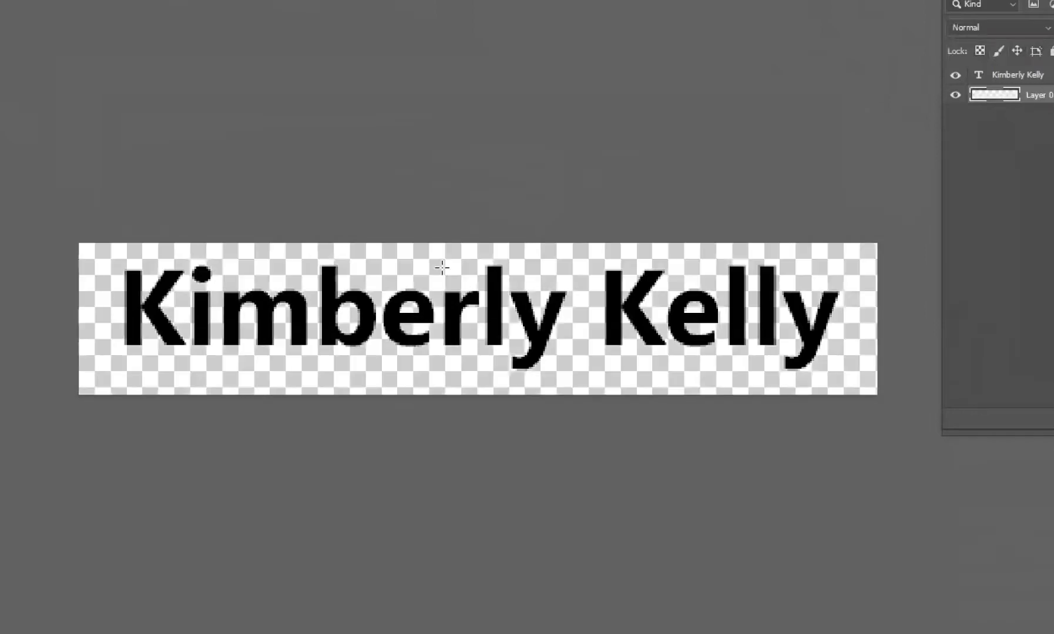
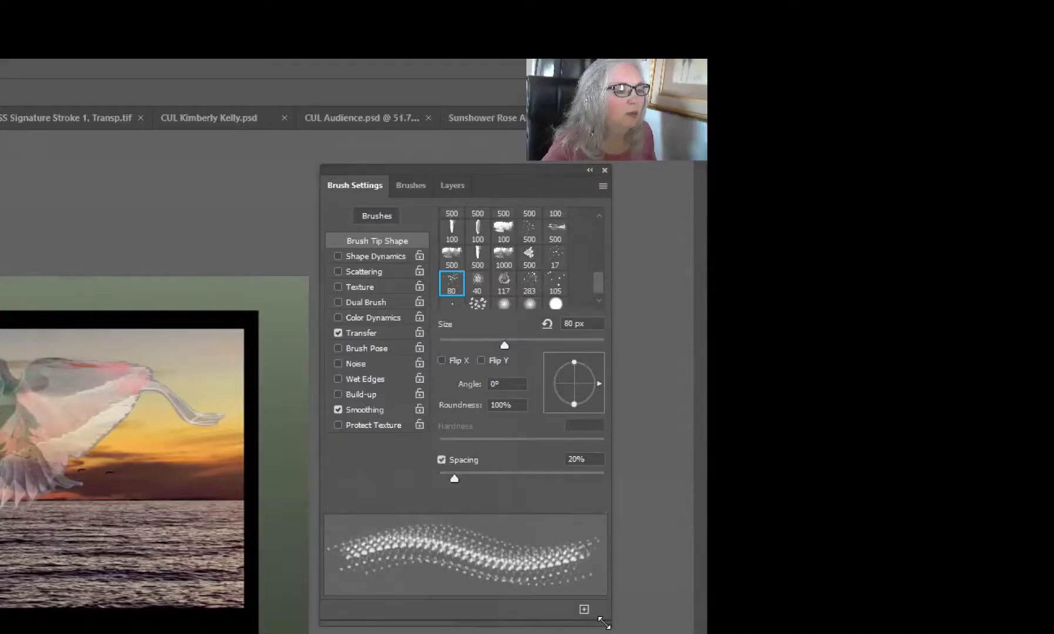
Step: Enlarge the Brush Settings panel and set the 80 px splatter tip's spacing to 57% and angle to -59°
{"action": "left_click_drag", "start_coordinate": [604, 619], "coordinate": [667, 633]}
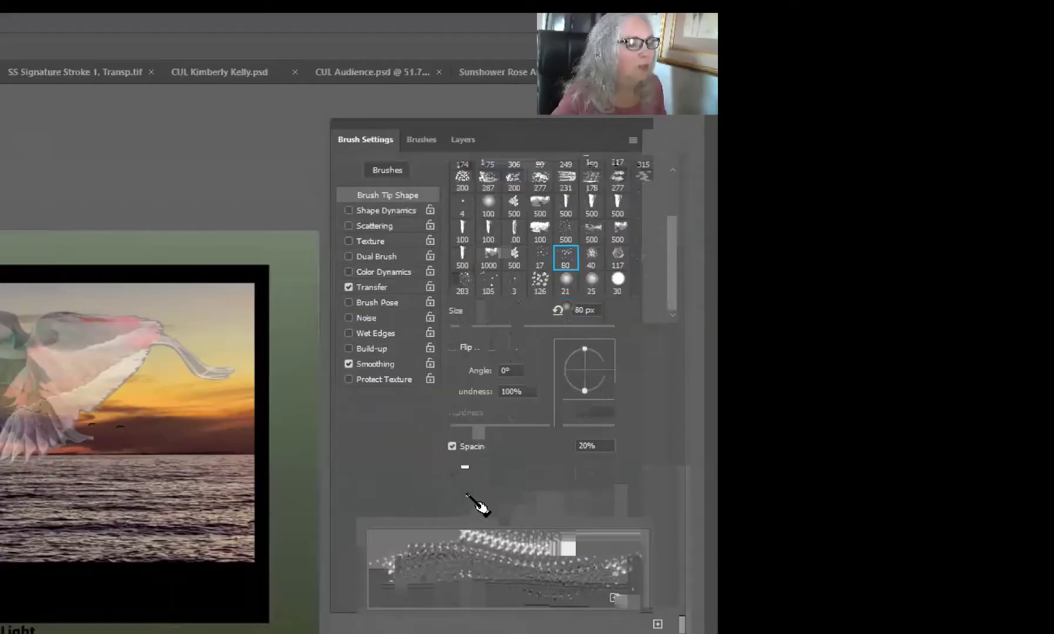
{"action": "mouse_move", "coordinate": [468, 492]}
{"action": "left_mouse_down"}
{"action": "mouse_move", "coordinate": [492, 494]}
{"action": "mouse_move", "coordinate": [456, 494]}
{"action": "mouse_move", "coordinate": [495, 494]}
{"action": "left_mouse_up"}
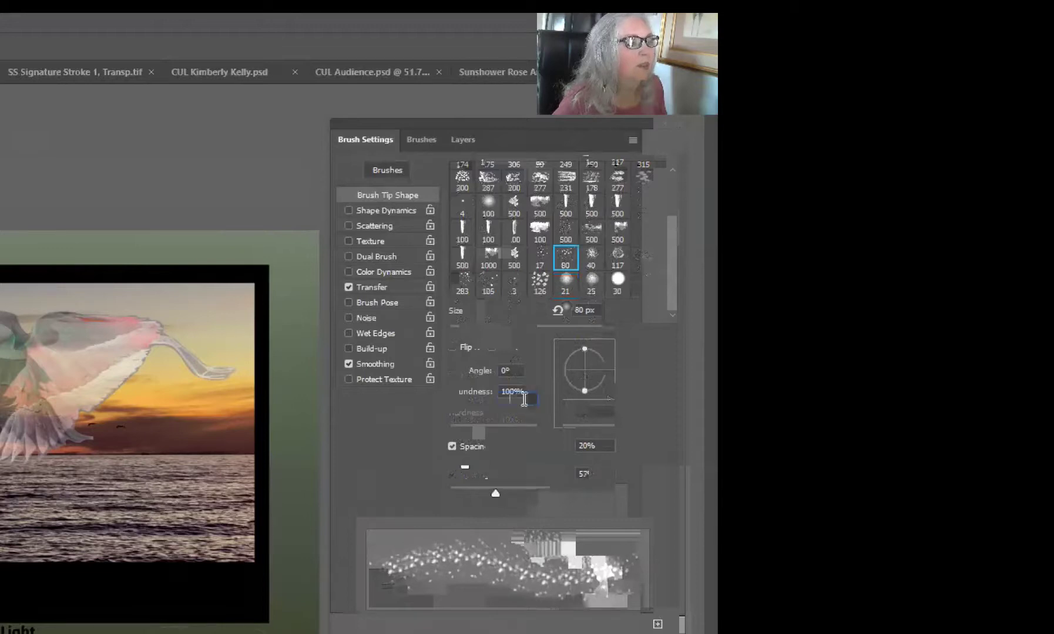
{"action": "type", "text": "0"}
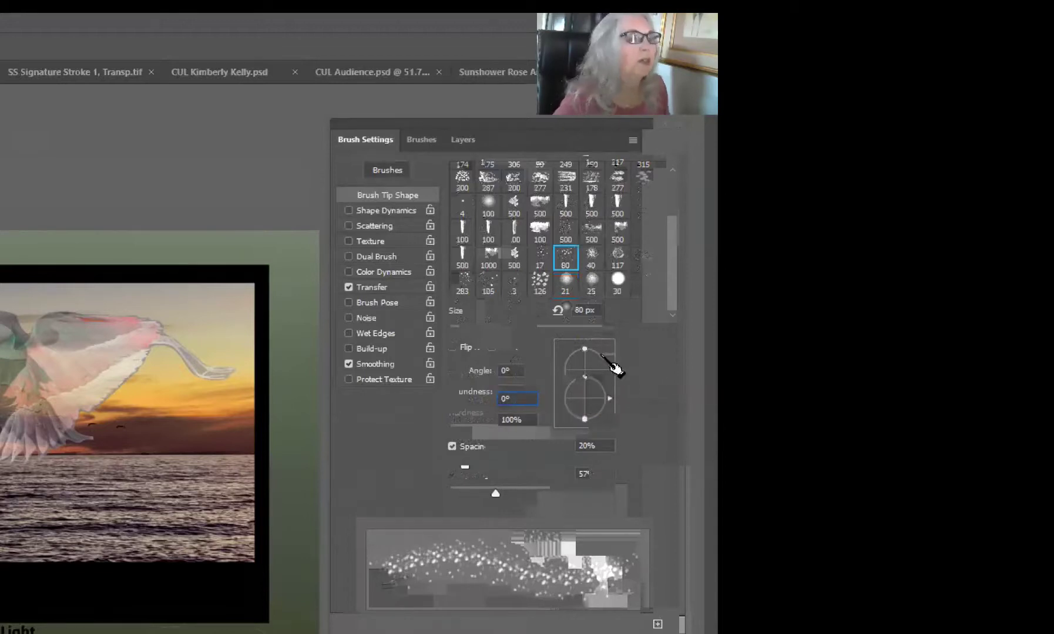
{"action": "mouse_move", "coordinate": [605, 388]}
{"action": "left_mouse_down"}
{"action": "mouse_move", "coordinate": [596, 384]}
{"action": "mouse_move", "coordinate": [604, 392]}
{"action": "left_mouse_up"}
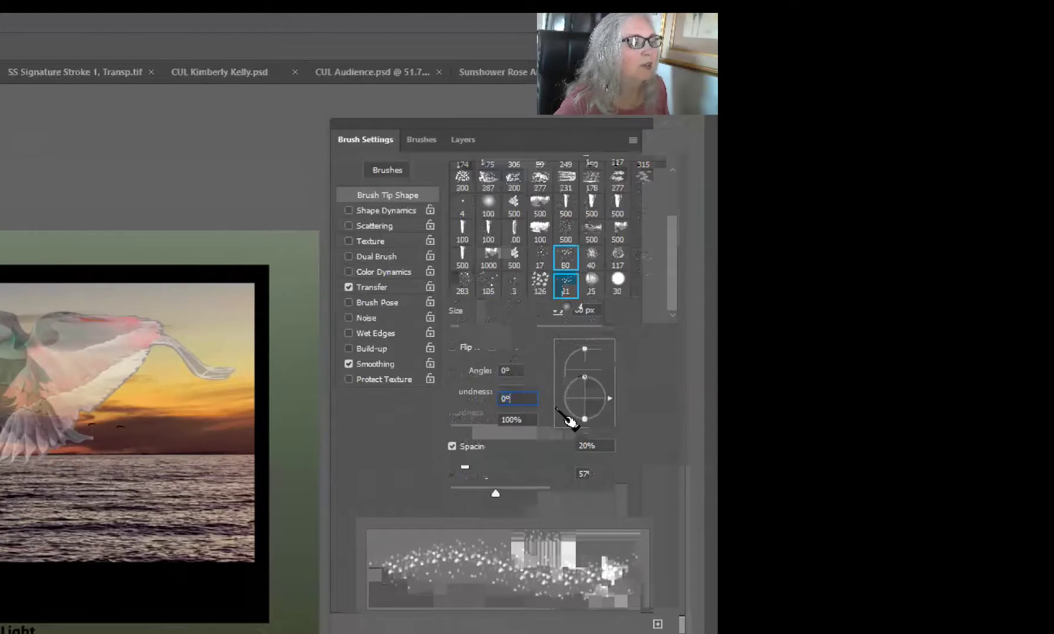
{"action": "mouse_move", "coordinate": [609, 399]}
{"action": "left_mouse_down"}
{"action": "mouse_move", "coordinate": [605, 423]}
{"action": "mouse_move", "coordinate": [579, 448]}
{"action": "mouse_move", "coordinate": [616, 421]}
{"action": "mouse_move", "coordinate": [635, 370]}
{"action": "mouse_move", "coordinate": [646, 395]}
{"action": "mouse_move", "coordinate": [638, 492]}
{"action": "left_mouse_up"}
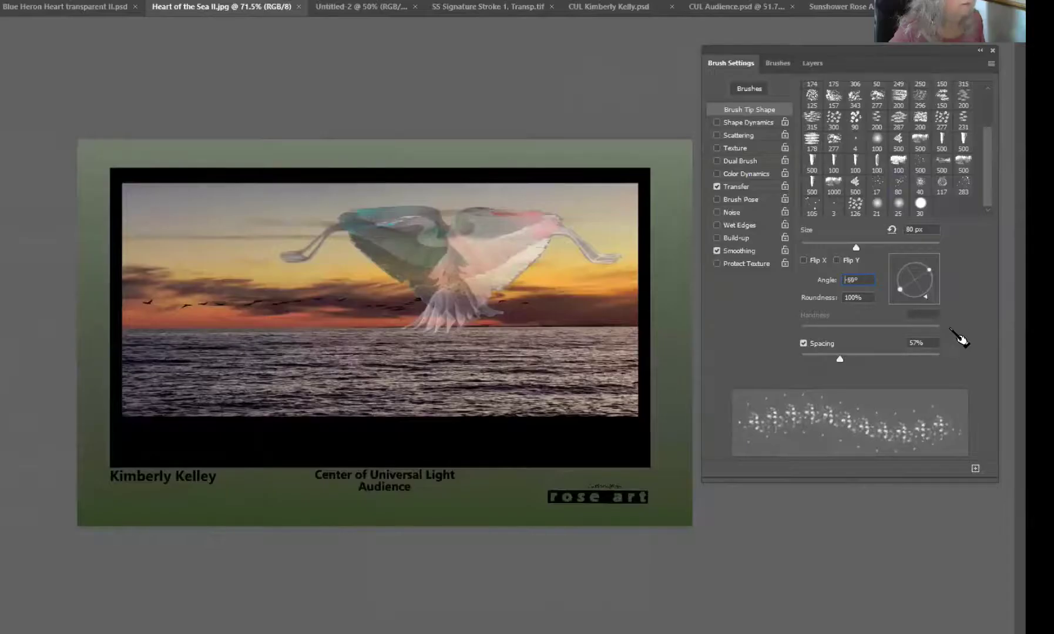
Step: Test the splatter brush with a diagonal stroke across the picture and set its tip angle to 22°
{"action": "left_click_drag", "start_coordinate": [958, 340], "coordinate": [963, 351]}
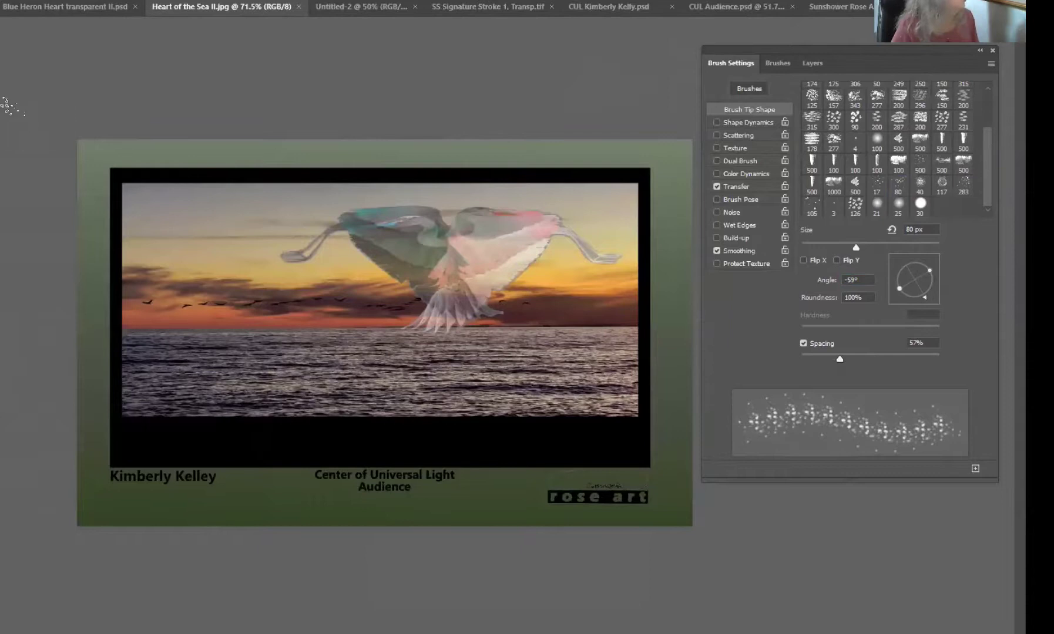
{"action": "mouse_move", "coordinate": [92, 232]}
{"action": "left_mouse_down"}
{"action": "mouse_move", "coordinate": [197, 261]}
{"action": "mouse_move", "coordinate": [492, 406]}
{"action": "left_mouse_up"}
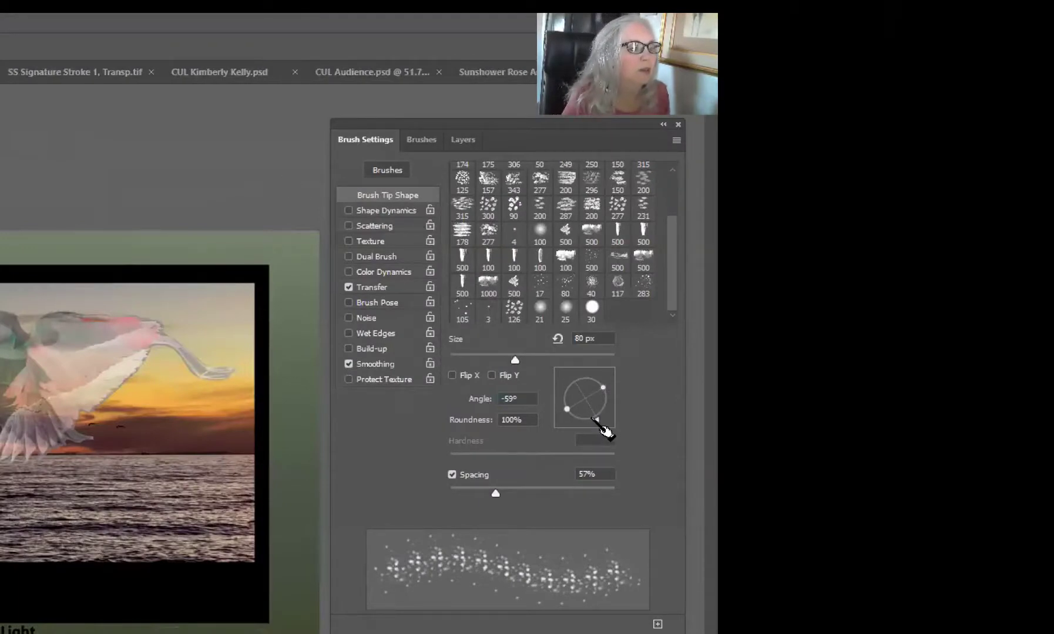
{"action": "mouse_move", "coordinate": [597, 419]}
{"action": "left_mouse_down"}
{"action": "mouse_move", "coordinate": [612, 389]}
{"action": "mouse_move", "coordinate": [623, 401]}
{"action": "left_mouse_up"}
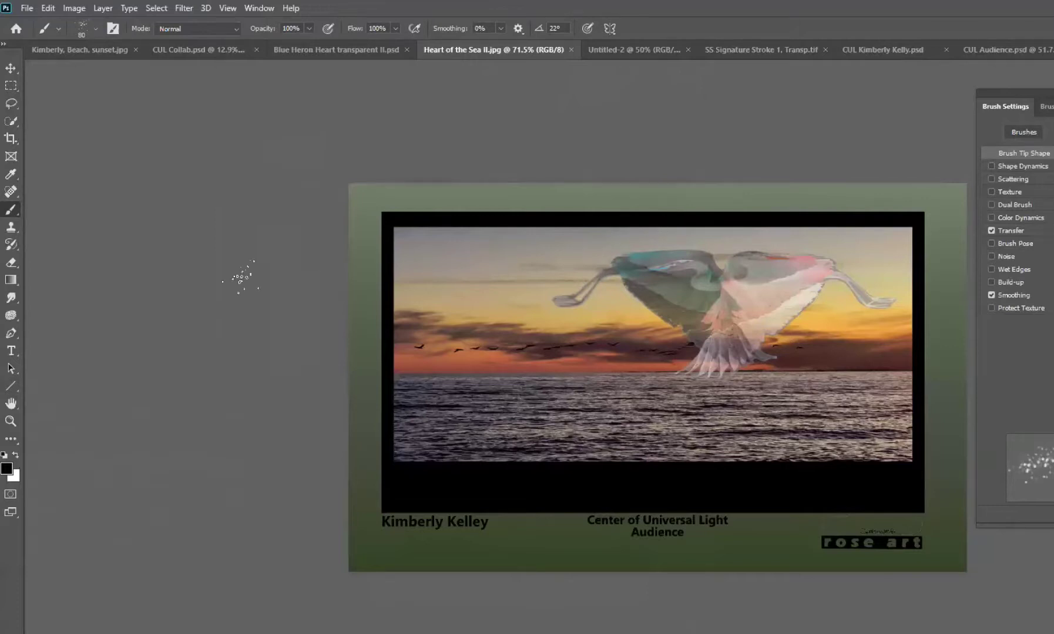
Step: Sample the teal #508c8f from the herons as the foreground colour and activate the Brush tool
{"action": "left_click", "coordinate": [10, 174]}
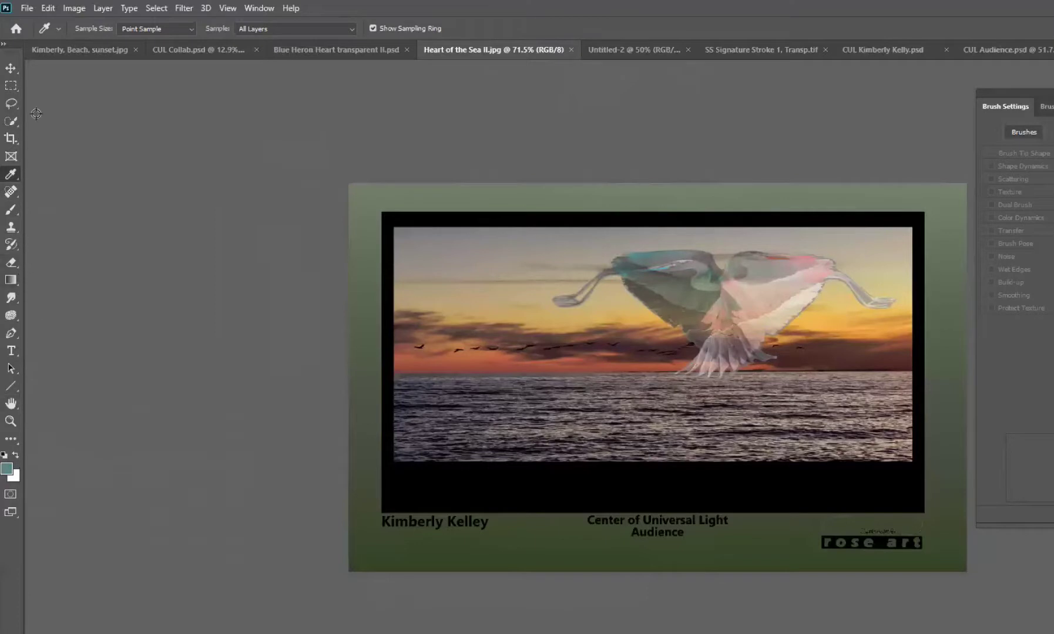
{"action": "left_click", "coordinate": [12, 210]}
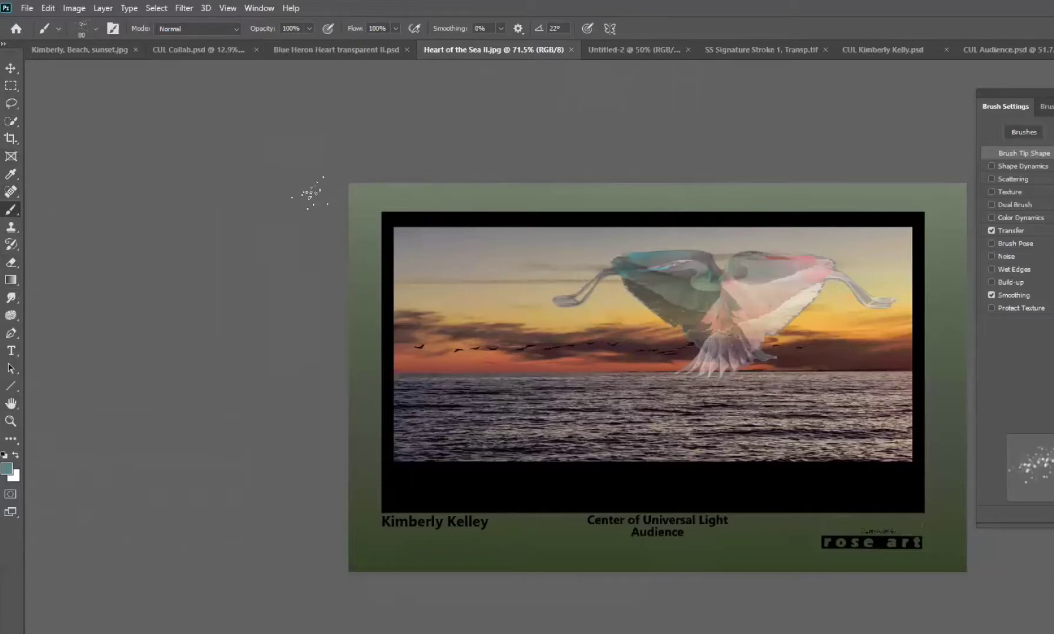
Step: Try teal splatter strokes across the sunset picture and undo them
{"action": "left_click", "coordinate": [609, 303]}
{"action": "key", "text": "ctrl+z"}
{"action": "left_click", "coordinate": [681, 392]}
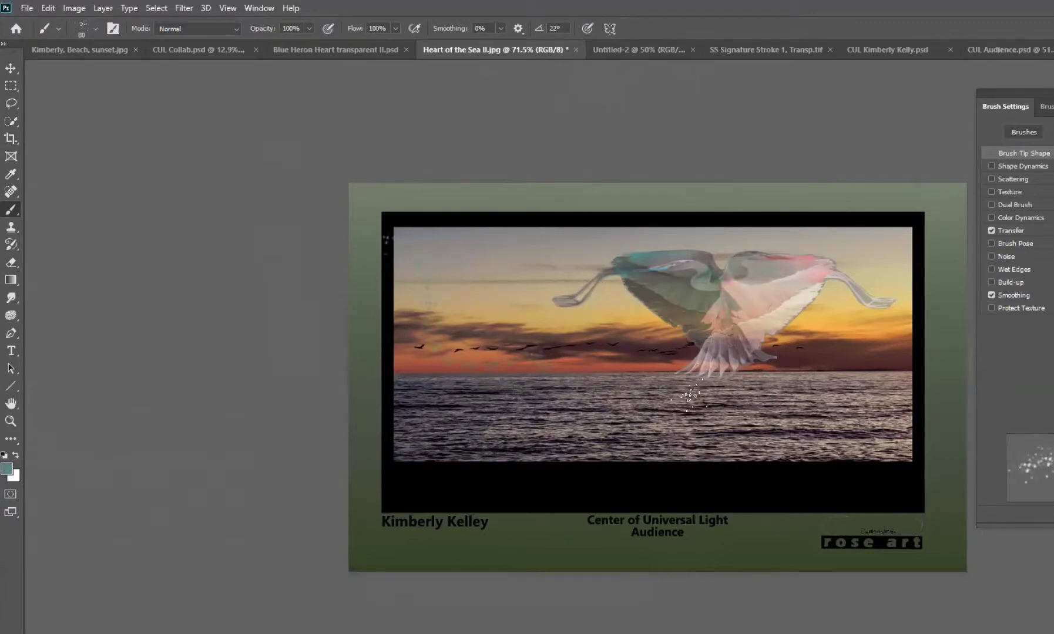
{"action": "key", "text": "ctrl+z"}
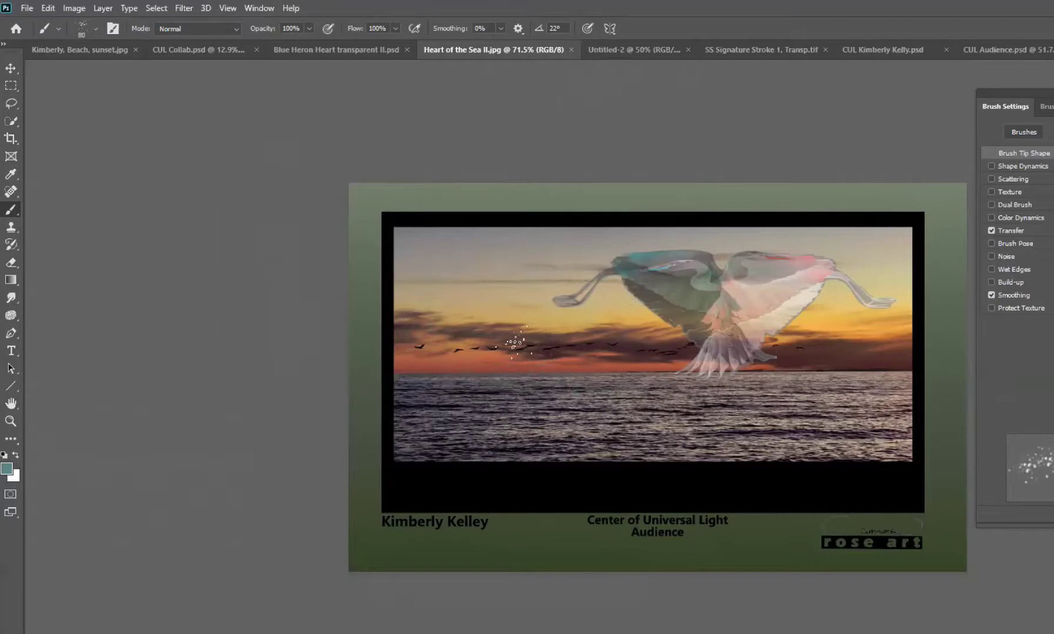
Step: Darken the foreground colour to #295b5d and paint a wavy splatter stroke from the upper-left margin across the herons
{"action": "left_click", "coordinate": [7, 468]}
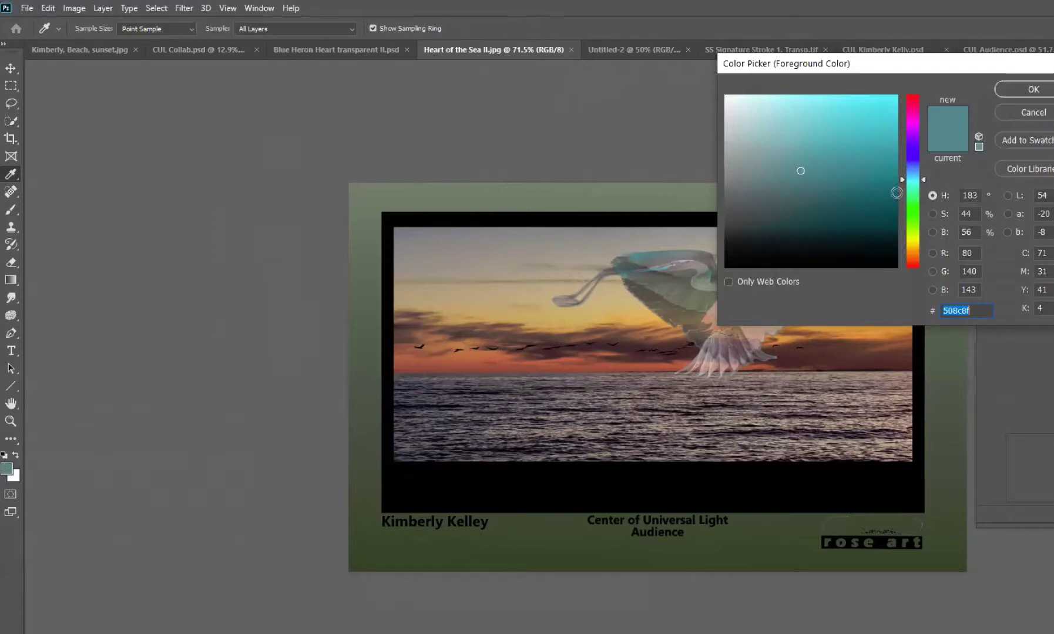
{"action": "left_click", "coordinate": [821, 205]}
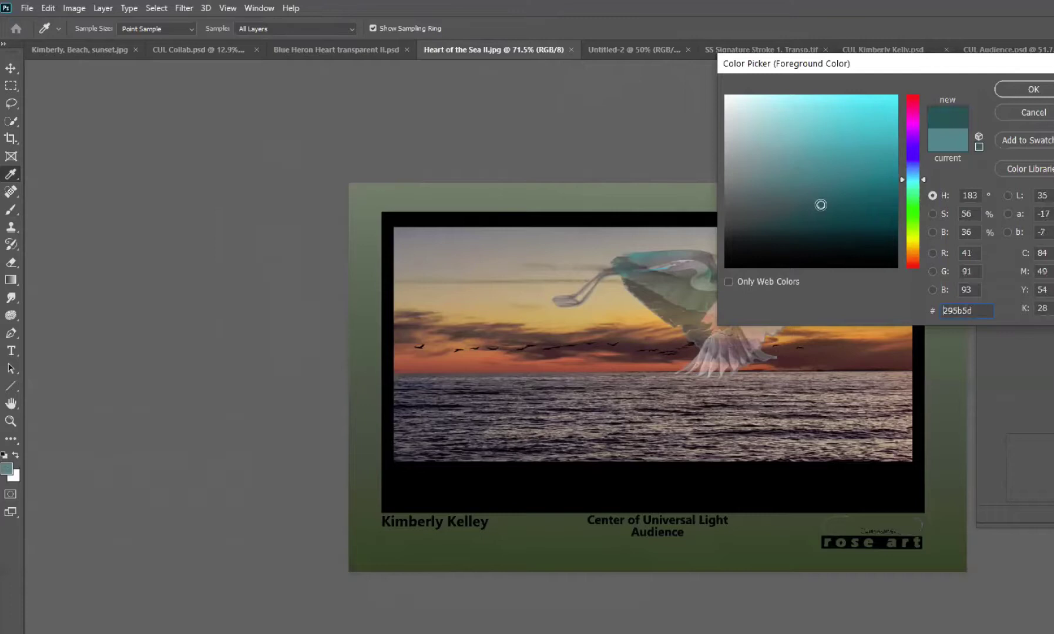
{"action": "left_click", "coordinate": [1034, 89]}
{"action": "key", "text": "b"}
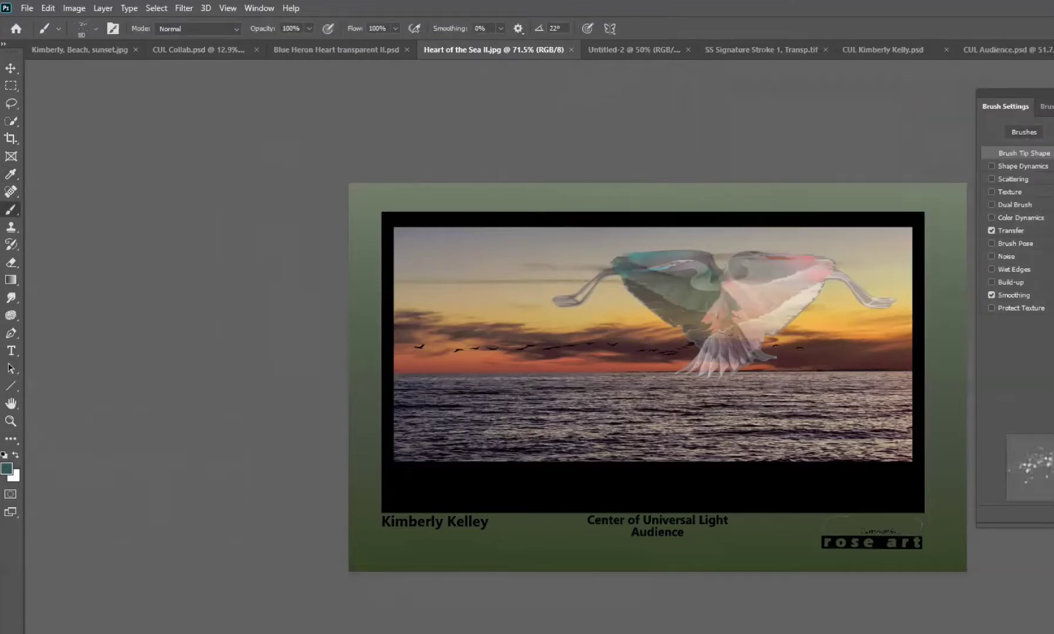
{"action": "mouse_move", "coordinate": [338, 167]}
{"action": "left_mouse_down"}
{"action": "mouse_move", "coordinate": [477, 243]}
{"action": "mouse_move", "coordinate": [622, 287]}
{"action": "left_mouse_up"}
{"action": "left_click_drag", "start_coordinate": [802, 354], "coordinate": [846, 352]}
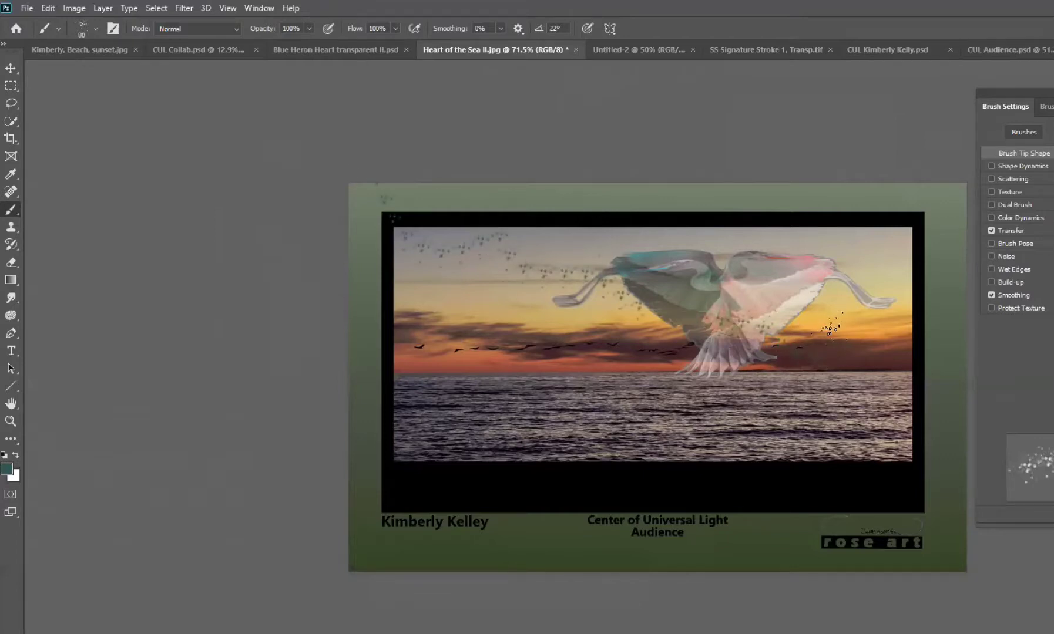
Step: Undo the wavy teal splatter strokes across the picture and move the brush settings out of the way
{"action": "key", "text": "ctrl+z"}
{"action": "key", "text": "ctrl+z"}
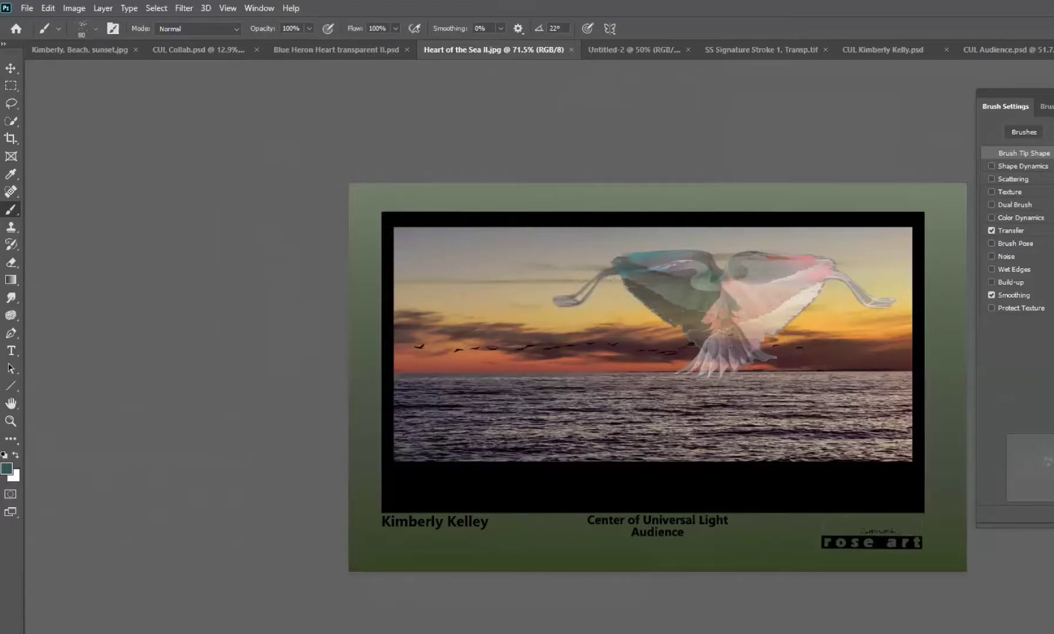
{"action": "left_click_drag", "start_coordinate": [1005, 107], "coordinate": [1051, 88]}
Step: Sample the yellow sky and paint out the grey fill between the left heron's legs with a small hard round brush
{"action": "left_click", "coordinate": [546, 314]}
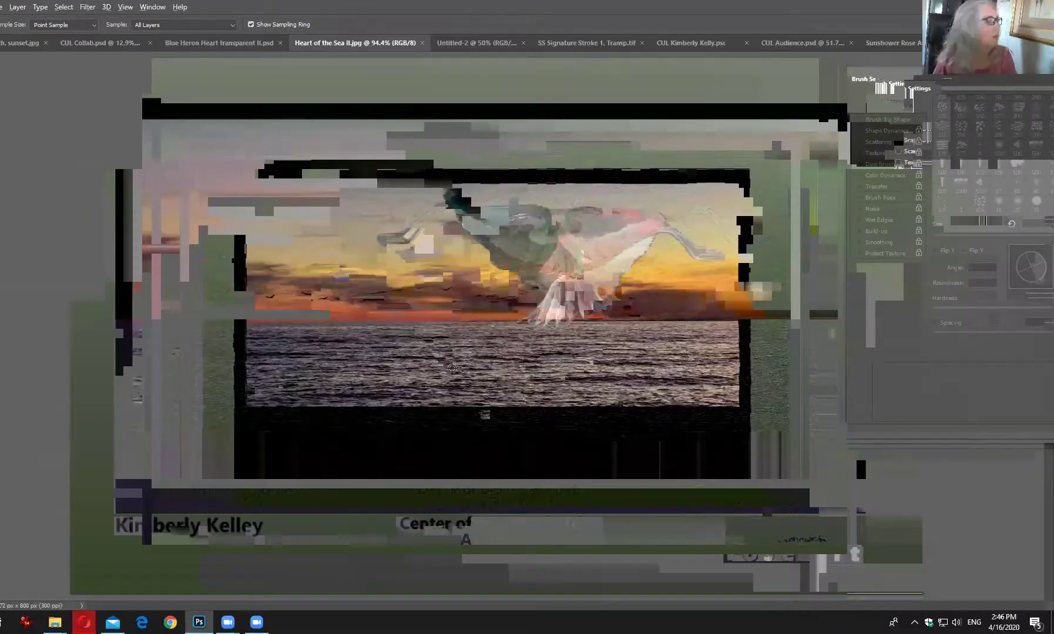
{"action": "scroll", "coordinate": [450, 368], "scroll_direction": "up", "scroll_amount": 3}
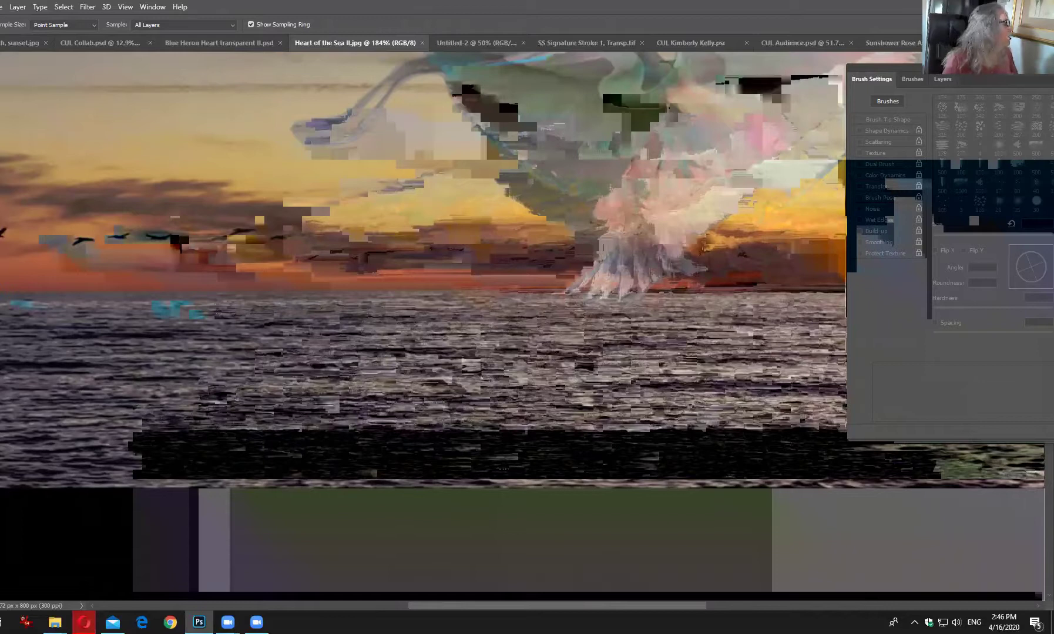
{"action": "key", "text": "b"}
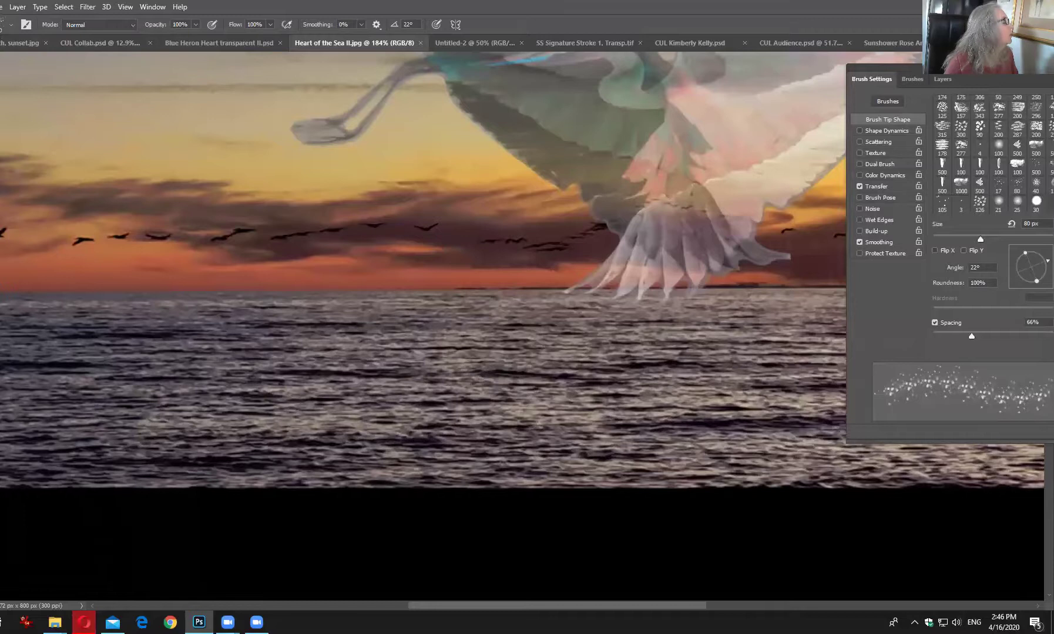
{"action": "left_click", "coordinate": [8, 25]}
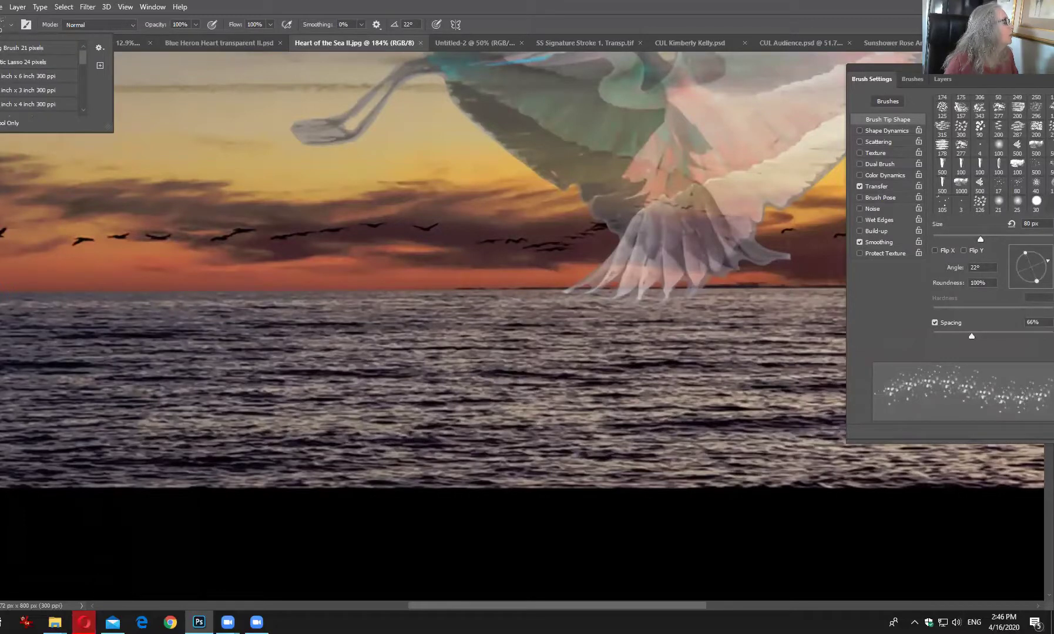
{"action": "left_click", "coordinate": [17, 28]}
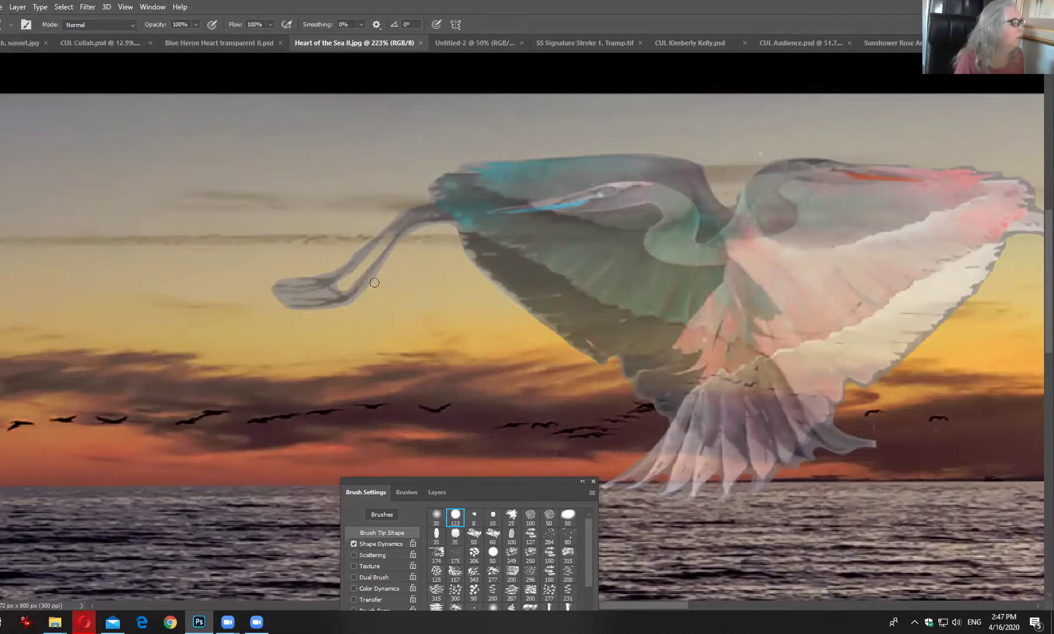
{"action": "mouse_move", "coordinate": [383, 265]}
{"action": "left_mouse_down"}
{"action": "mouse_move", "coordinate": [393, 253]}
{"action": "mouse_move", "coordinate": [375, 278]}
{"action": "left_mouse_up"}
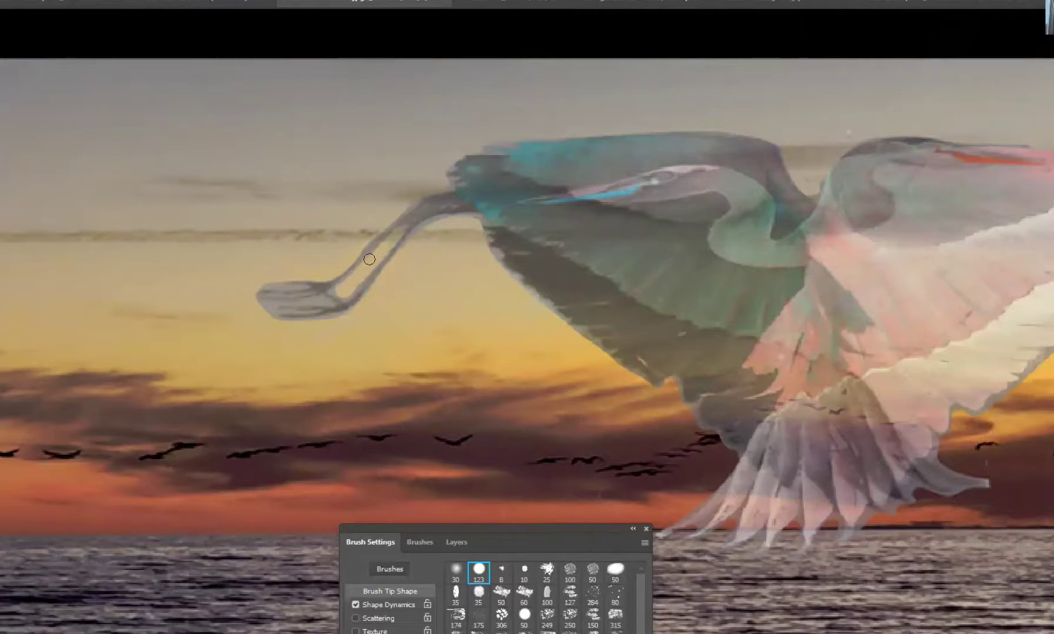
{"action": "left_click_drag", "start_coordinate": [308, 300], "coordinate": [338, 289]}
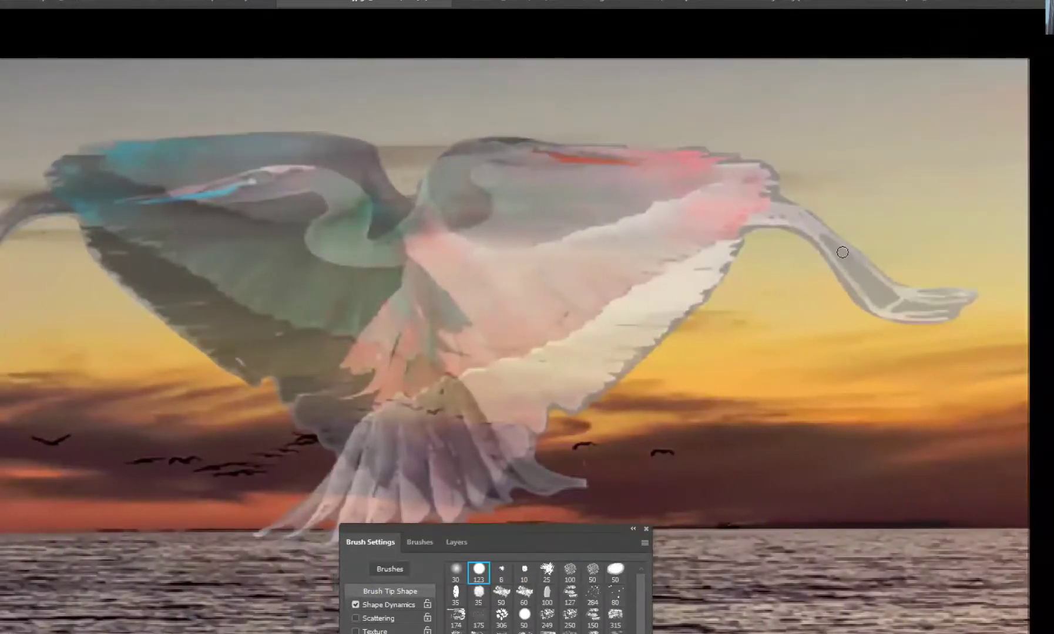
Step: Paint sky colours over the grey fill between the right heron's legs and, at 86% opacity, over the grey fringe along its wing
{"action": "mouse_move", "coordinate": [839, 253]}
{"action": "left_mouse_down"}
{"action": "mouse_move", "coordinate": [892, 297]}
{"action": "mouse_move", "coordinate": [880, 301]}
{"action": "mouse_move", "coordinate": [858, 273]}
{"action": "left_mouse_up"}
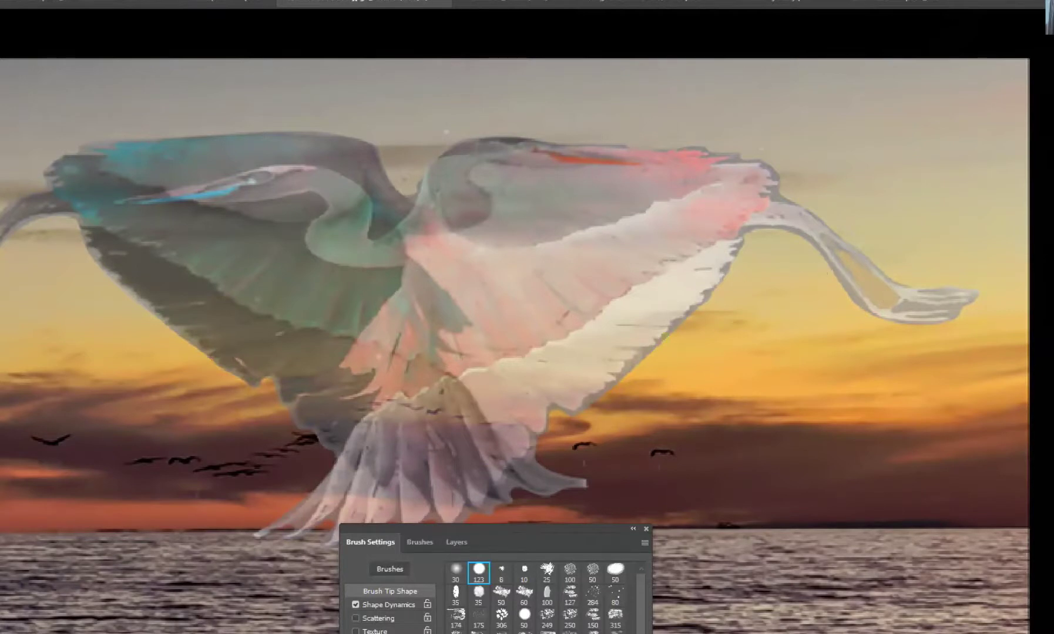
{"action": "left_click_drag", "start_coordinate": [851, 218], "coordinate": [875, 271]}
{"action": "left_click_drag", "start_coordinate": [807, 244], "coordinate": [772, 233]}
{"action": "key", "text": "ctrl+z"}
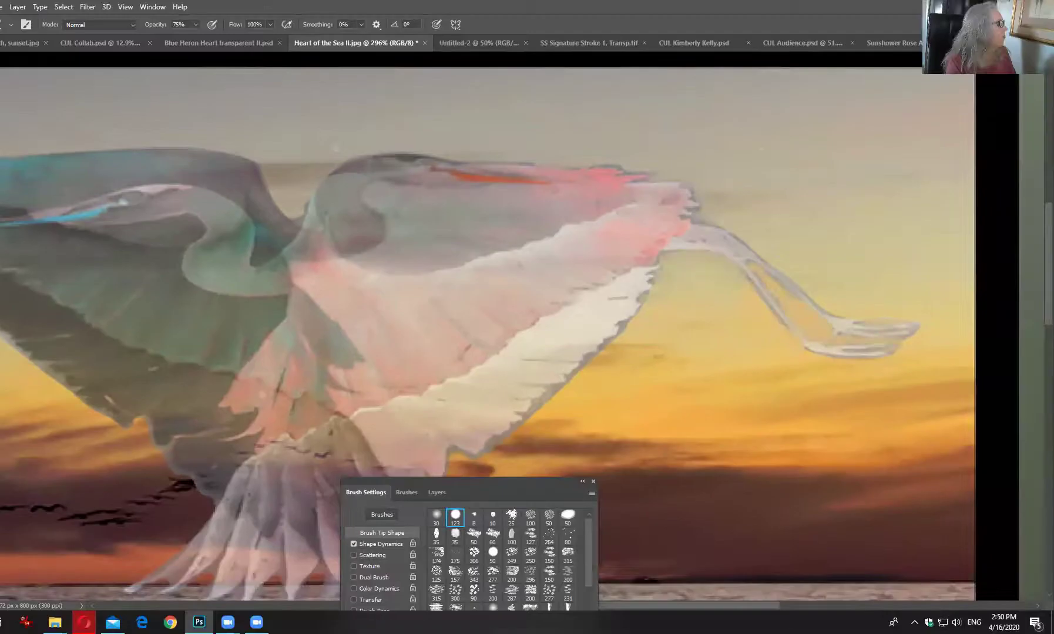
{"action": "key", "text": "i"}
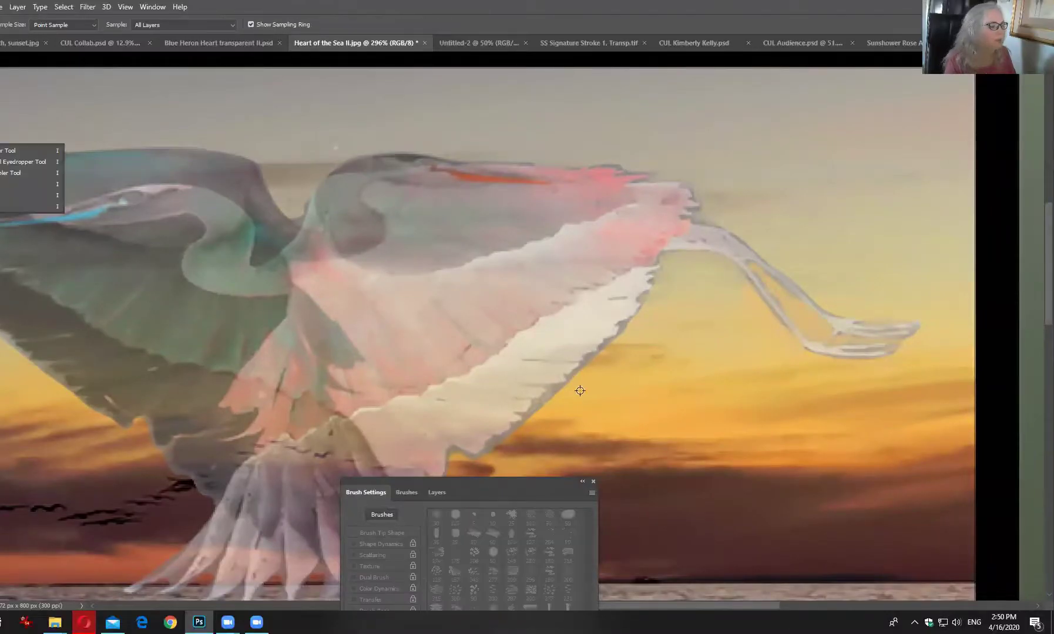
{"action": "key", "text": "b"}
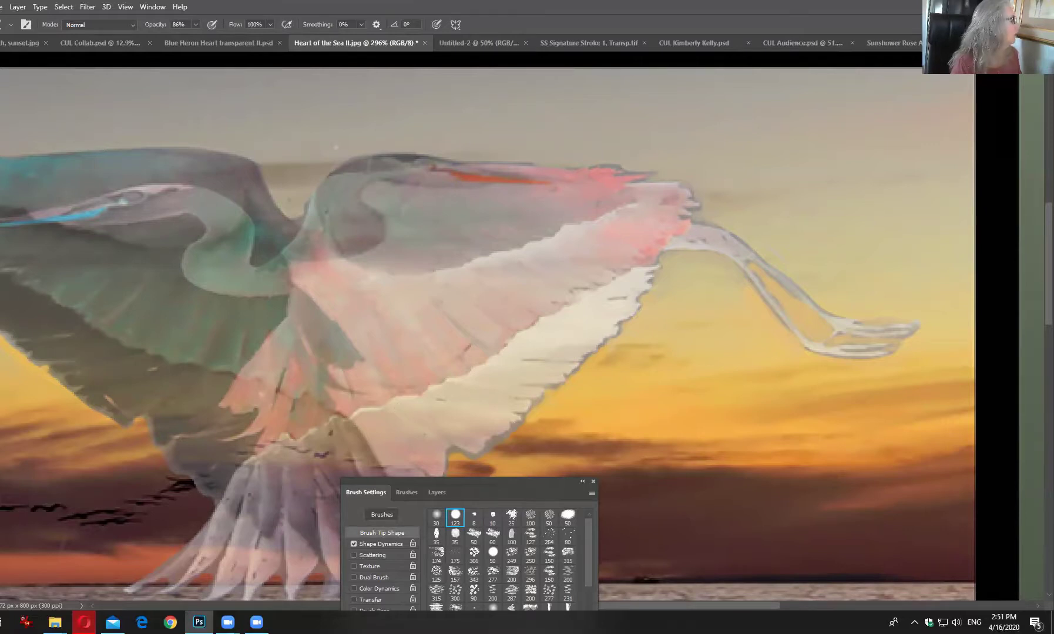
Step: Smudge the grey fringe around the tail feathers into the clouds with the Smudge tool at 61% strength
{"action": "key", "text": "r"}
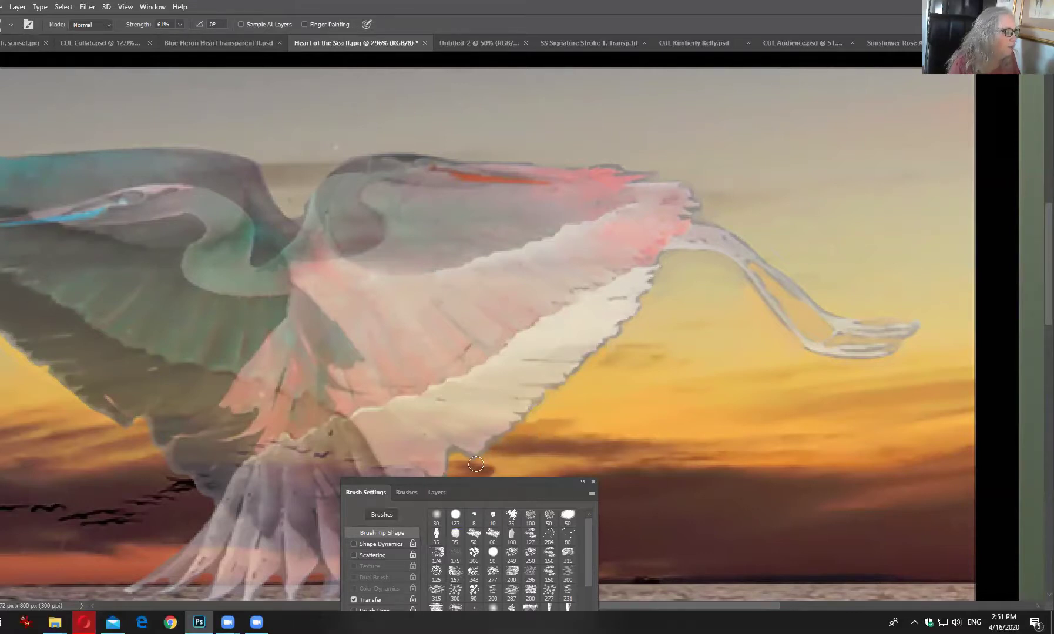
{"action": "left_click_drag", "start_coordinate": [555, 484], "coordinate": [902, 427]}
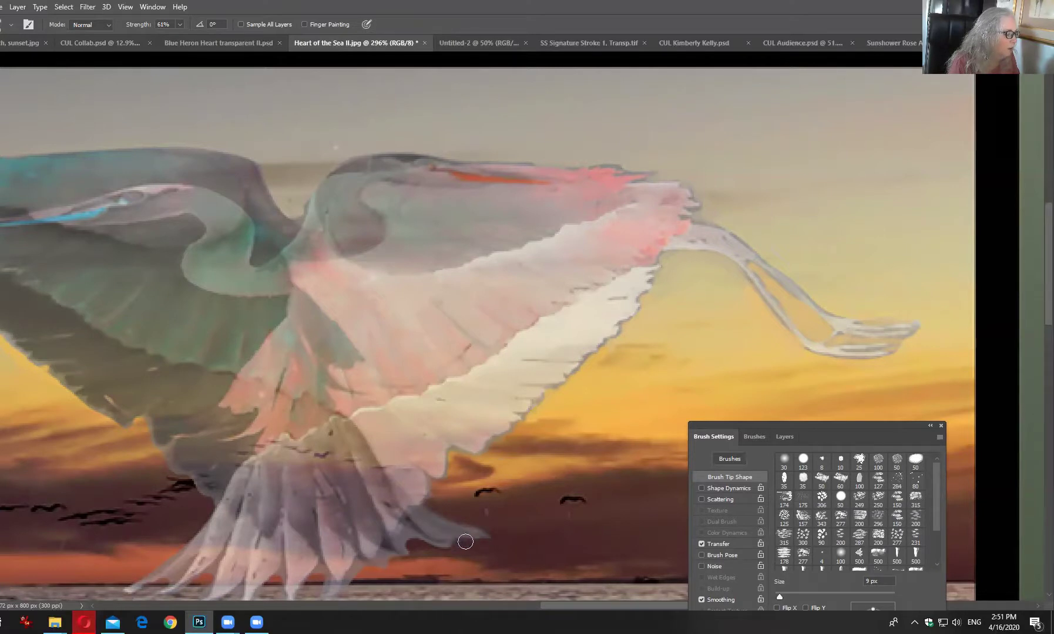
{"action": "mouse_move", "coordinate": [437, 554]}
{"action": "left_mouse_down"}
{"action": "mouse_move", "coordinate": [419, 540]}
{"action": "mouse_move", "coordinate": [414, 552]}
{"action": "mouse_move", "coordinate": [400, 543]}
{"action": "mouse_move", "coordinate": [411, 567]}
{"action": "mouse_move", "coordinate": [393, 563]}
{"action": "mouse_move", "coordinate": [402, 564]}
{"action": "left_mouse_up"}
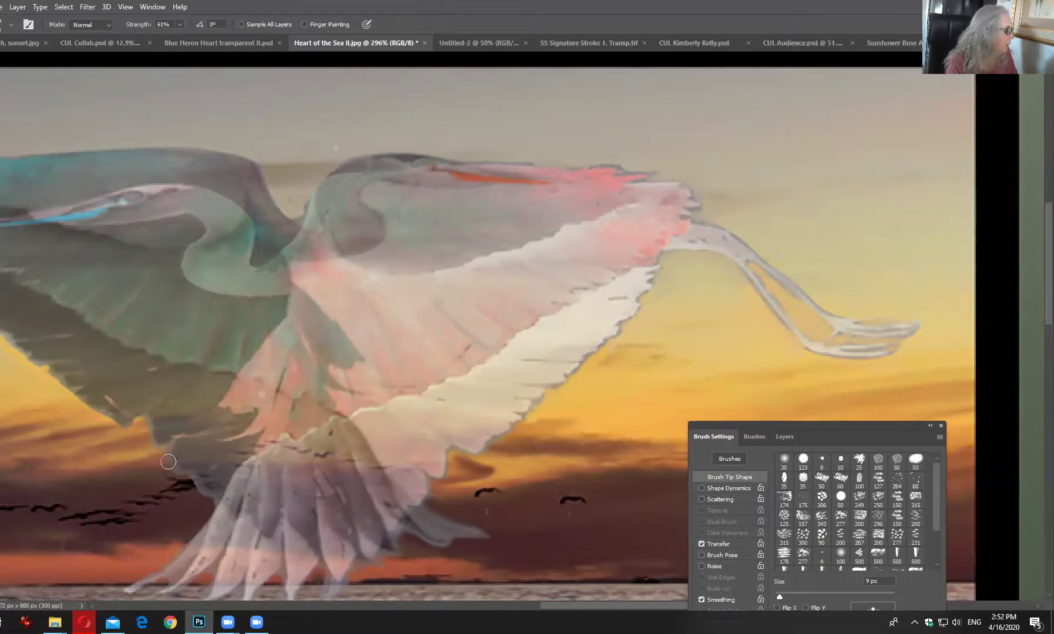
{"action": "scroll", "coordinate": [107, 451], "scroll_direction": "down", "scroll_amount": 2}
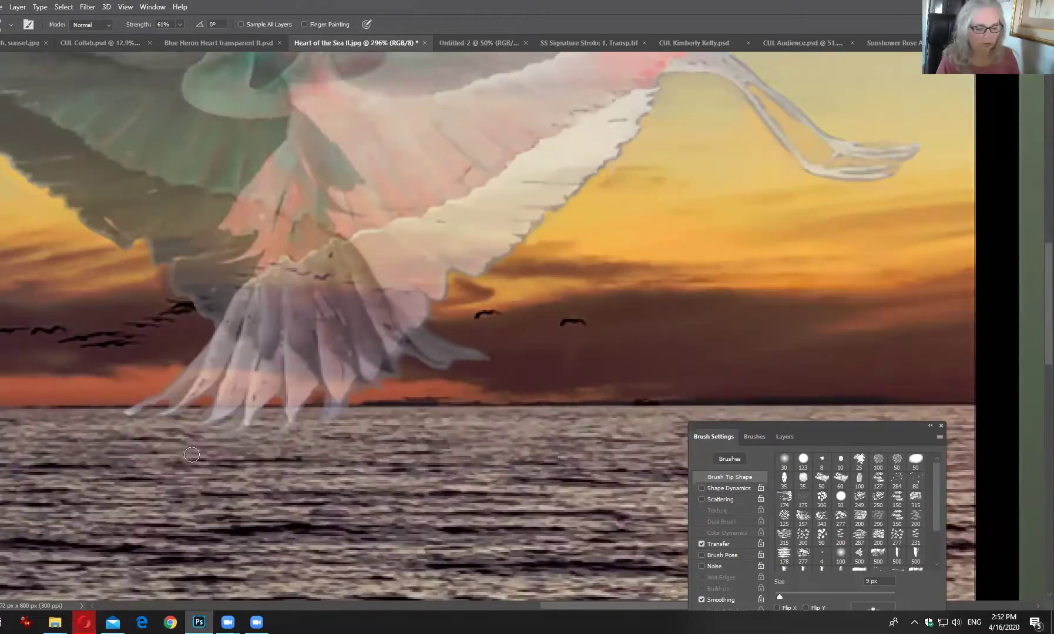
Step: Sample the sky beside the left heron's foot and paint out the grey between its toes with a 3 px brush at 86% opacity
{"action": "scroll", "coordinate": [179, 473], "scroll_direction": "down", "scroll_amount": 2}
{"action": "scroll", "coordinate": [322, 374], "scroll_direction": "down", "scroll_amount": 1}
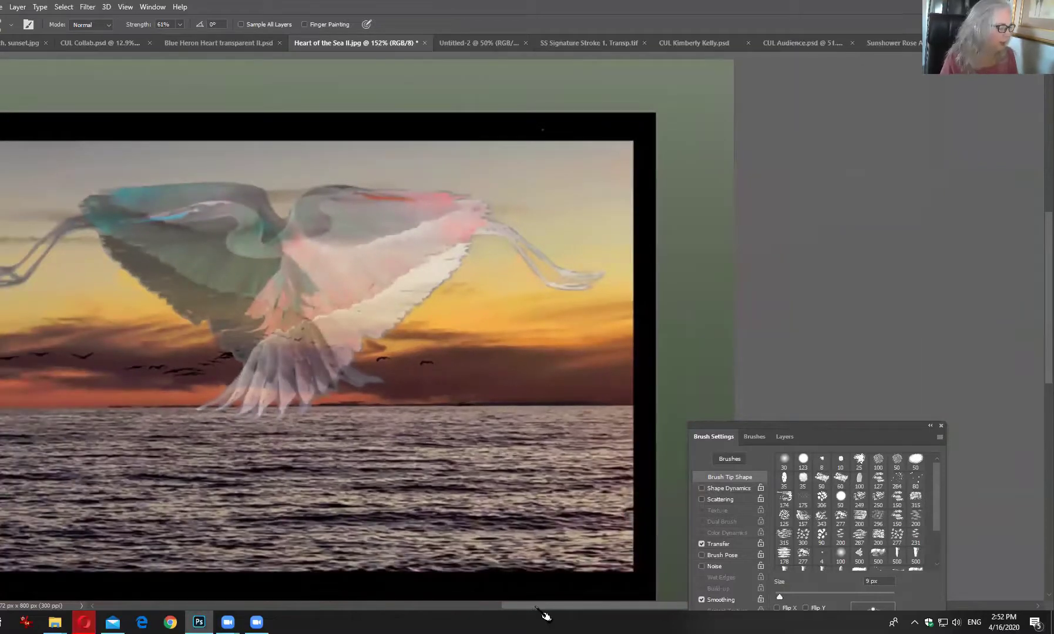
{"action": "scroll", "coordinate": [413, 491], "scroll_direction": "left", "scroll_amount": 10}
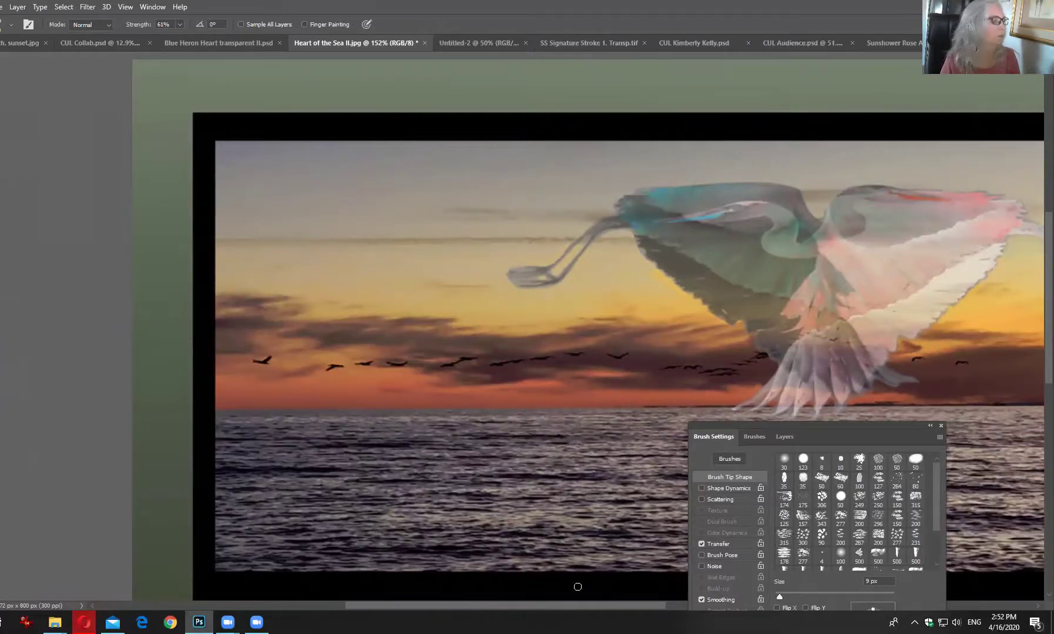
{"action": "scroll", "coordinate": [476, 254], "scroll_direction": "up", "scroll_amount": 6}
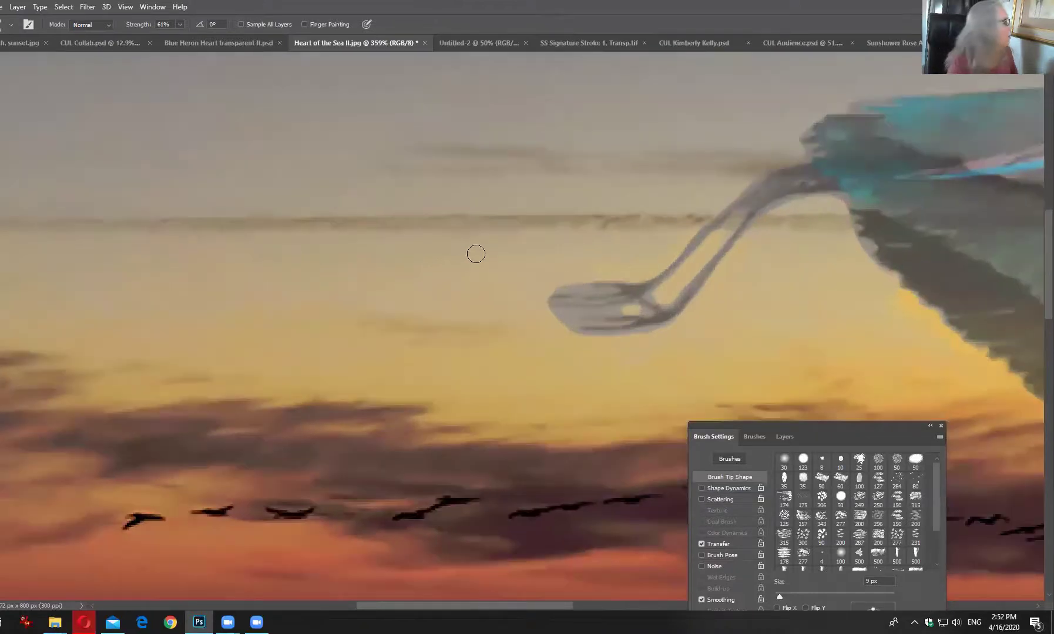
{"action": "key", "text": "i"}
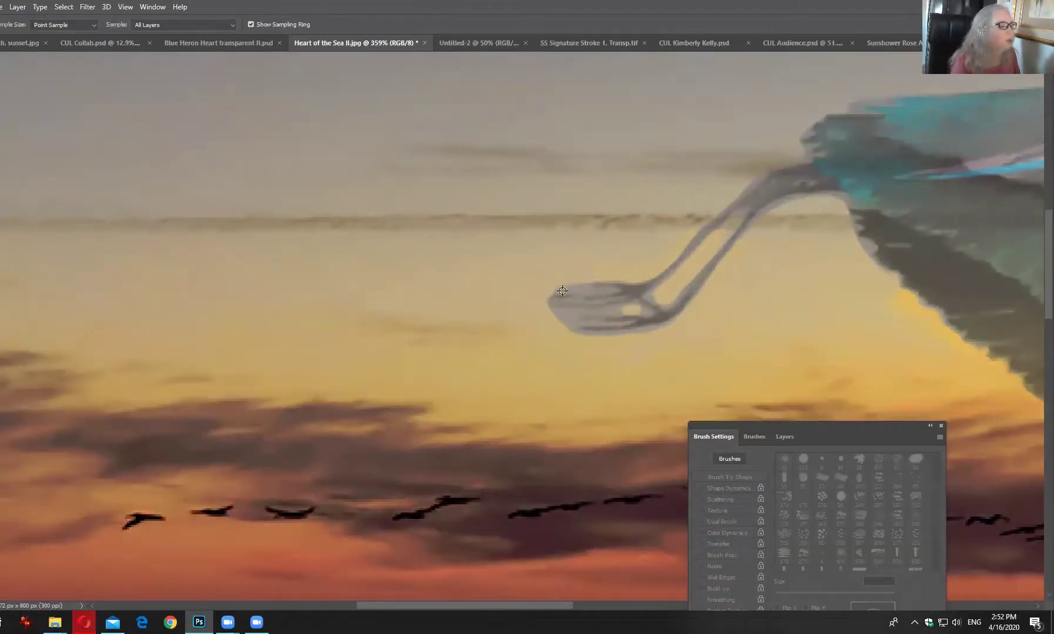
{"action": "left_click", "coordinate": [542, 310]}
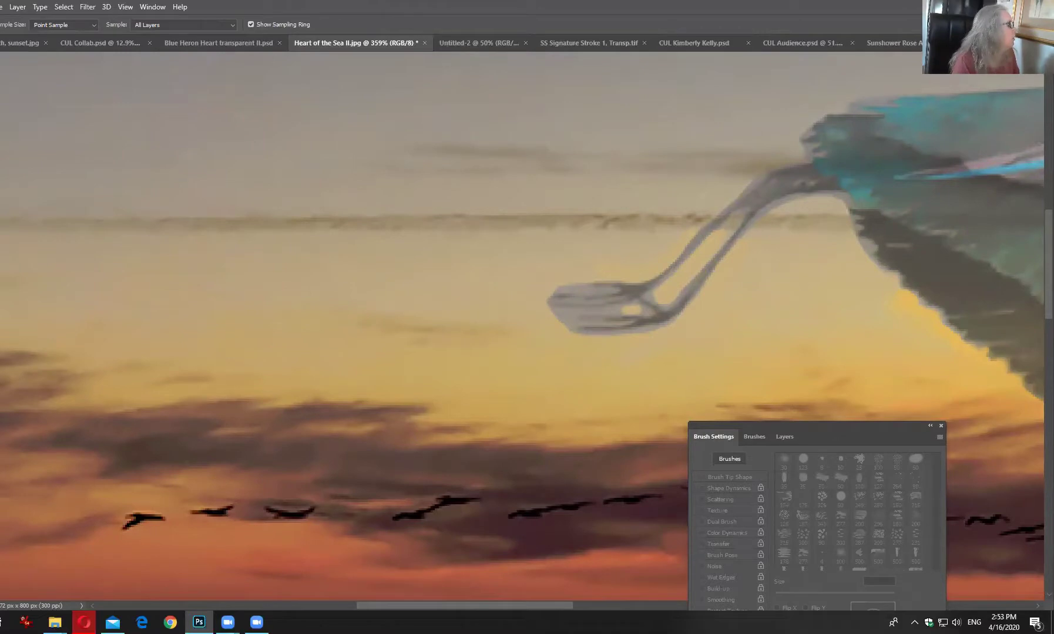
{"action": "key", "text": "b"}
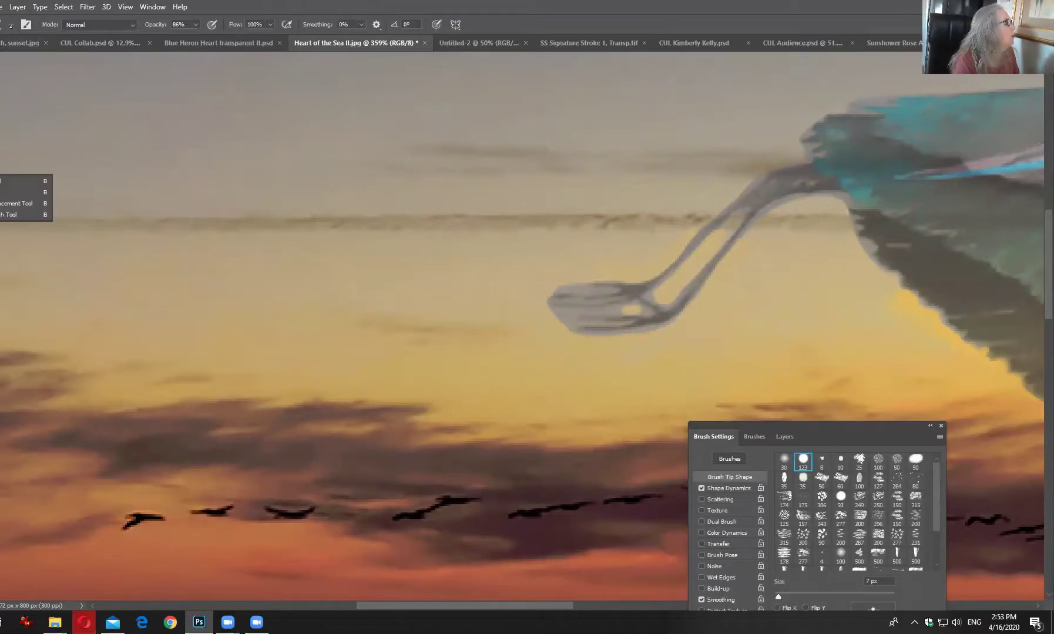
{"action": "left_click", "coordinate": [11, 24]}
{"action": "type", "text": "10"}
{"action": "key", "text": "Return"}
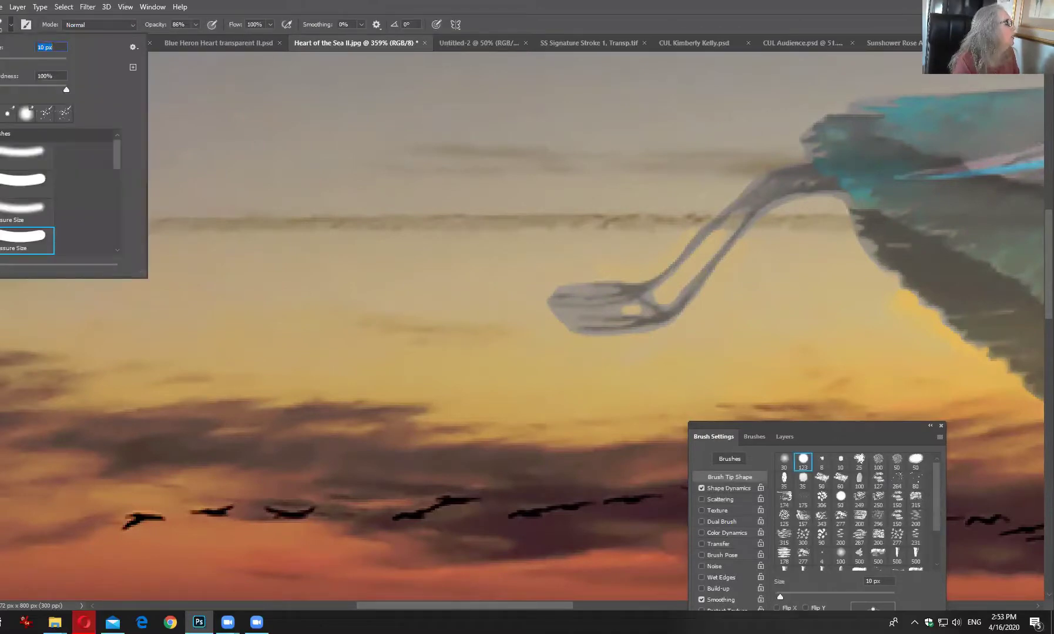
{"action": "type", "text": "3"}
{"action": "key", "text": "Return"}
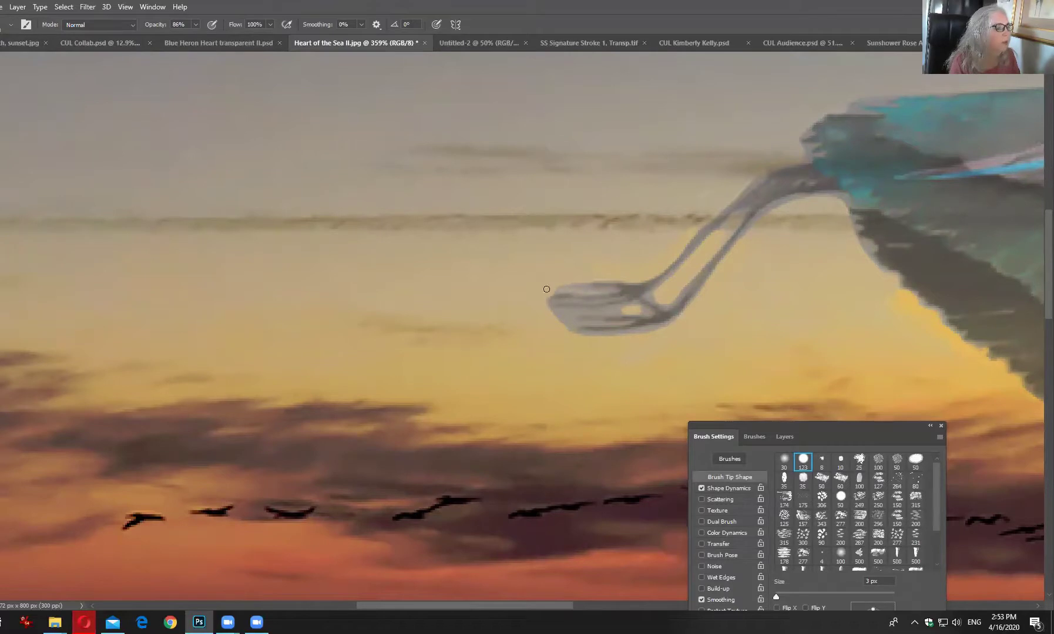
{"action": "left_click_drag", "start_coordinate": [619, 310], "coordinate": [593, 314]}
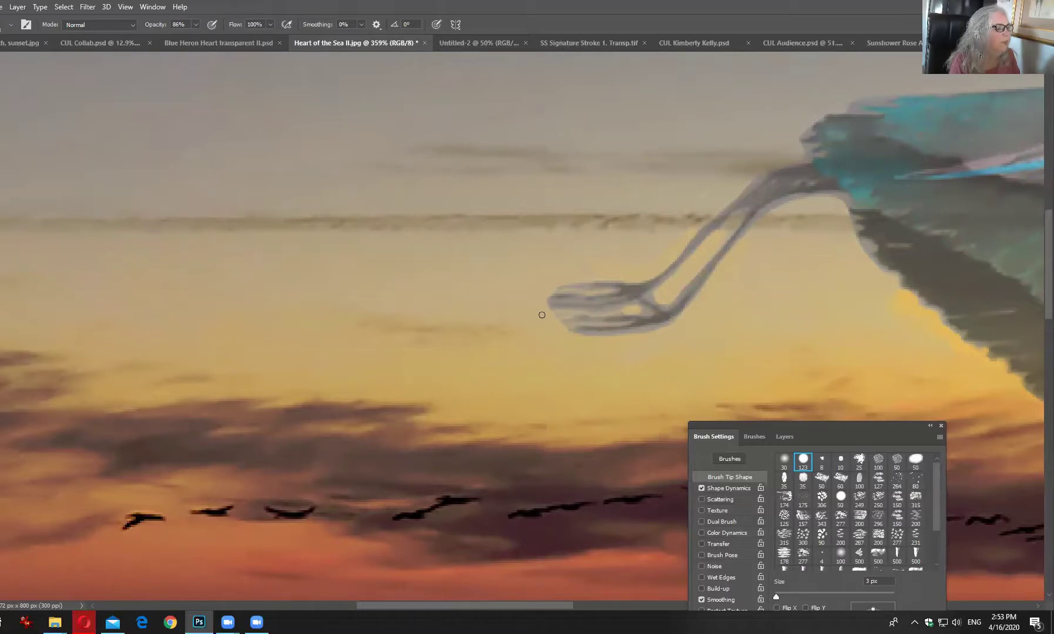
{"action": "left_click_drag", "start_coordinate": [552, 302], "coordinate": [579, 322]}
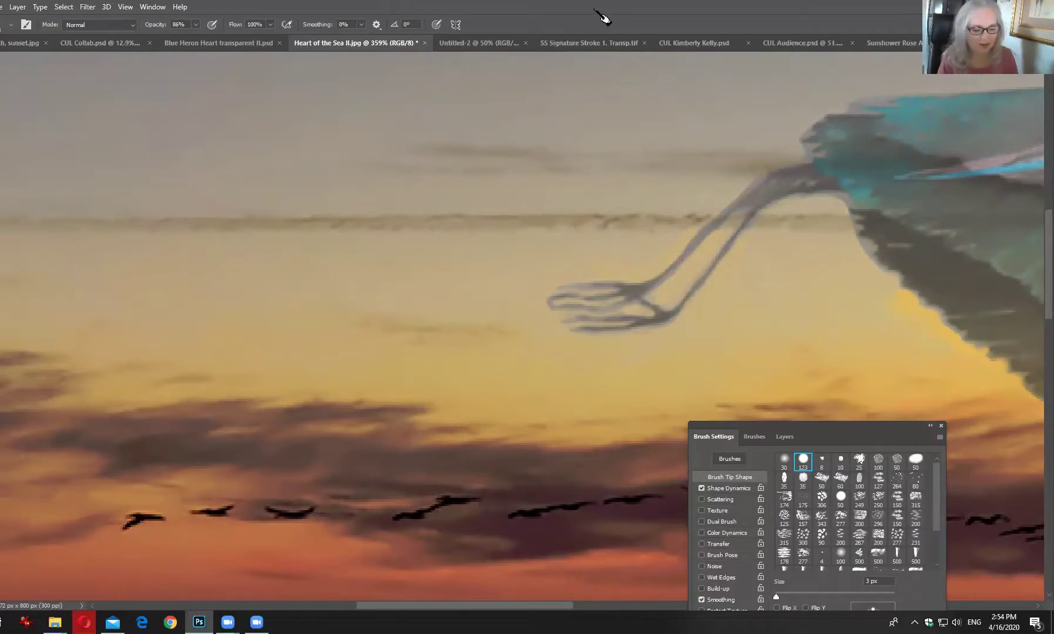
Step: Try the 80 px splatter brush tip on the sunset picture and undo the stroke
{"action": "scroll", "coordinate": [407, 498], "scroll_direction": "down", "scroll_amount": 6}
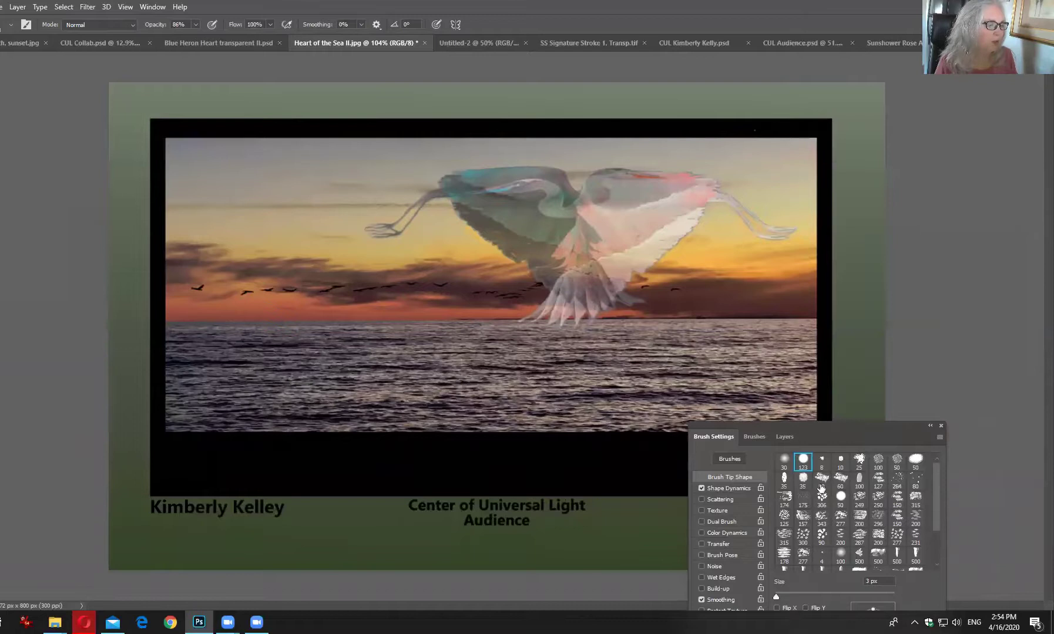
{"action": "left_click", "coordinate": [917, 481]}
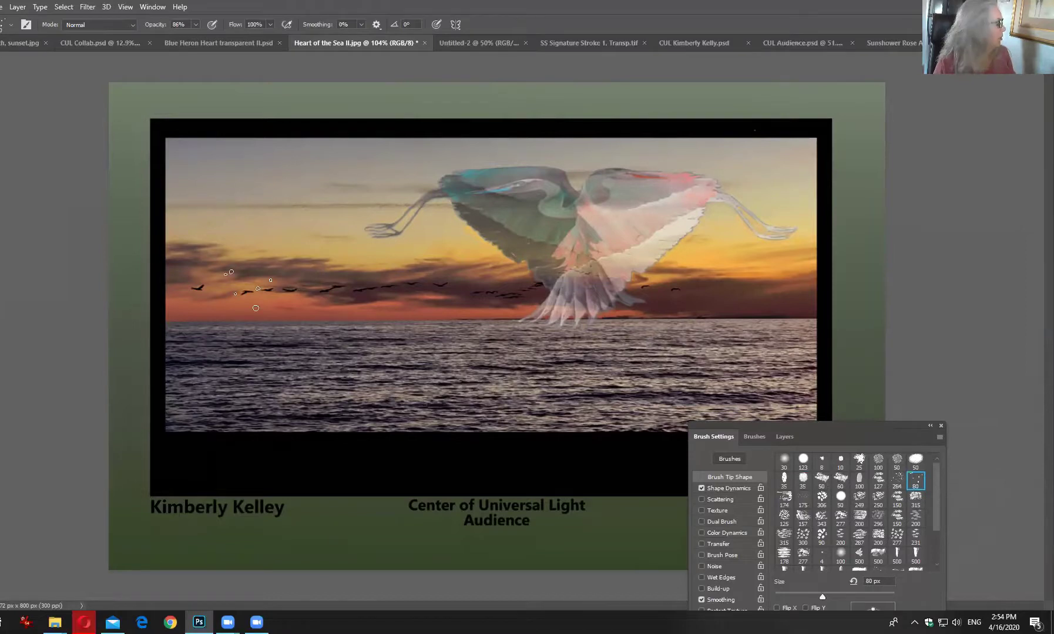
{"action": "key", "text": "ctrl+z"}
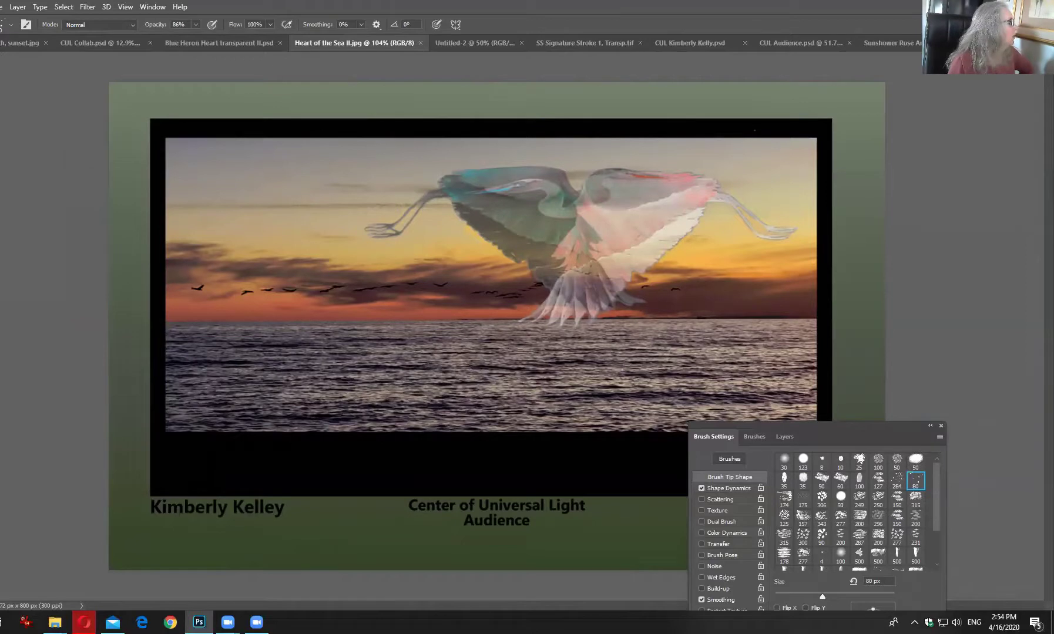
Step: Sample the teal from the left heron's wing and darken the foreground colour to #184d4c
{"action": "key", "text": "i"}
{"action": "left_click", "coordinate": [468, 173]}
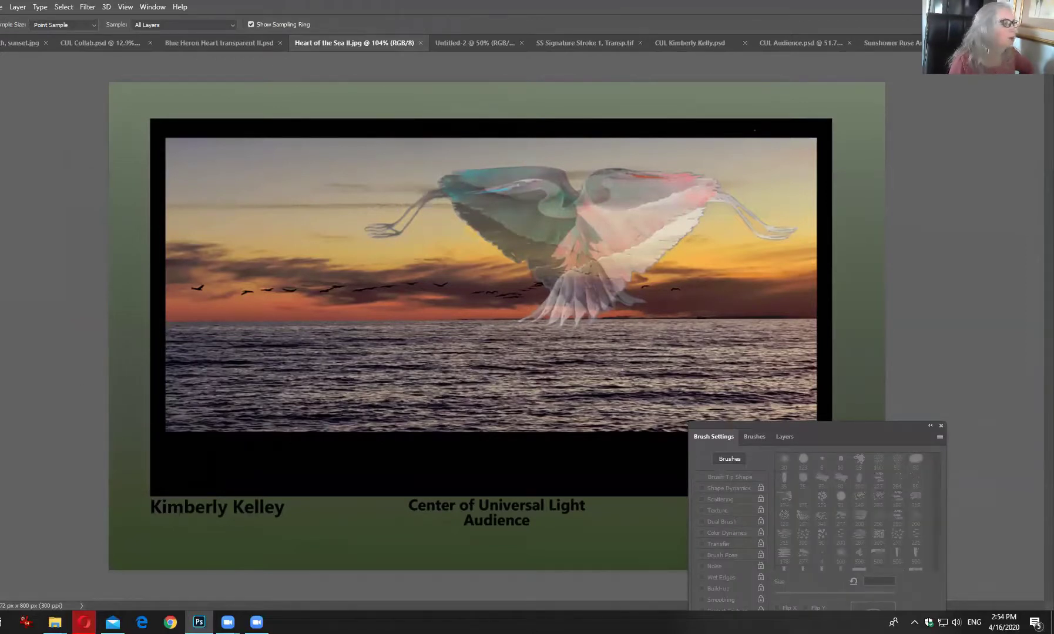
{"action": "left_click_drag", "start_coordinate": [670, 165], "coordinate": [656, 186]}
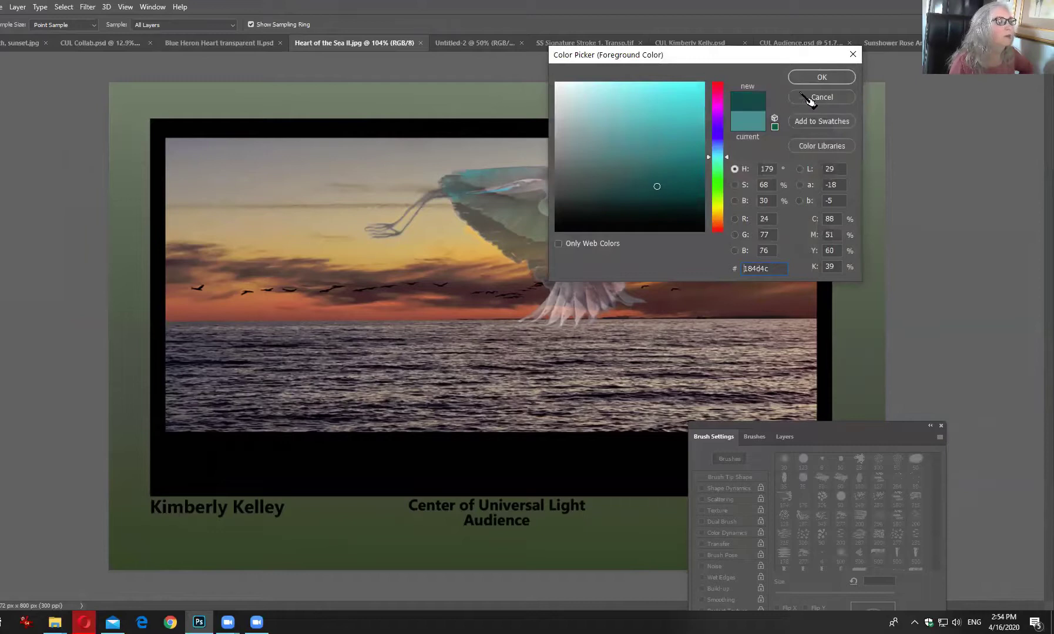
{"action": "left_click", "coordinate": [822, 77]}
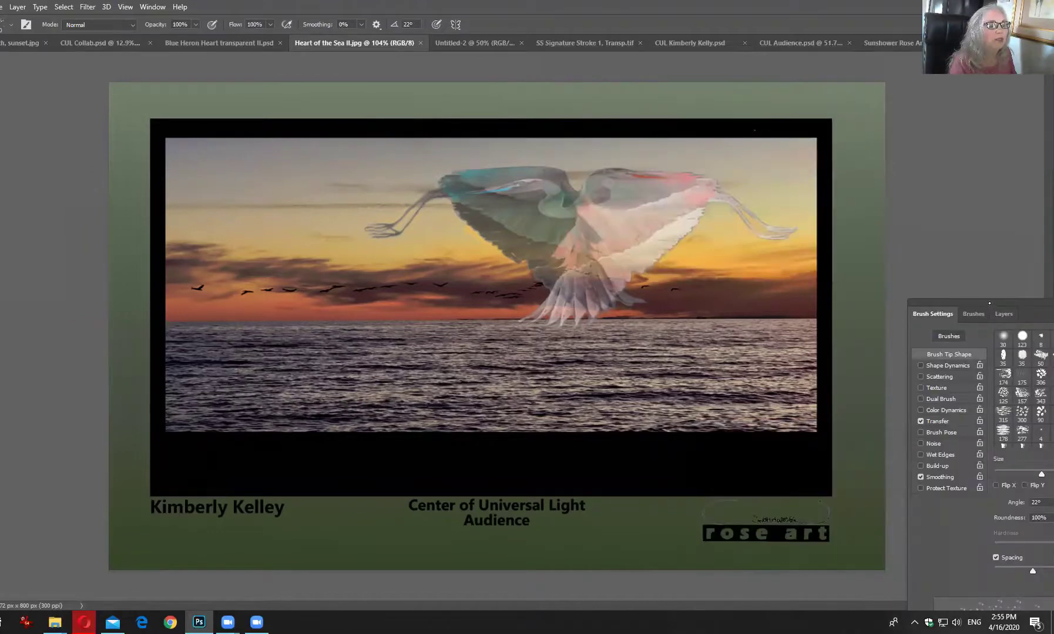
Step: Paint dark teal splatter with the 22° brush from the upper-left margin across the sunset and sea to the right margin
{"action": "left_click_drag", "start_coordinate": [996, 307], "coordinate": [1033, 329]}
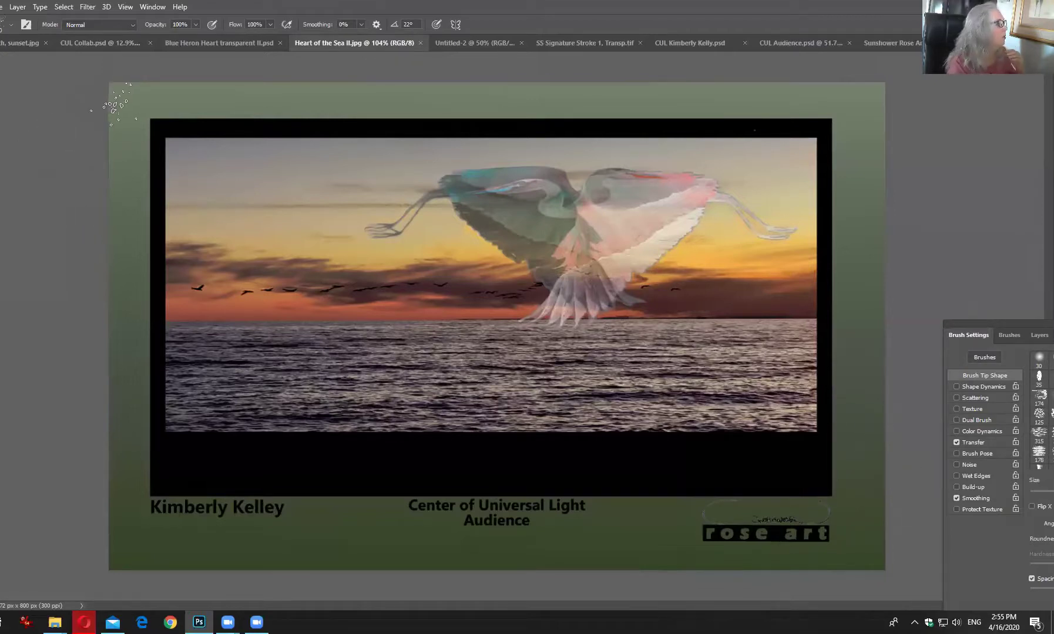
{"action": "mouse_move", "coordinate": [88, 88]}
{"action": "left_mouse_down"}
{"action": "mouse_move", "coordinate": [265, 239]}
{"action": "mouse_move", "coordinate": [362, 252]}
{"action": "left_mouse_up"}
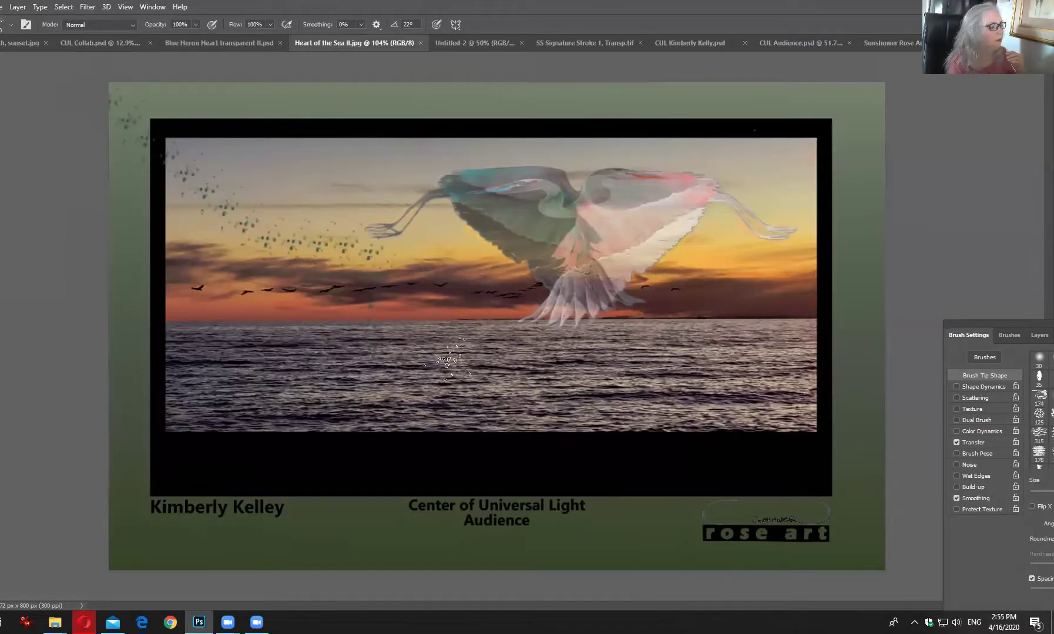
{"action": "mouse_move", "coordinate": [734, 358]}
{"action": "left_mouse_down"}
{"action": "mouse_move", "coordinate": [888, 413]}
{"action": "mouse_move", "coordinate": [937, 409]}
{"action": "mouse_move", "coordinate": [934, 423]}
{"action": "left_mouse_up"}
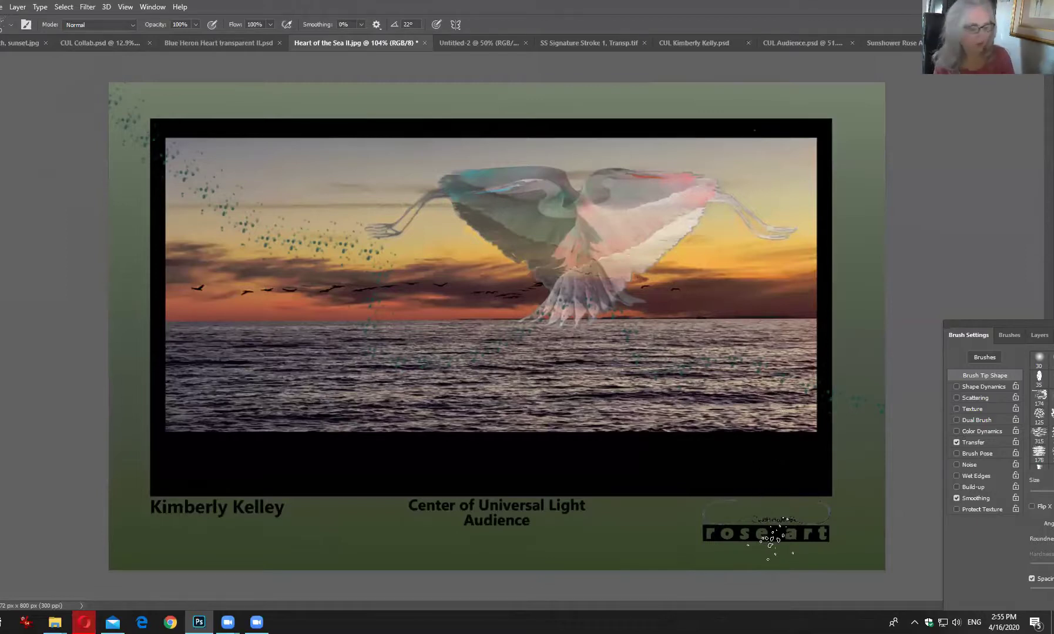
Step: Undo the last teal splatter stroke and repaint it over the upper-left sky, up the right margin and along the lower black mat
{"action": "key", "text": "ctrl+z"}
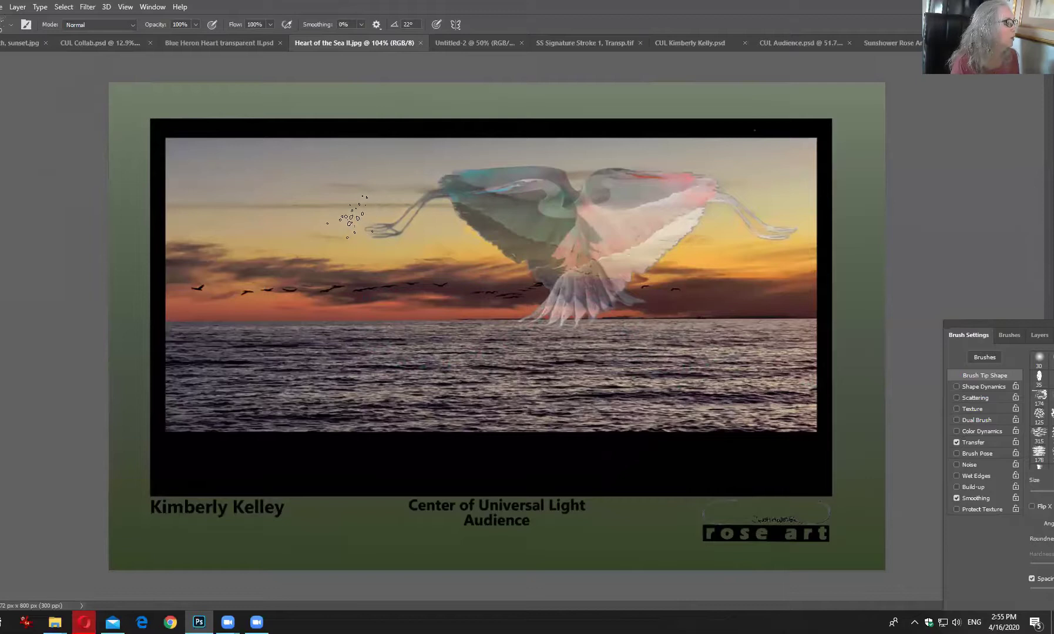
{"action": "mouse_move", "coordinate": [347, 220]}
{"action": "left_mouse_down"}
{"action": "mouse_move", "coordinate": [294, 191]}
{"action": "mouse_move", "coordinate": [9, 91]}
{"action": "left_mouse_up"}
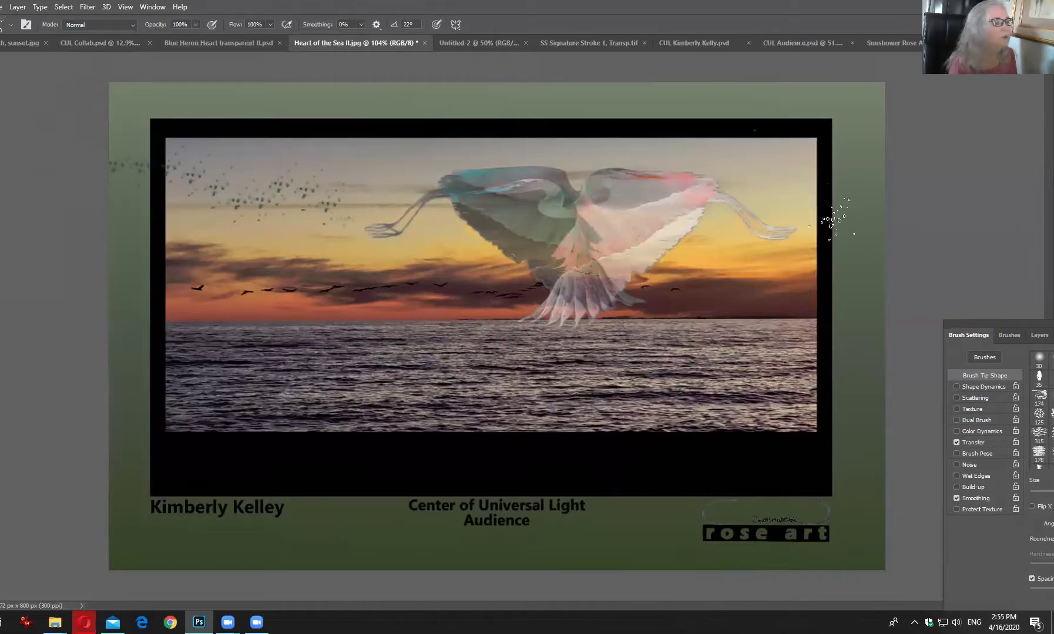
{"action": "left_click_drag", "start_coordinate": [803, 217], "coordinate": [893, 101]}
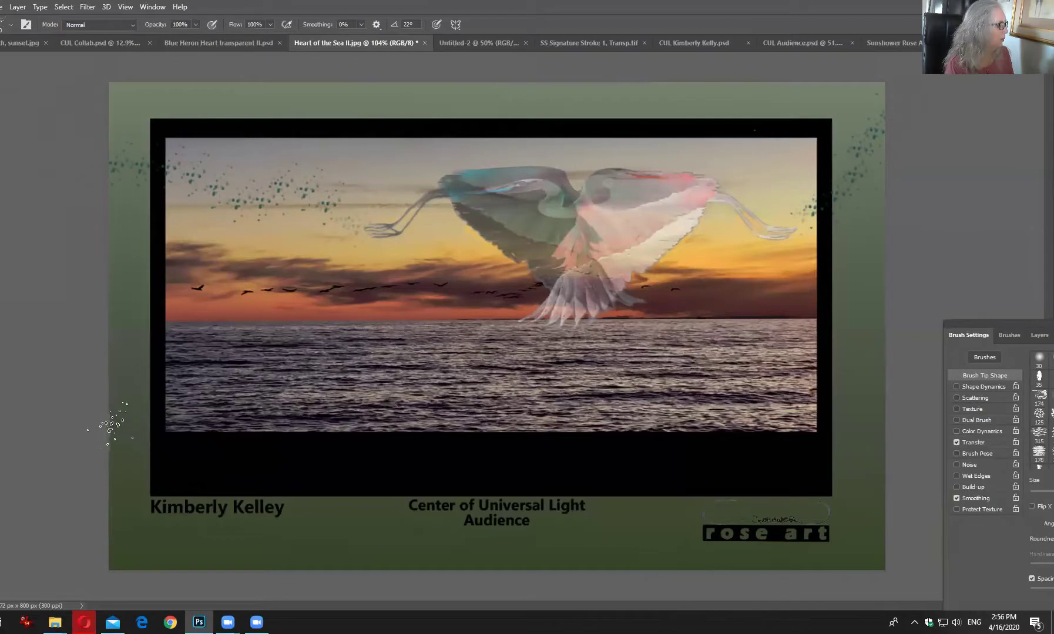
{"action": "mouse_move", "coordinate": [112, 461]}
{"action": "left_mouse_down"}
{"action": "mouse_move", "coordinate": [249, 446]}
{"action": "mouse_move", "coordinate": [303, 463]}
{"action": "mouse_move", "coordinate": [362, 521]}
{"action": "mouse_move", "coordinate": [407, 526]}
{"action": "mouse_move", "coordinate": [494, 472]}
{"action": "mouse_move", "coordinate": [534, 468]}
{"action": "mouse_move", "coordinate": [658, 505]}
{"action": "left_mouse_up"}
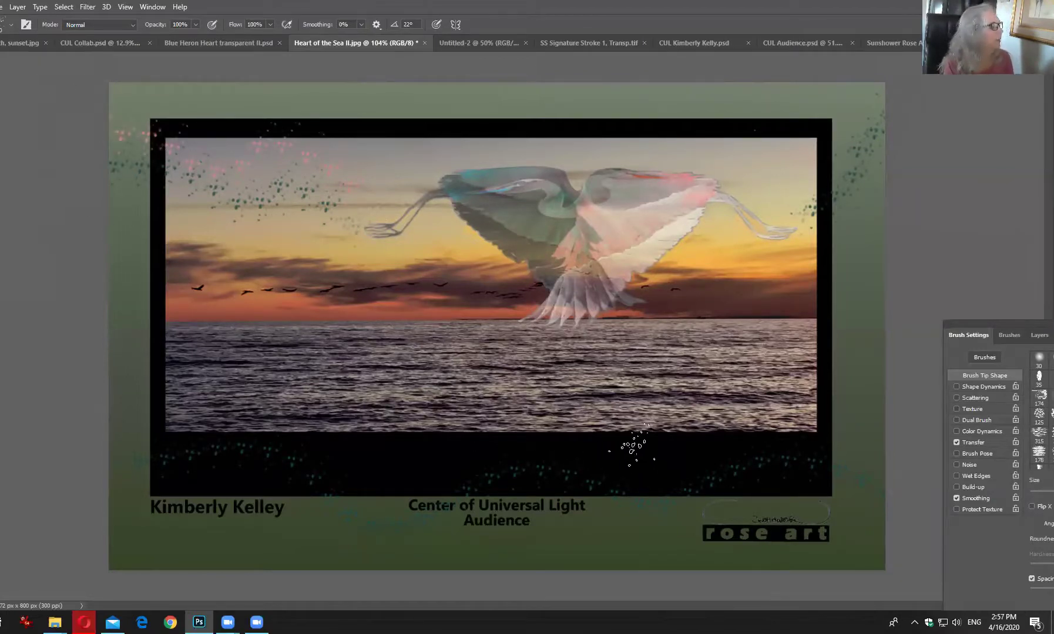
Step: Undo the last pink splatter and repaint it just above the teal dots in the upper-left sky and along the upper-right margin
{"action": "key", "text": "ctrl+z"}
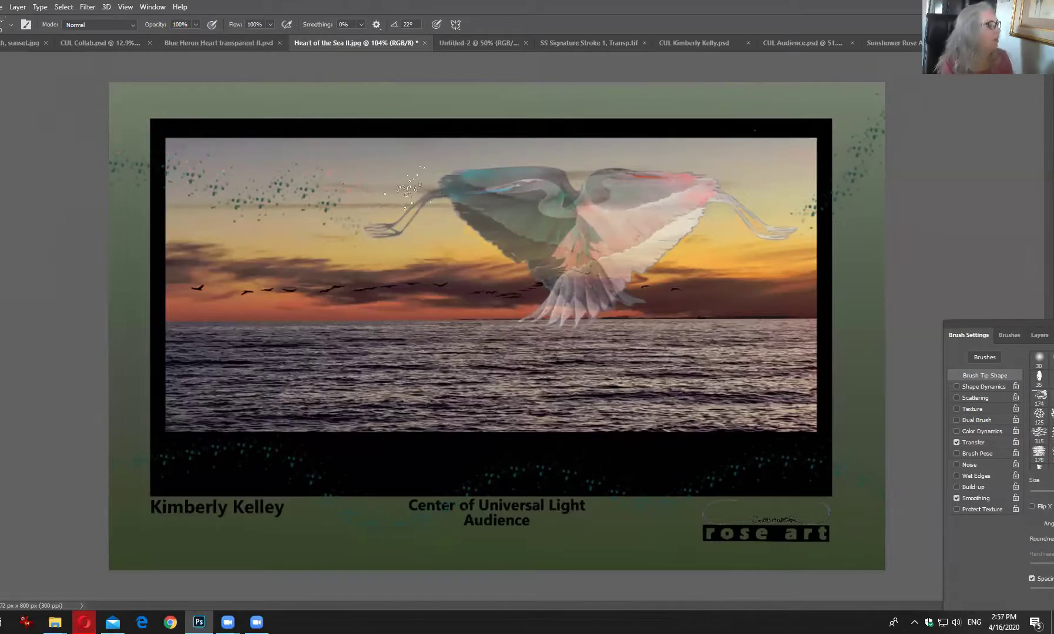
{"action": "left_click", "coordinate": [151, 145]}
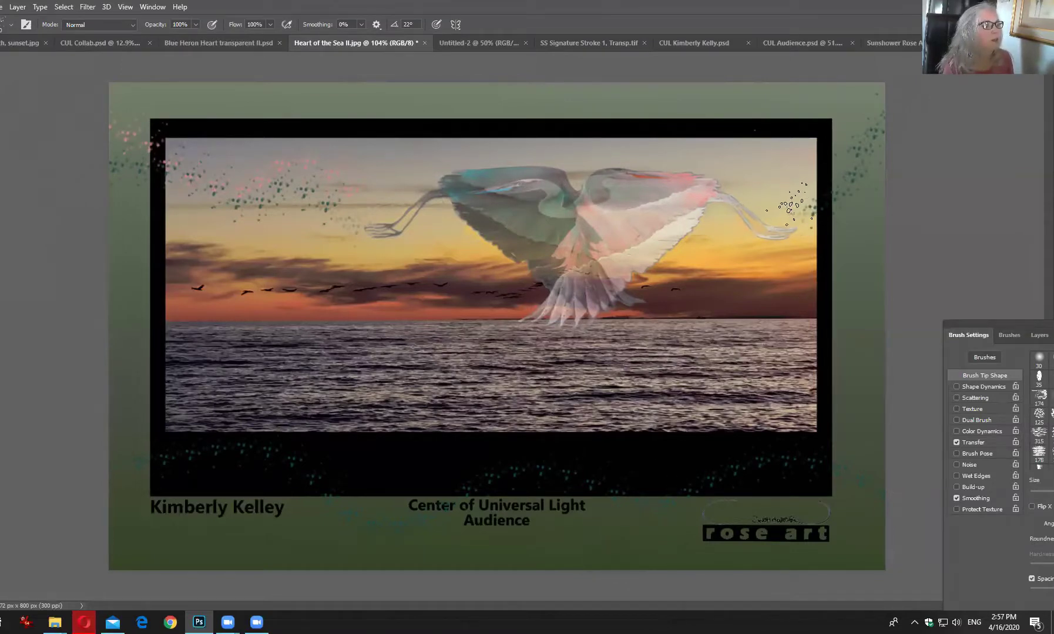
{"action": "left_click_drag", "start_coordinate": [810, 203], "coordinate": [892, 55]}
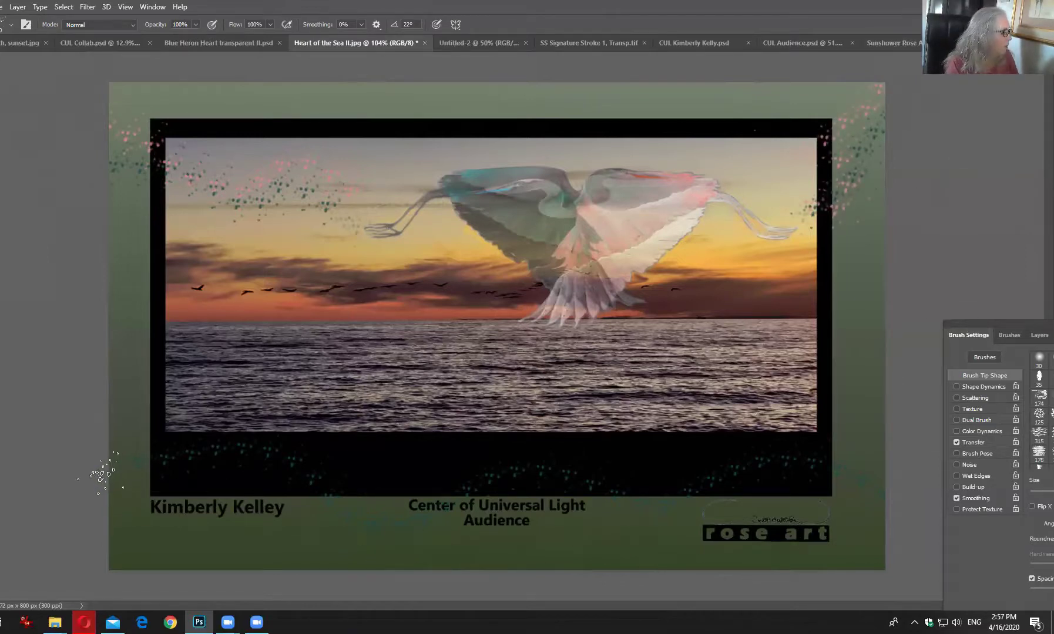
Step: Try a pink splatter wave at 100% opacity across the lower black mat and undo it
{"action": "mouse_move", "coordinate": [105, 467]}
{"action": "left_mouse_down"}
{"action": "mouse_move", "coordinate": [206, 420]}
{"action": "mouse_move", "coordinate": [294, 423]}
{"action": "left_mouse_up"}
{"action": "mouse_move", "coordinate": [211, 455]}
{"action": "left_mouse_down"}
{"action": "mouse_move", "coordinate": [294, 527]}
{"action": "mouse_move", "coordinate": [329, 528]}
{"action": "mouse_move", "coordinate": [467, 479]}
{"action": "mouse_move", "coordinate": [555, 496]}
{"action": "mouse_move", "coordinate": [644, 469]}
{"action": "mouse_move", "coordinate": [796, 440]}
{"action": "left_mouse_up"}
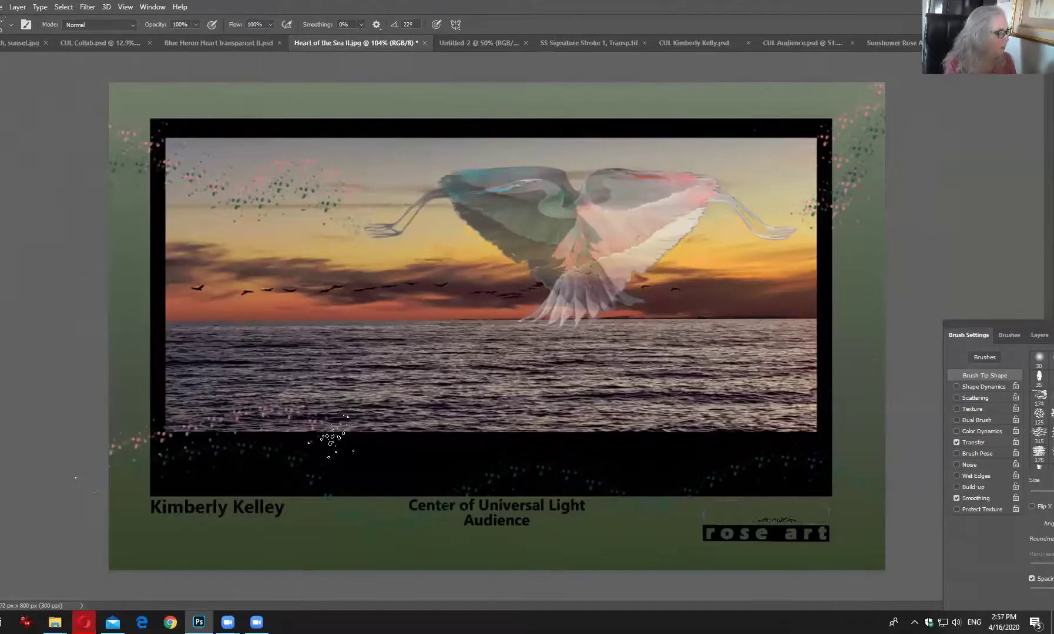
{"action": "mouse_move", "coordinate": [388, 483]}
{"action": "left_mouse_down"}
{"action": "mouse_move", "coordinate": [438, 479]}
{"action": "mouse_move", "coordinate": [525, 446]}
{"action": "mouse_move", "coordinate": [570, 440]}
{"action": "mouse_move", "coordinate": [665, 456]}
{"action": "mouse_move", "coordinate": [770, 423]}
{"action": "mouse_move", "coordinate": [831, 435]}
{"action": "left_mouse_up"}
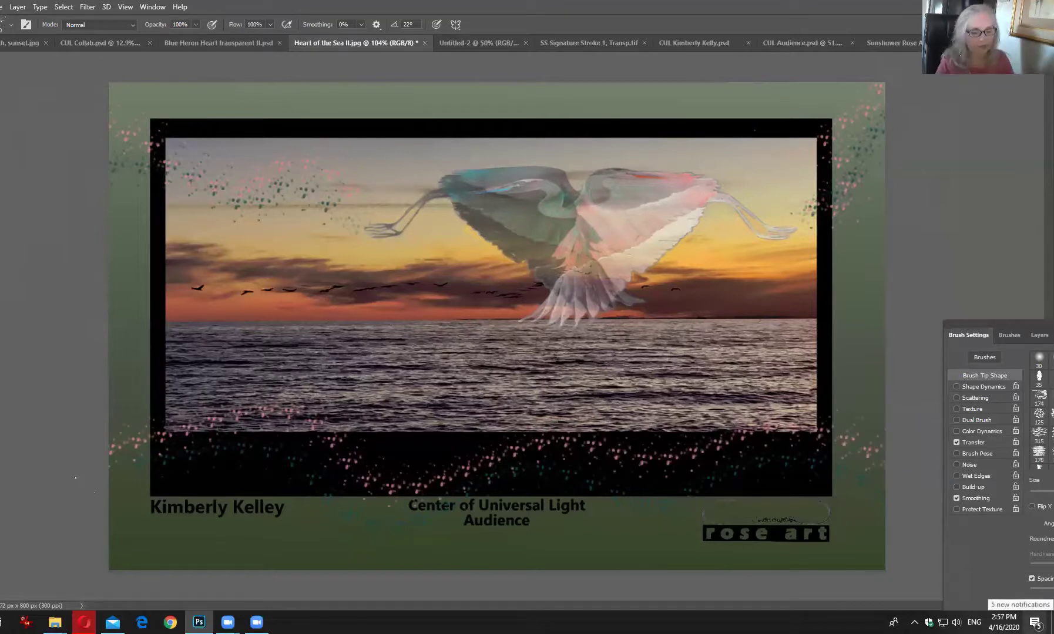
{"action": "scroll", "coordinate": [468, 514], "scroll_direction": "down", "scroll_amount": 3}
{"action": "scroll", "coordinate": [470, 511], "scroll_direction": "up", "scroll_amount": 1}
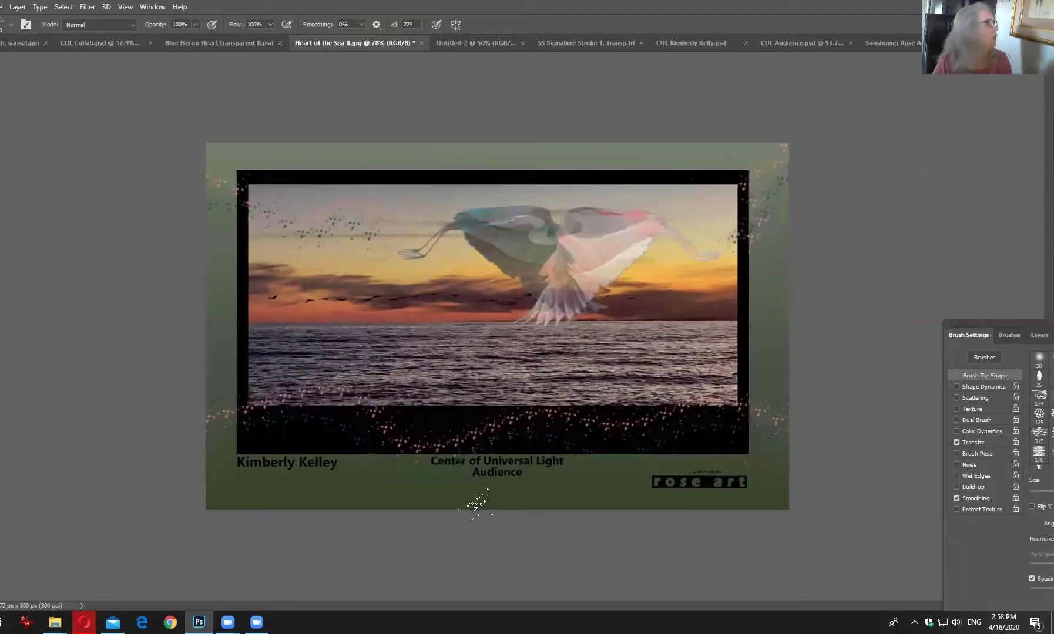
{"action": "key", "text": "ctrl+z"}
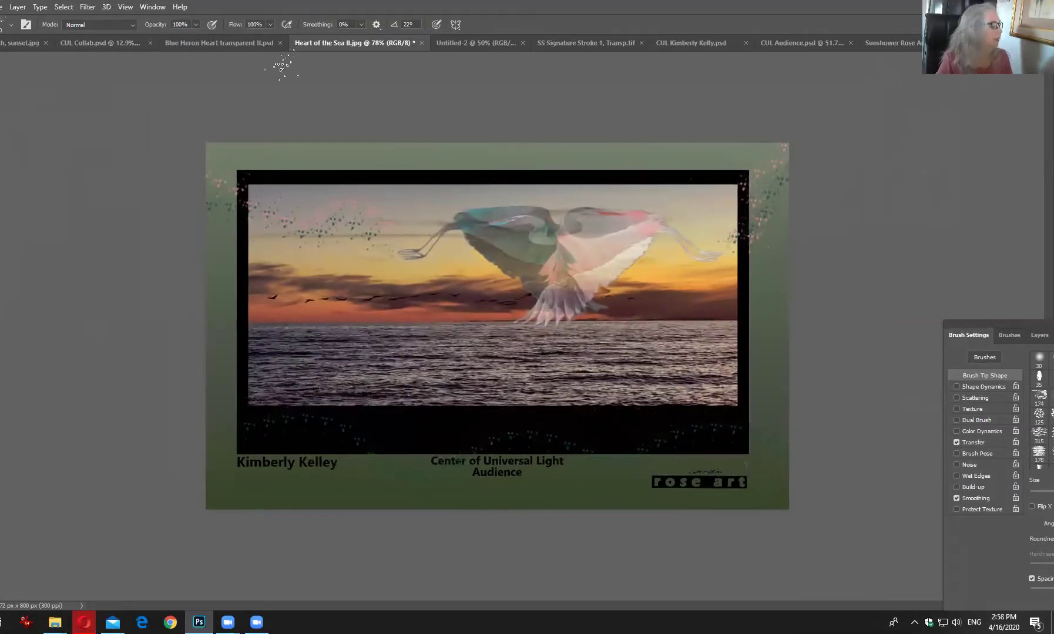
Step: Lower the brush opacity to 74% and paint a pink splatter wave across the lower black mat from margin to margin
{"action": "left_click", "coordinate": [195, 24]}
{"action": "left_click_drag", "start_coordinate": [200, 42], "coordinate": [190, 45]}
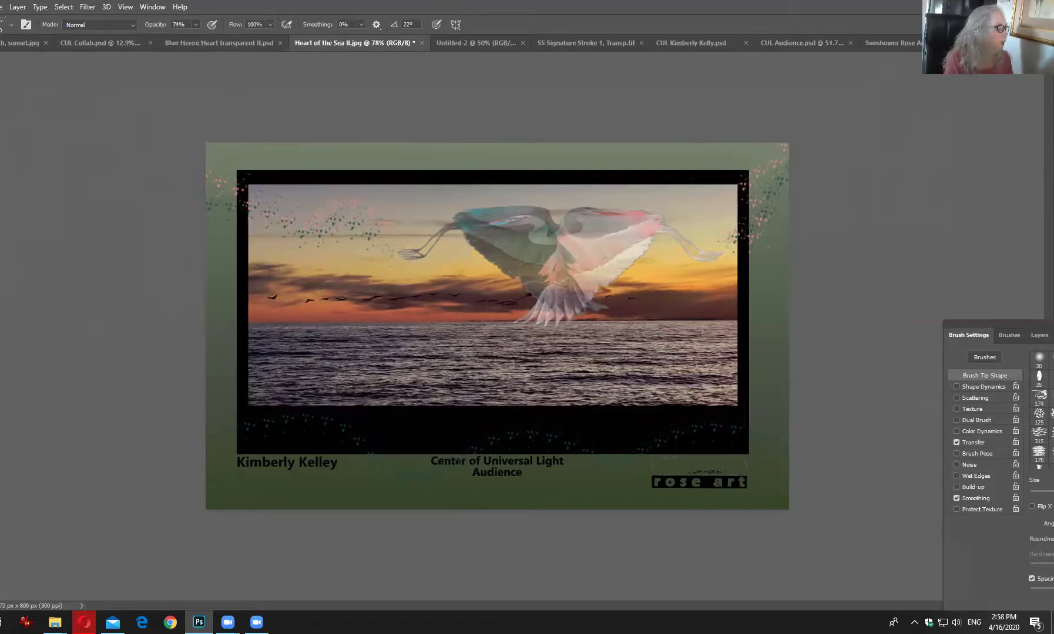
{"action": "mouse_move", "coordinate": [185, 412]}
{"action": "left_mouse_down"}
{"action": "mouse_move", "coordinate": [294, 393]}
{"action": "mouse_move", "coordinate": [426, 457]}
{"action": "mouse_move", "coordinate": [520, 418]}
{"action": "mouse_move", "coordinate": [602, 435]}
{"action": "mouse_move", "coordinate": [699, 412]}
{"action": "left_mouse_up"}
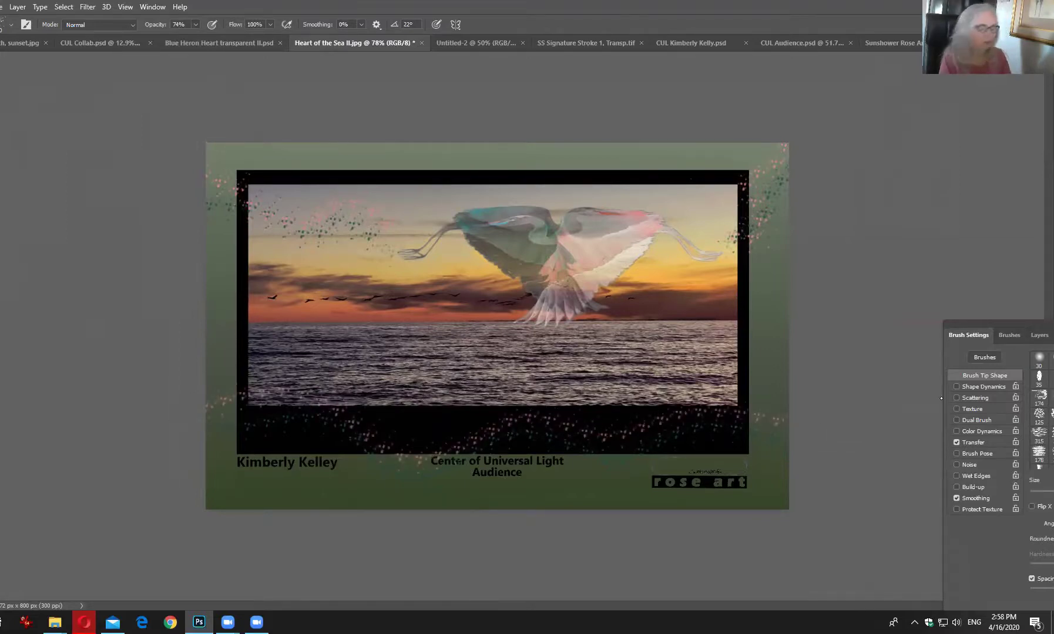
Step: Save the picture as Heart of the Sea Action Lines.jpg with maximum quality 12 and the progressive format with 3 scans
{"action": "scroll", "coordinate": [898, 342], "scroll_direction": "down", "scroll_amount": 2, "text": "alt"}
{"action": "scroll", "coordinate": [900, 342], "scroll_direction": "up", "scroll_amount": 4, "text": "alt"}
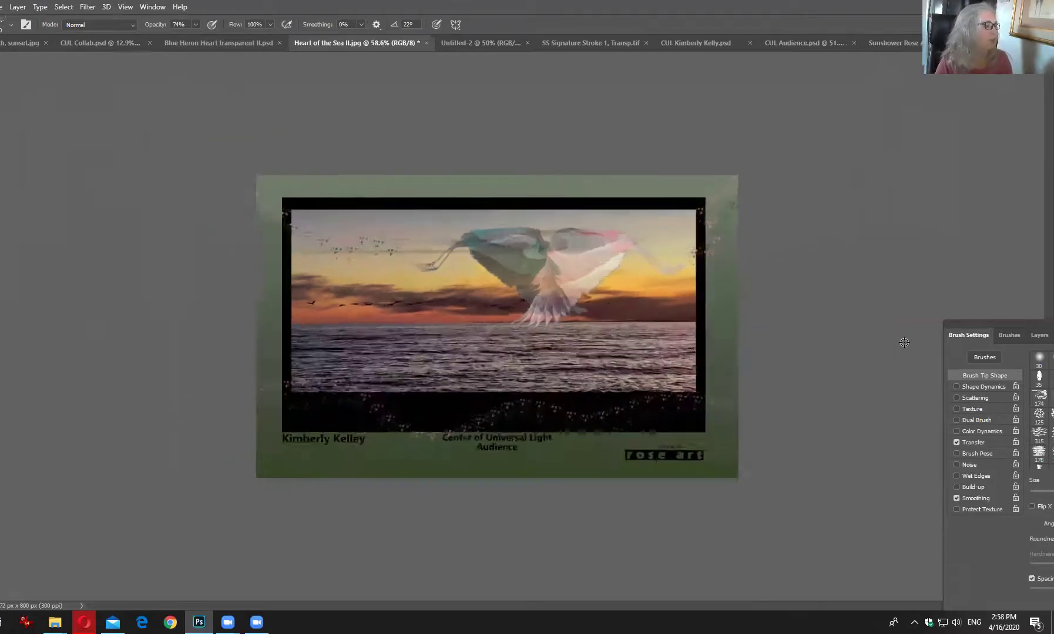
{"action": "scroll", "coordinate": [904, 343], "scroll_direction": "down", "scroll_amount": 3, "text": "alt"}
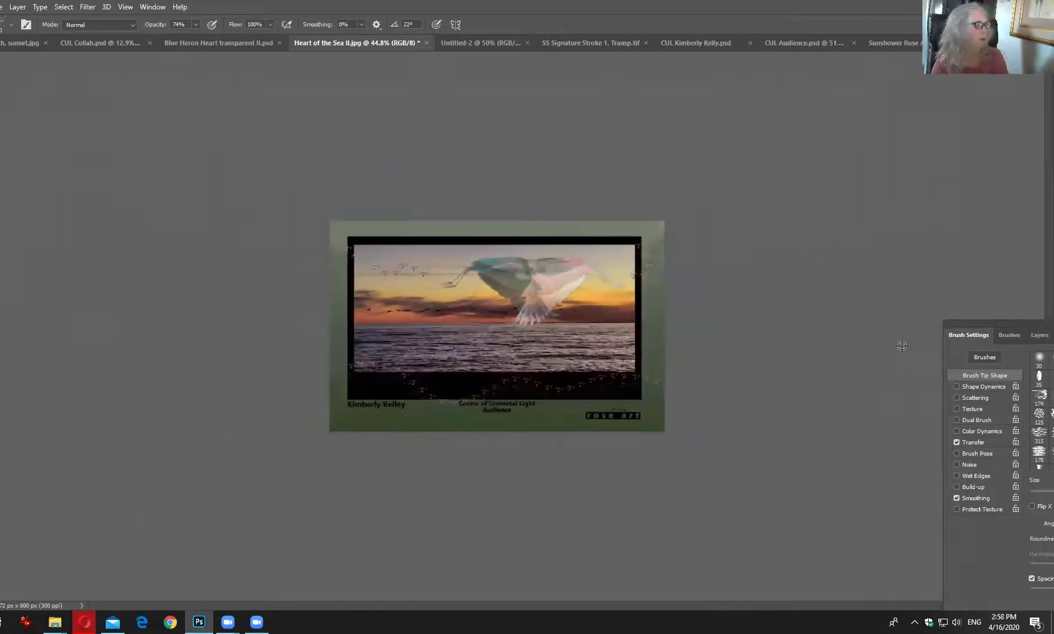
{"action": "scroll", "coordinate": [901, 346], "scroll_direction": "up", "scroll_amount": 1}
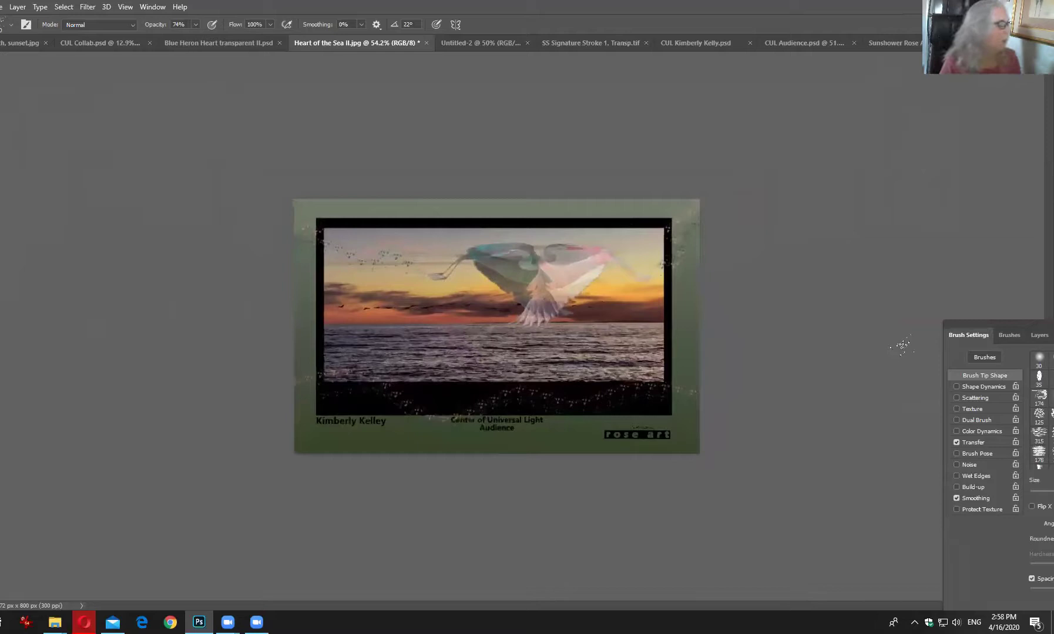
{"action": "key", "text": "ctrl+s"}
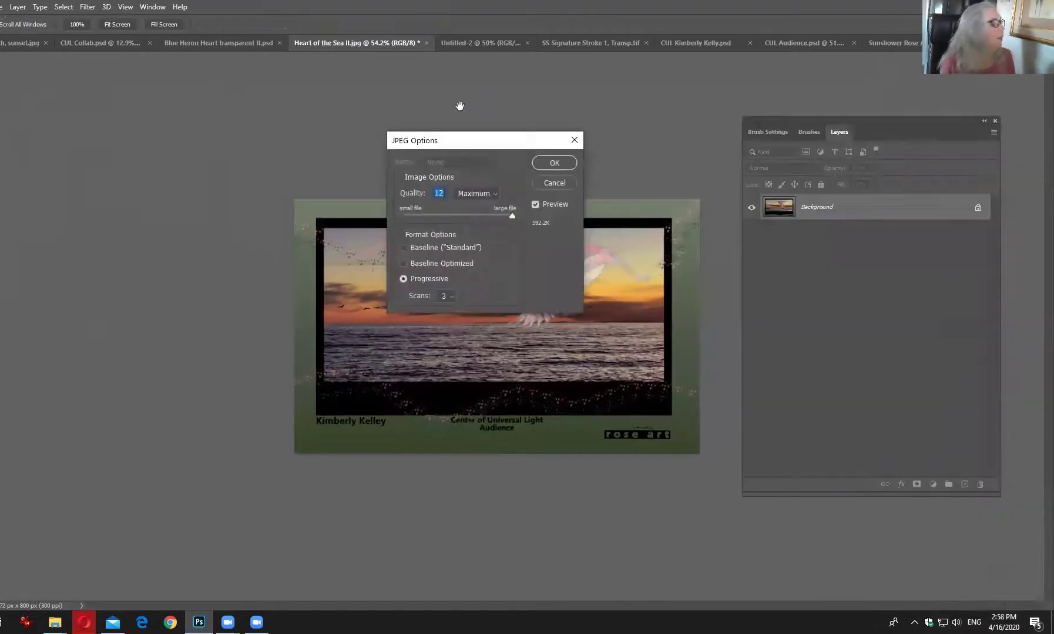
{"action": "left_click", "coordinate": [554, 163]}
{"action": "key", "text": "b"}
Step: Check the saved picture's pixel dimensions and resolution and keep the size as it is
{"action": "left_click", "coordinate": [2, 6]}
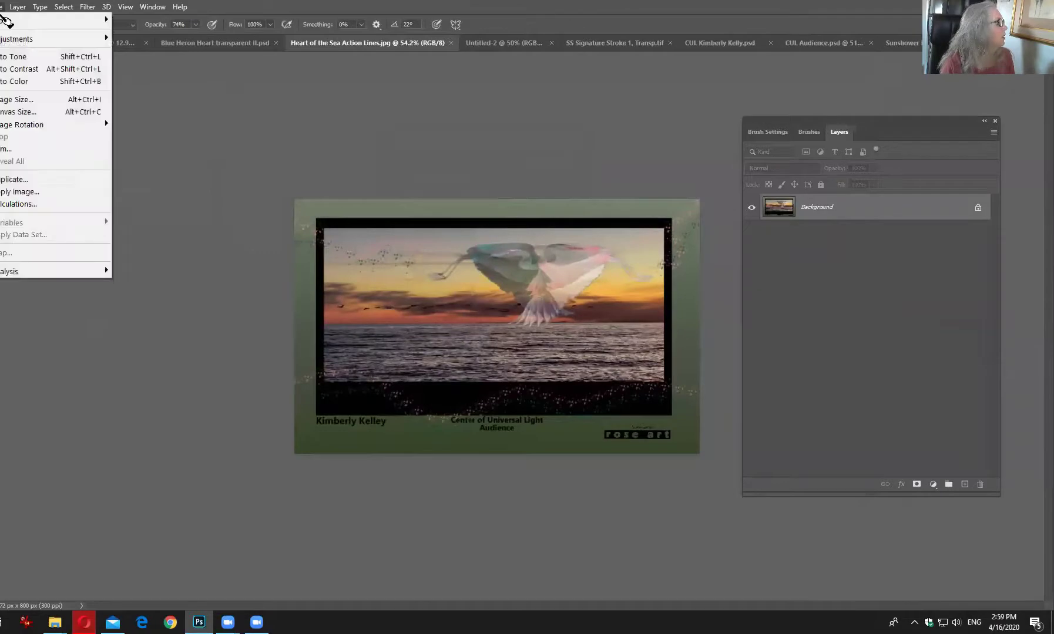
{"action": "left_click", "coordinate": [23, 97]}
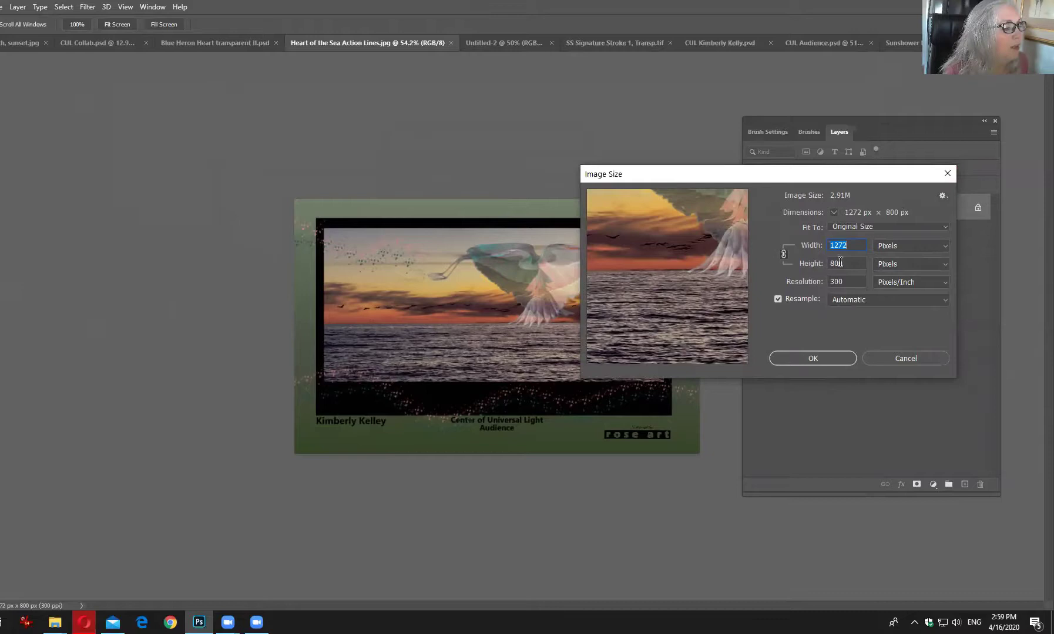
{"action": "left_click", "coordinate": [822, 360]}
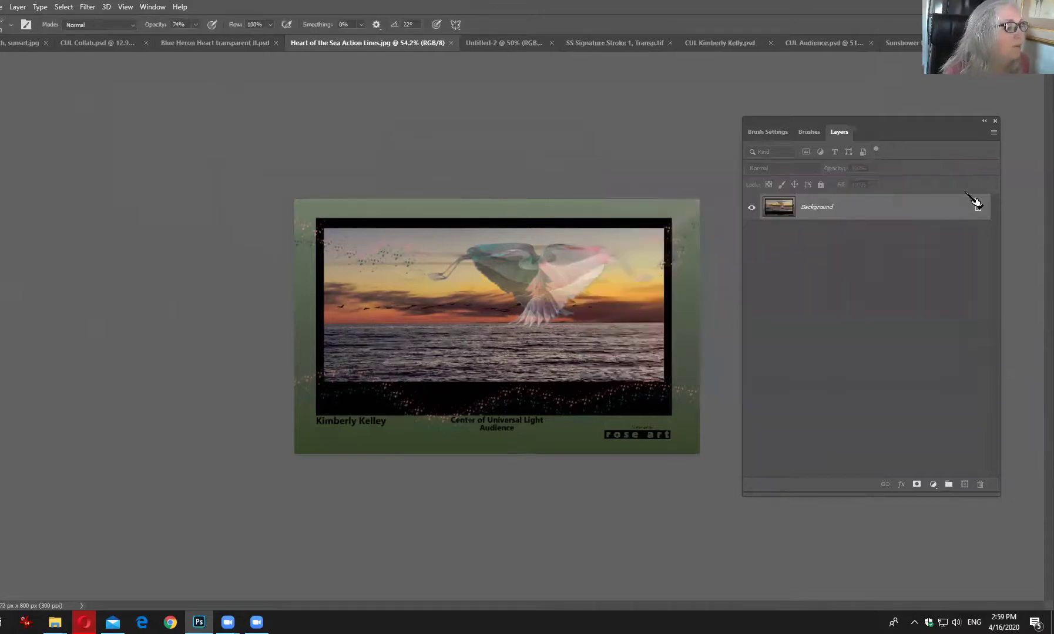